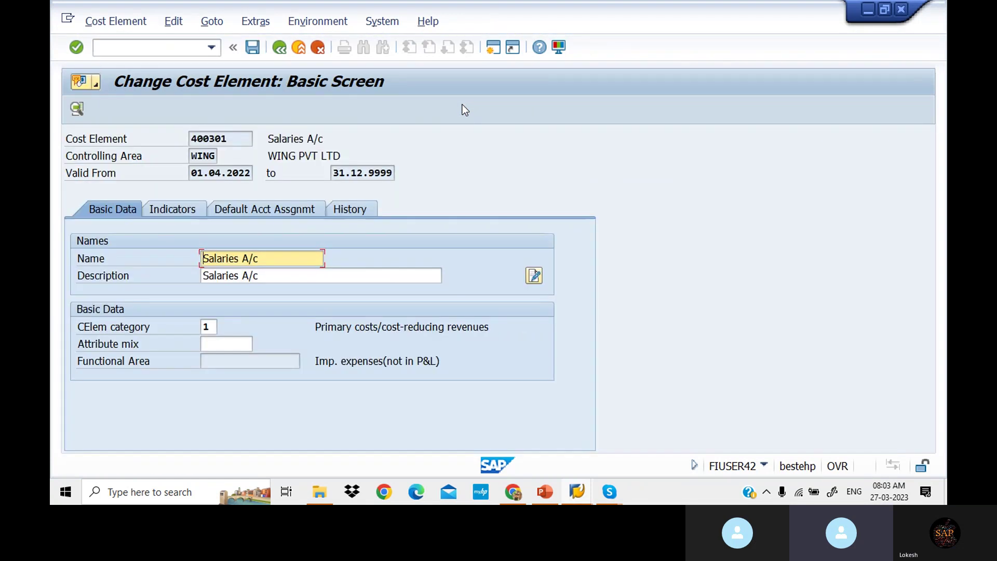
Leave the cost element screen and open the cost center creation transaction KS01.
click(165, 52)
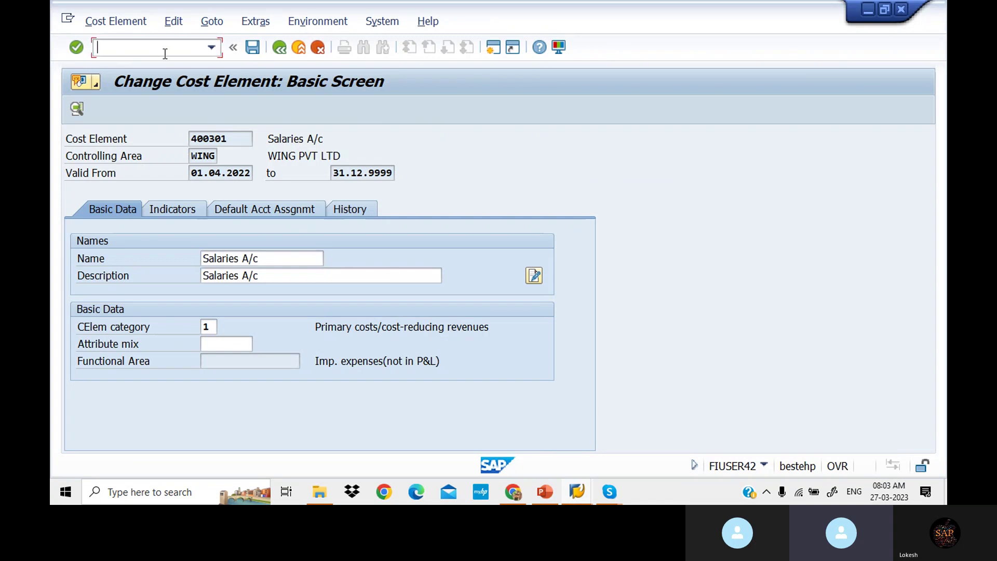
text(/n)
key(Return)
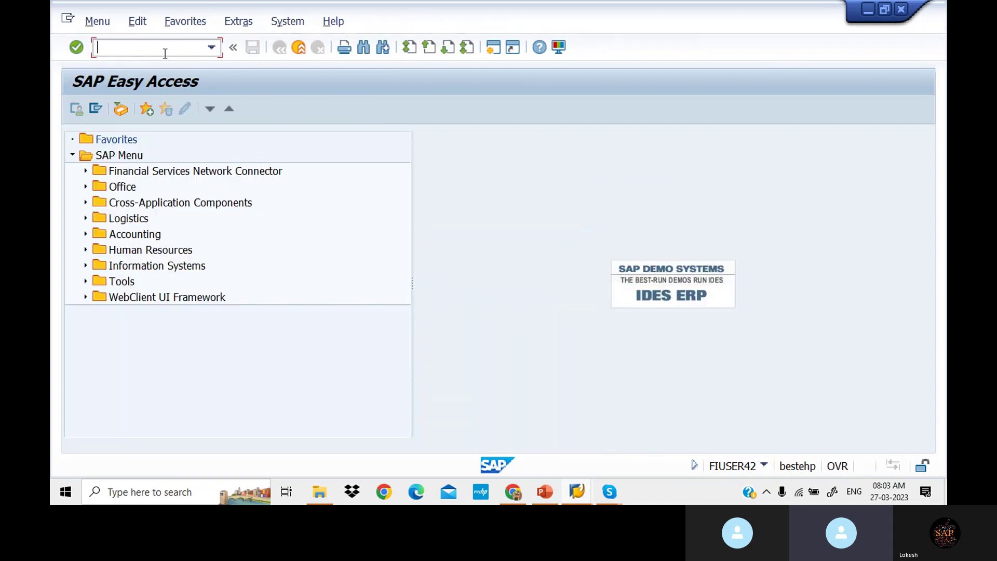
key(alt+Tab)
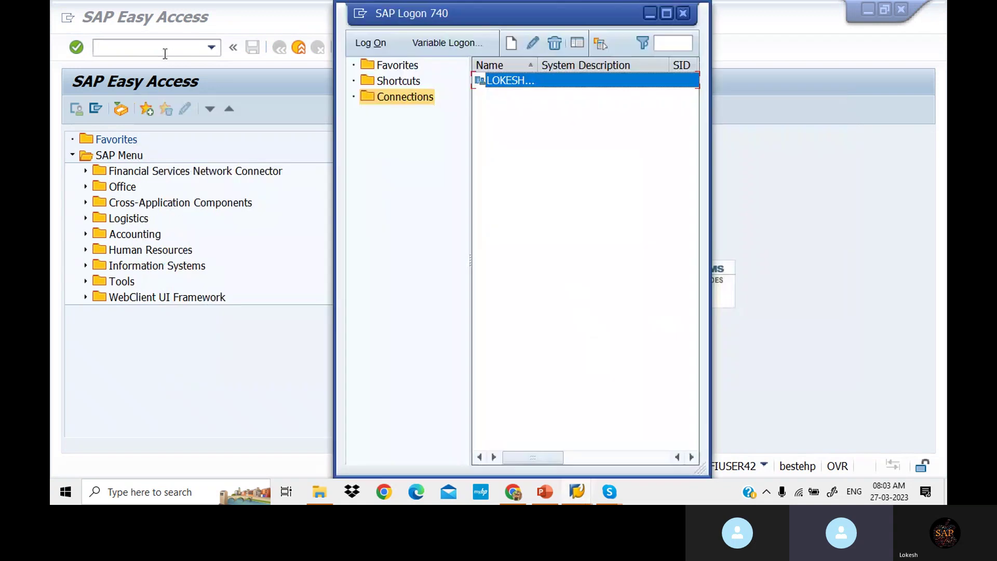
key(alt+Tab)
key(alt+Tab)
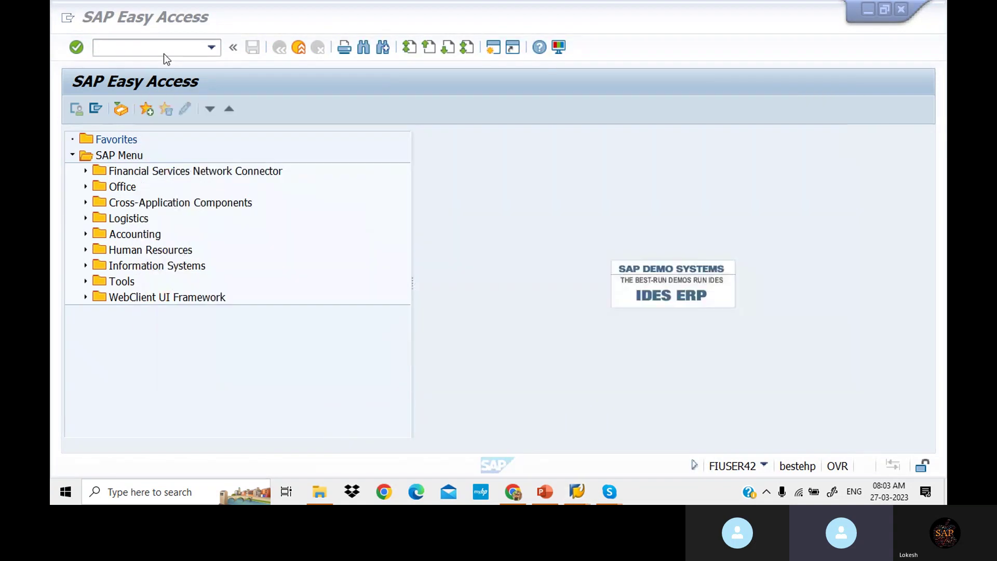
key(alt+Tab)
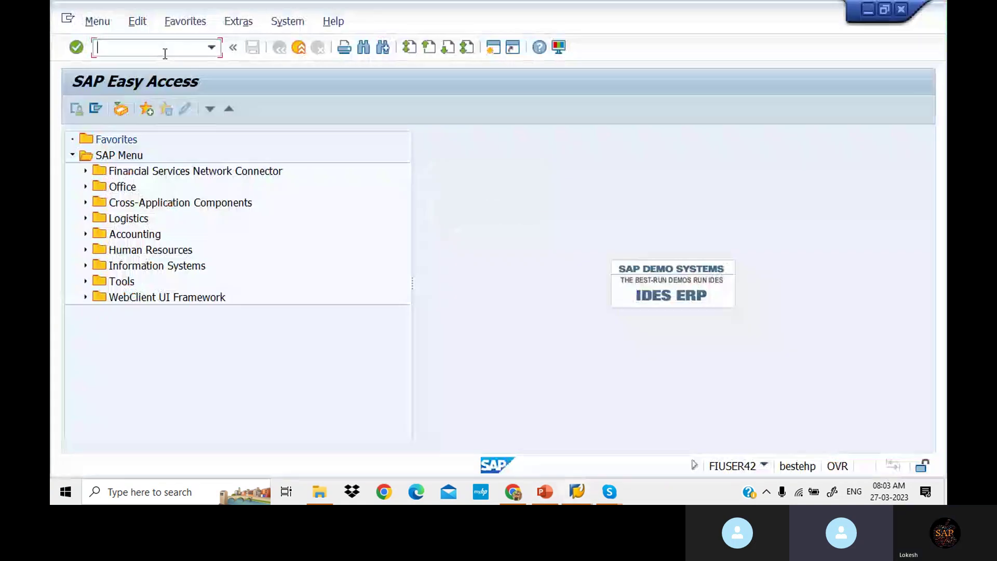
text(KS01)
key(Return)
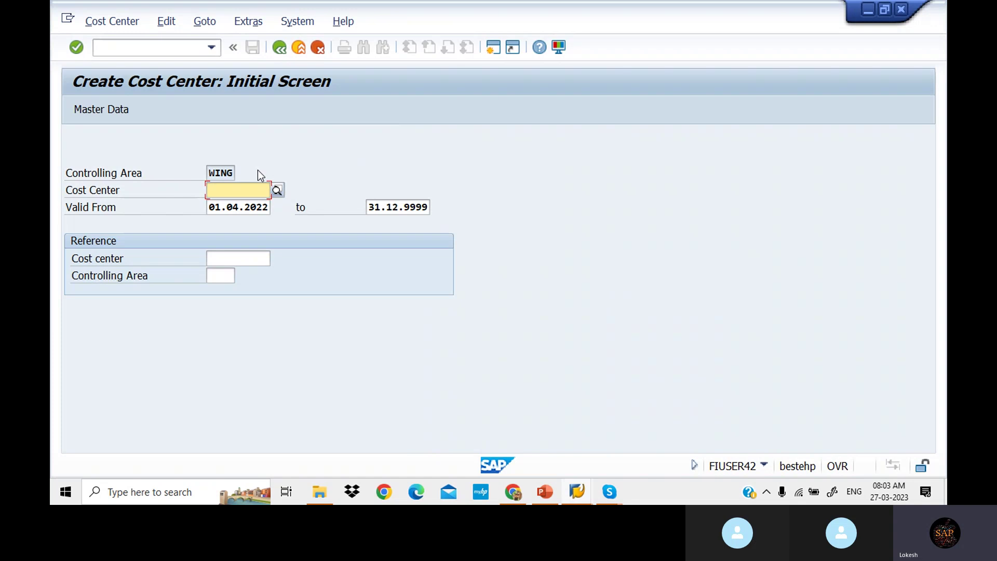
Check the company cost center hierarchy slide in PowerPoint and return to the SAP cost center creation screen.
key(alt+Tab)
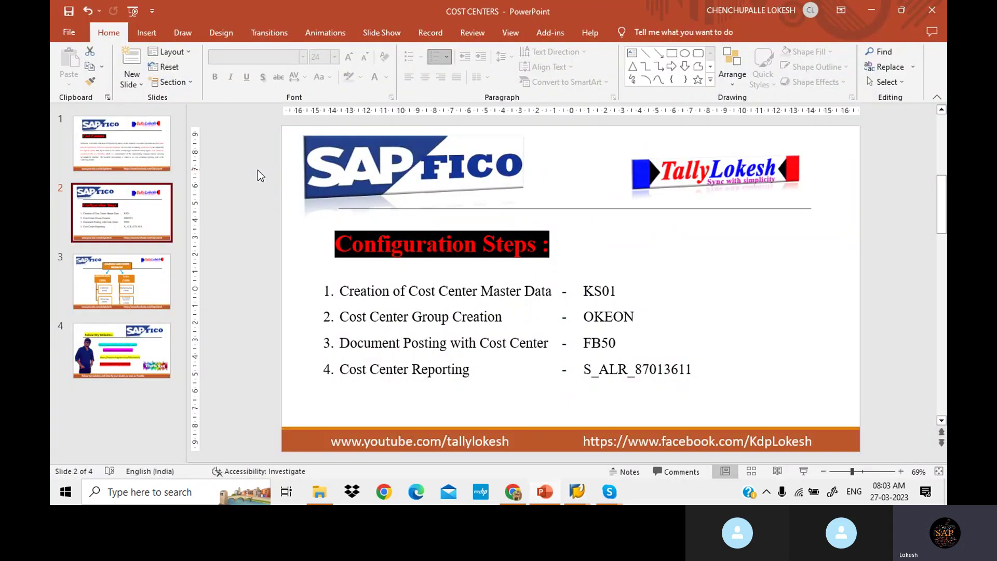
key(Down)
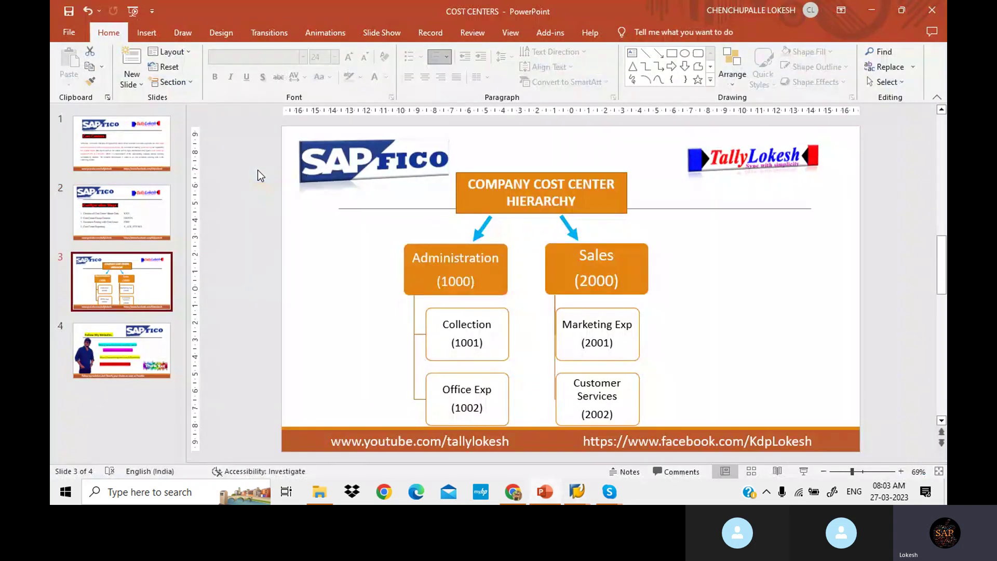
key(alt+Tab)
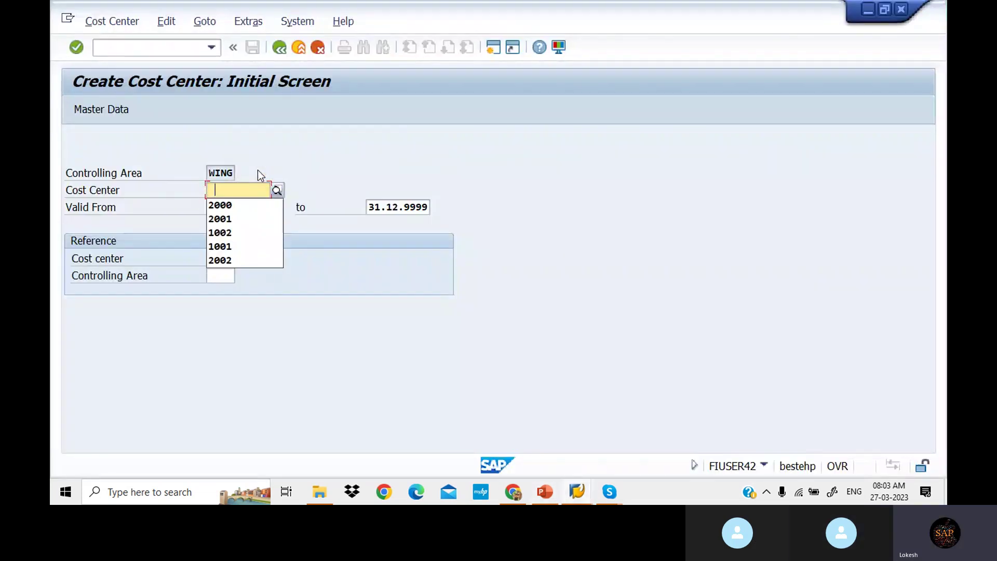
key(alt+Tab)
key(alt+Tab)
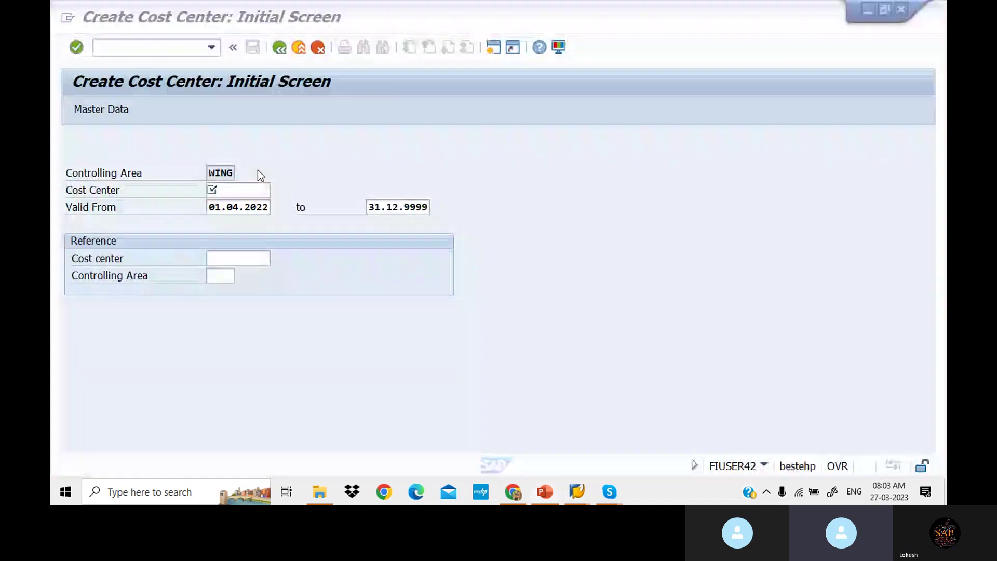
Enter cost center 1001 for the new record and open its master data.
key(BackSpace)
text(10)
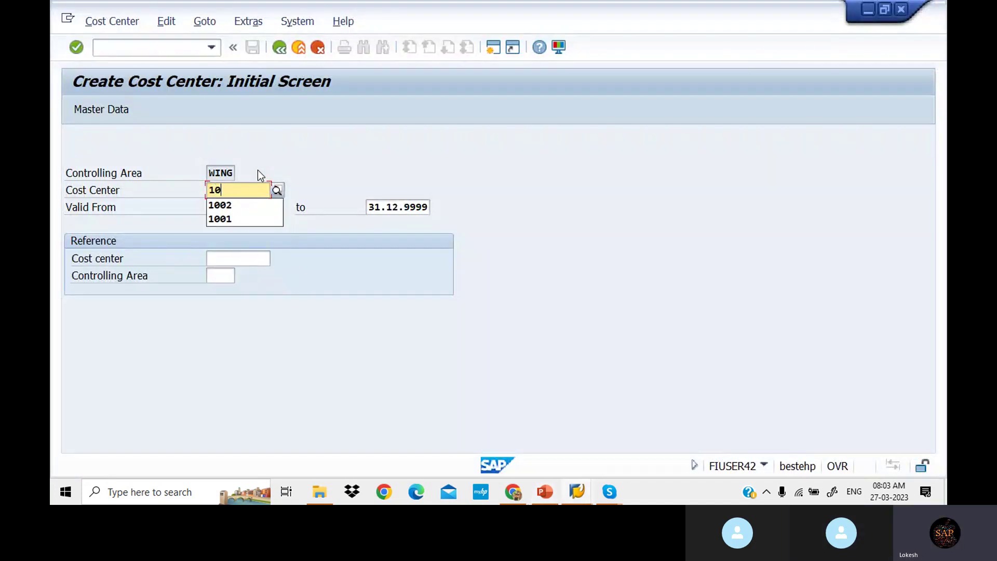
text(01)
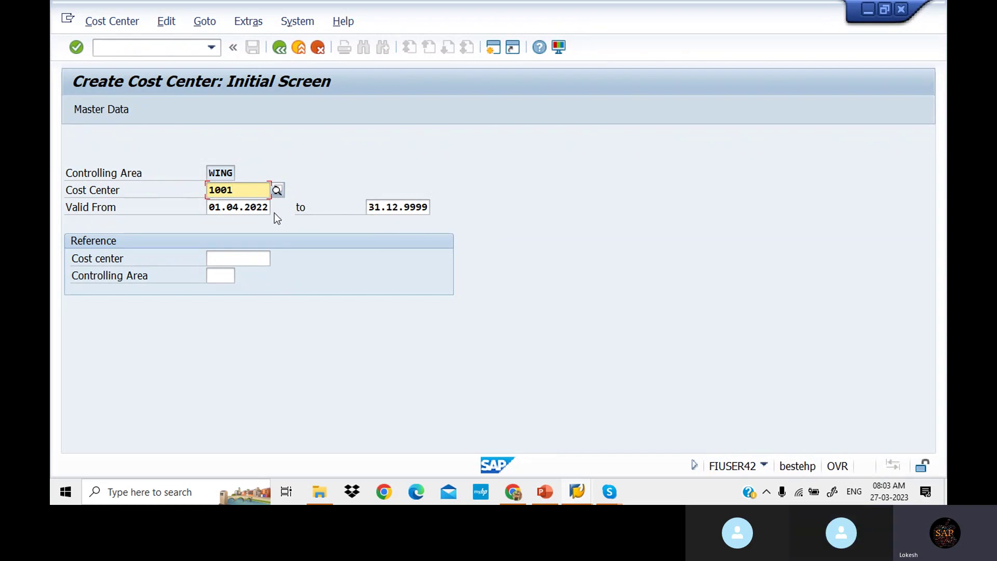
click(116, 107)
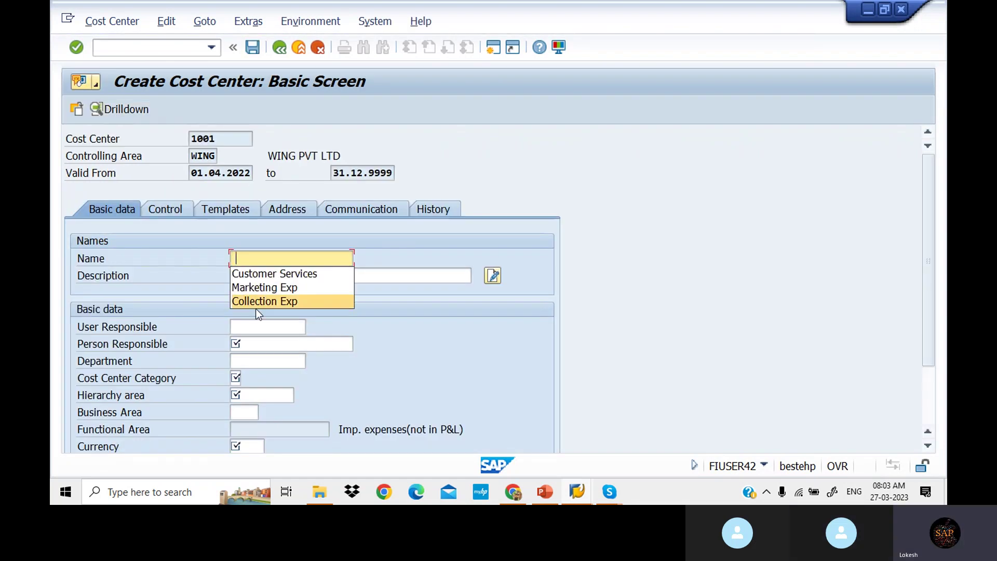
Set both the name and the description of cost center 1001 to Collection Exp.
click(270, 302)
click(305, 274)
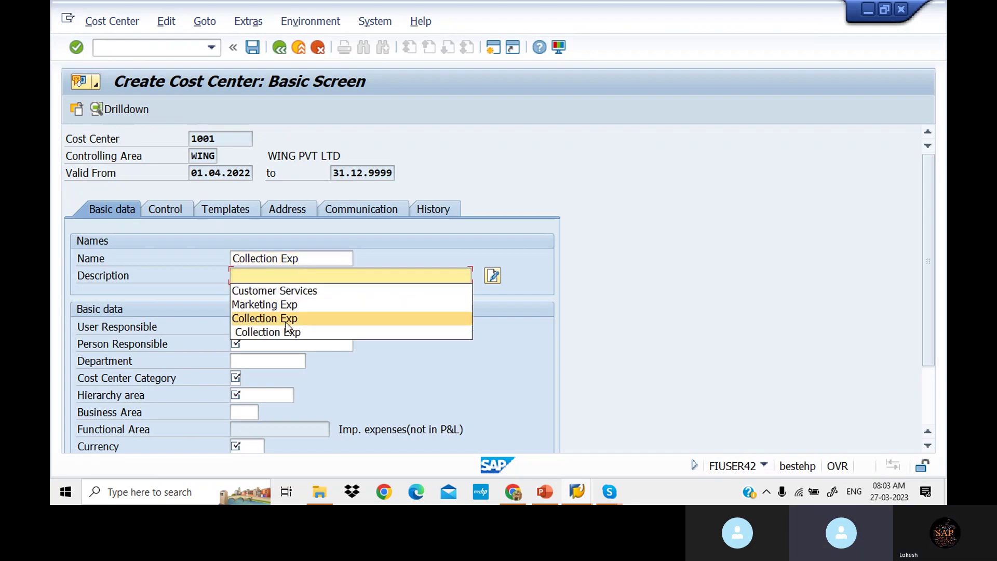
click(285, 321)
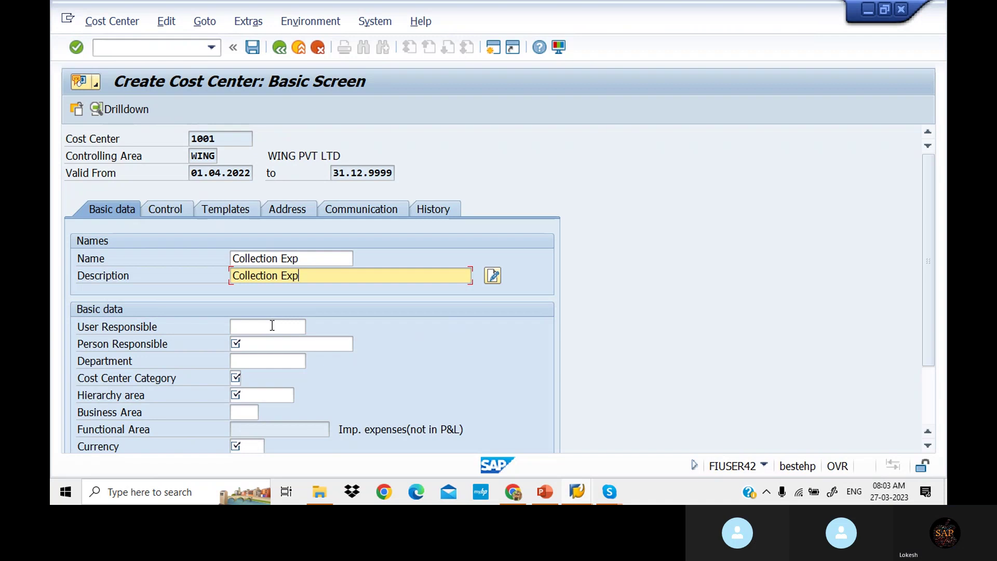
Fill in the person responsible and set the department of cost center 1001 to Admin.
click(279, 344)
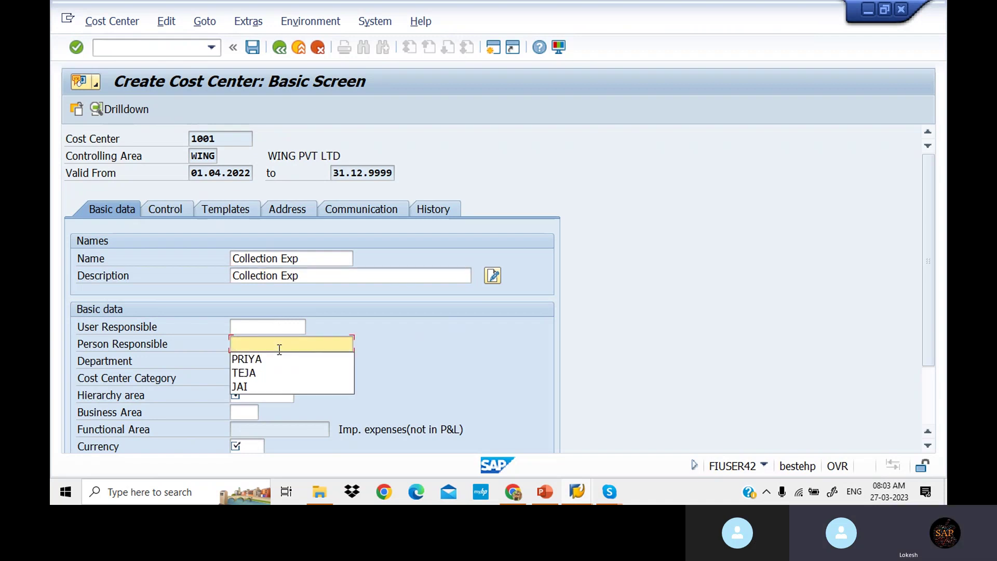
click(272, 359)
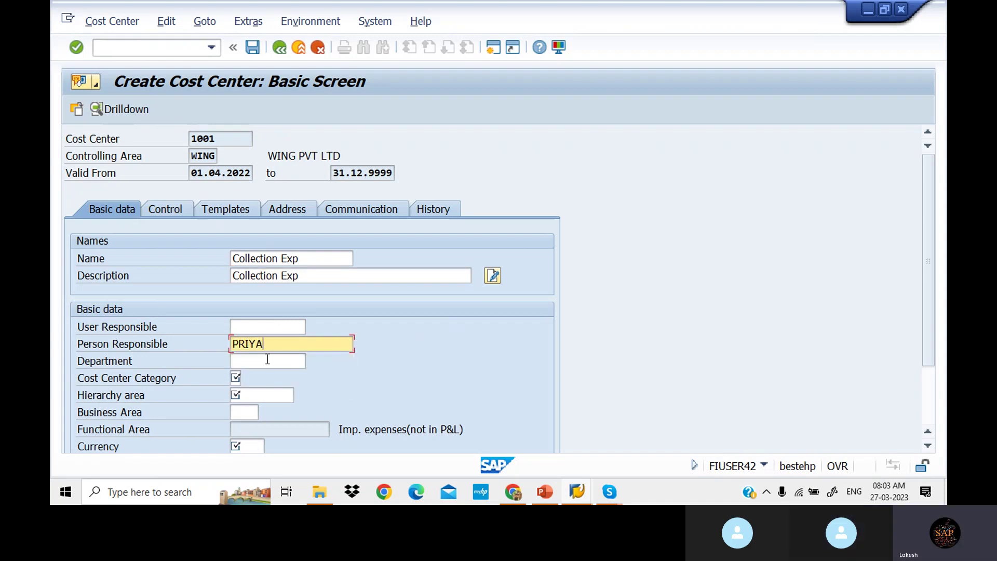
click(267, 361)
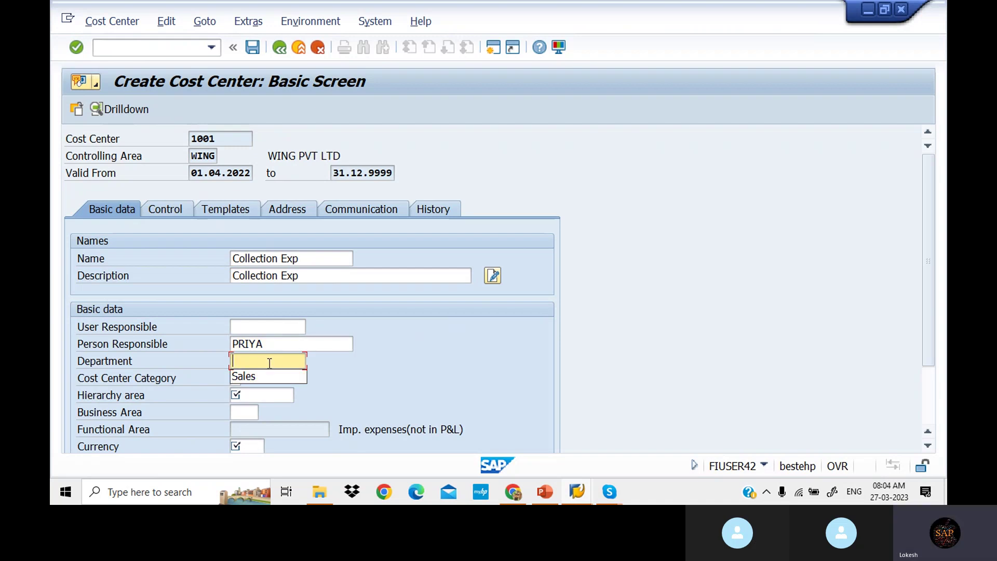
text(Admin)
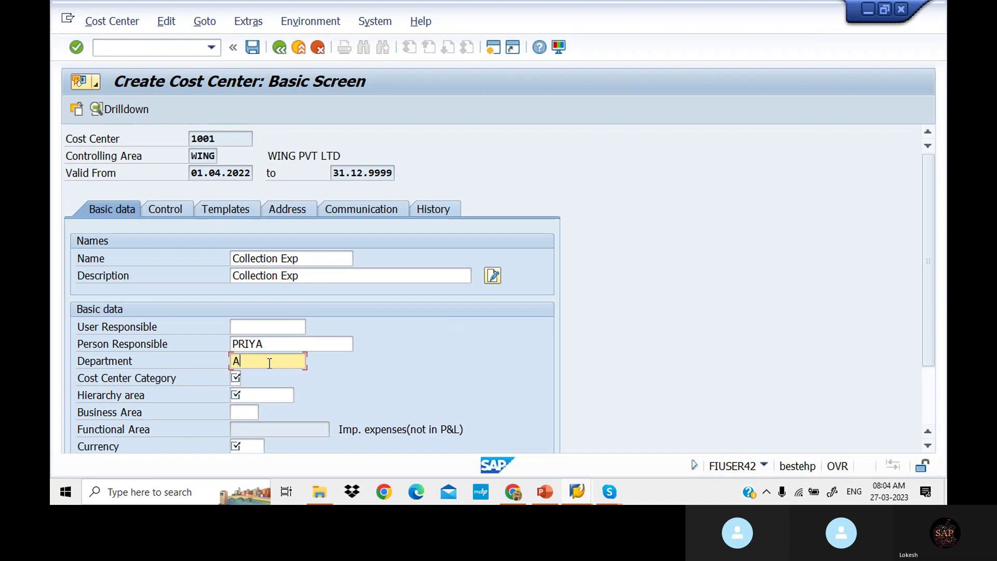
Look up the cost center categories and assign category 4, Administration, to cost center 1001.
click(235, 378)
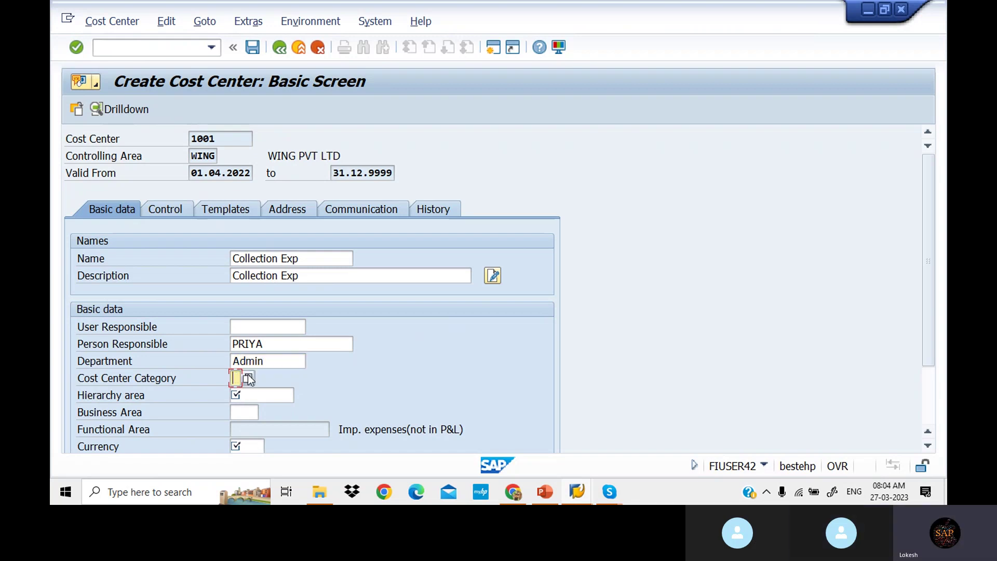
click(248, 378)
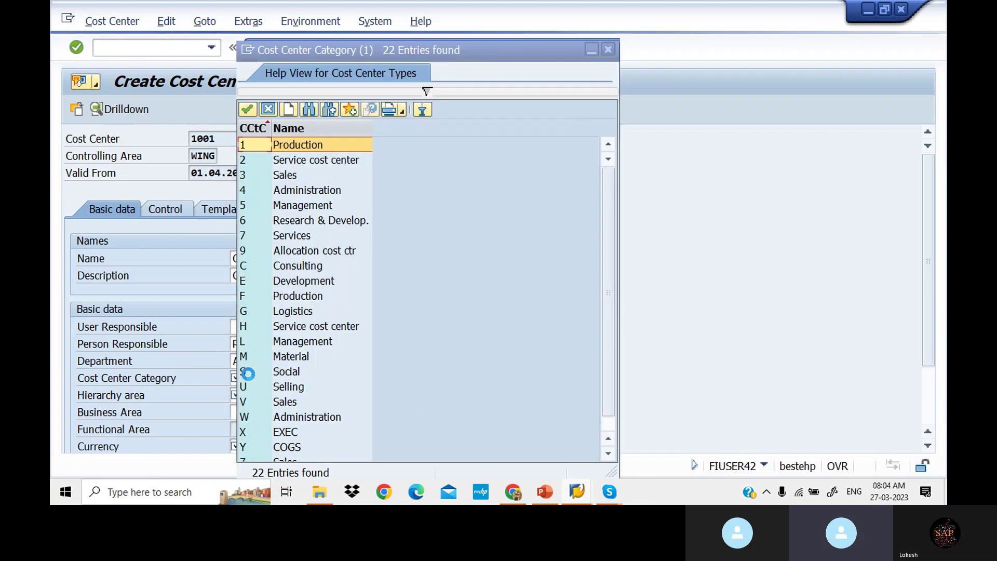
click(319, 190)
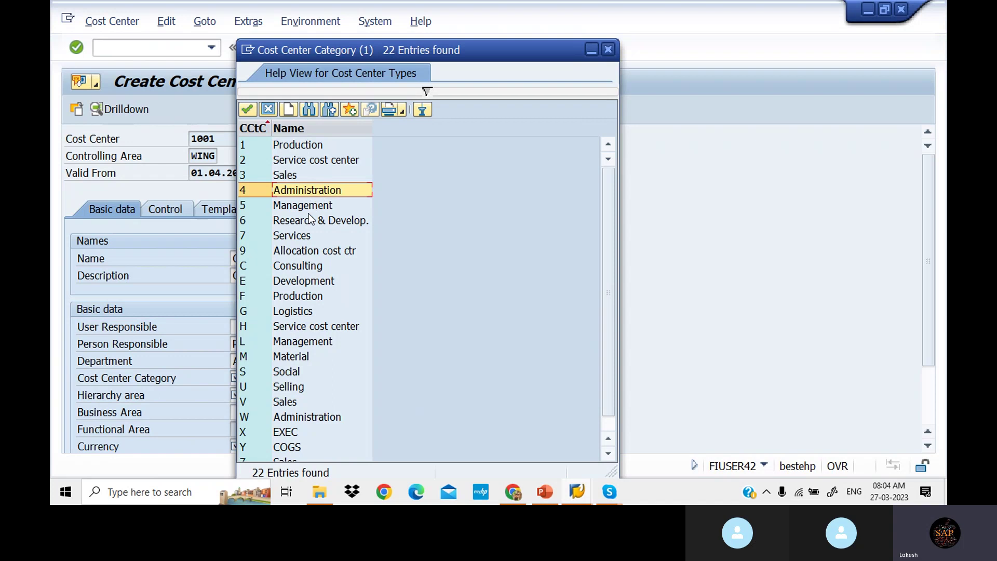
double_click(349, 192)
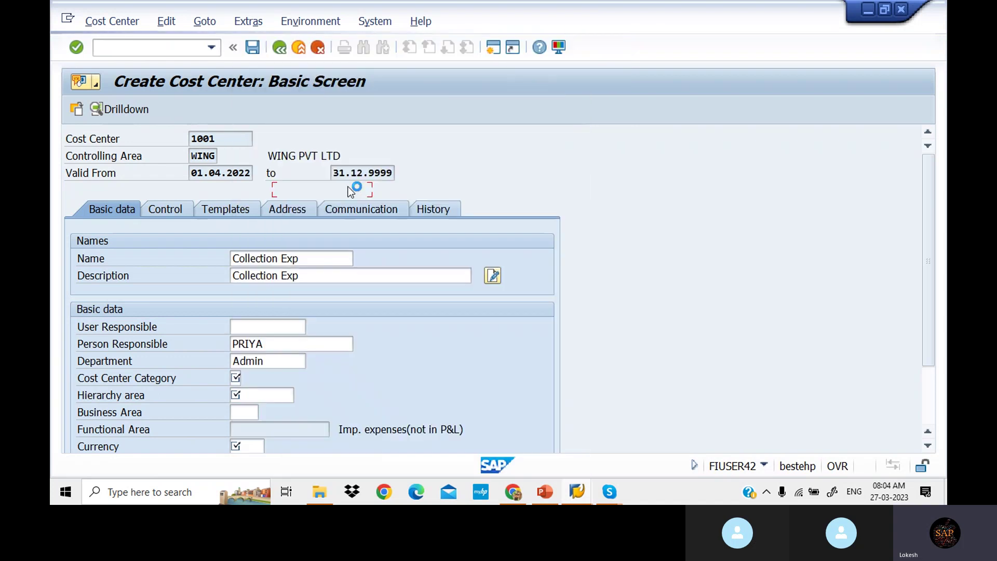
Assign hierarchy area WING_CCSH to cost center 1001 and set its currency to INR.
click(250, 397)
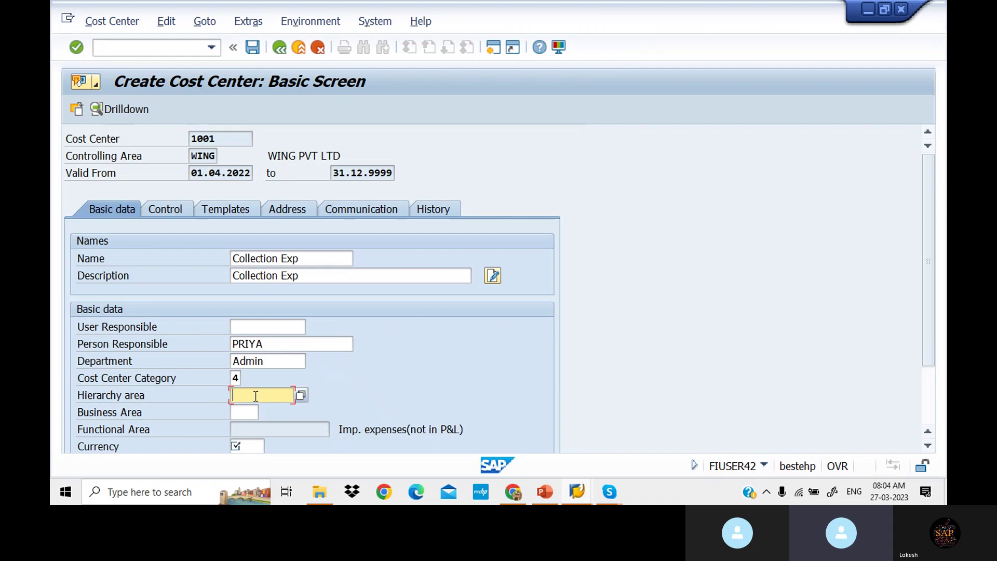
click(301, 395)
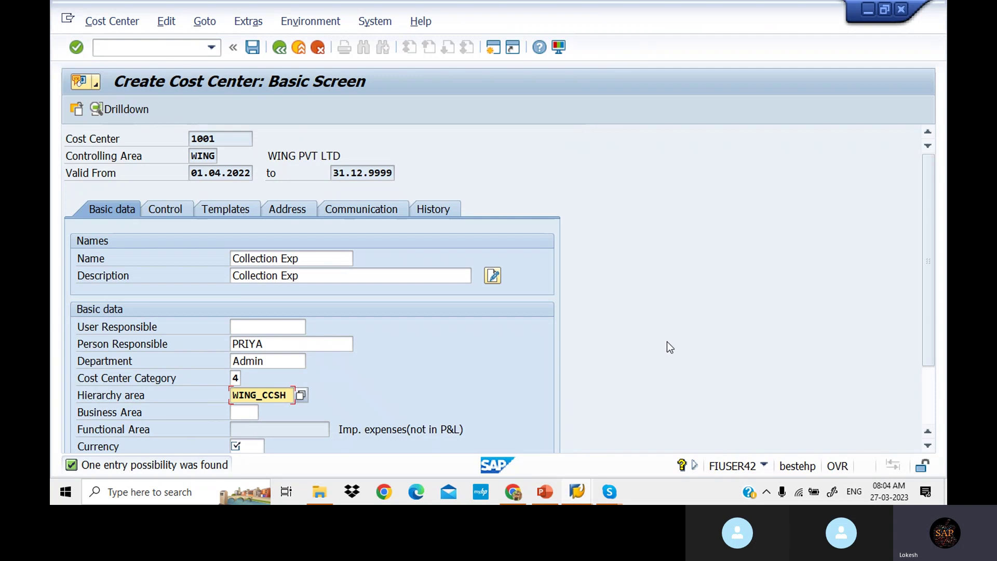
click(248, 446)
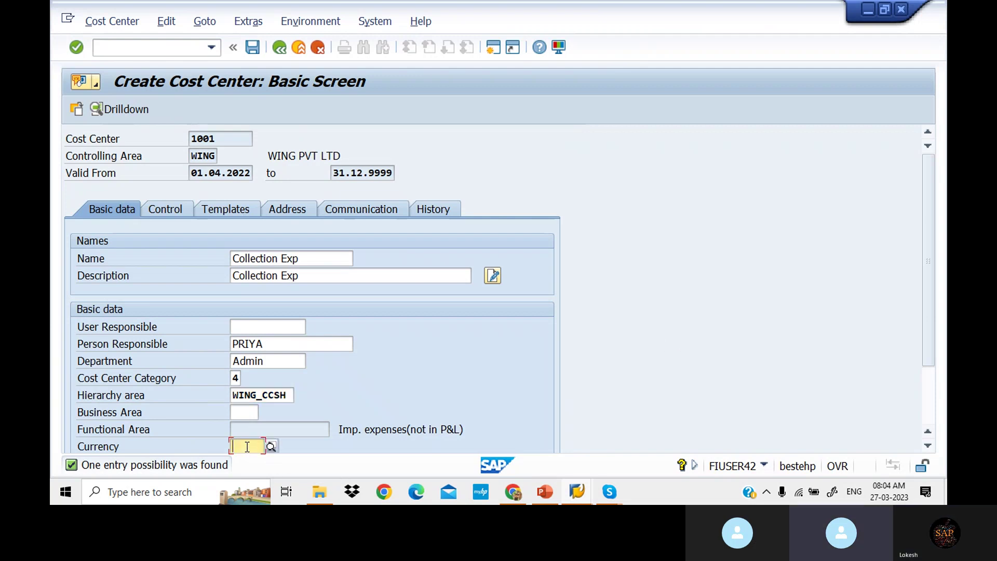
click(252, 442)
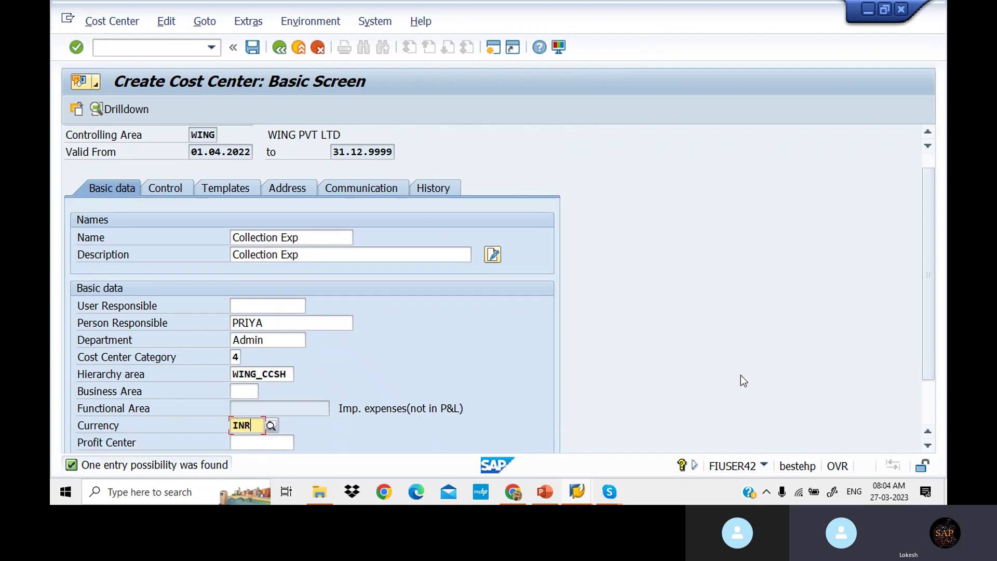
drag(933, 295, 933, 259)
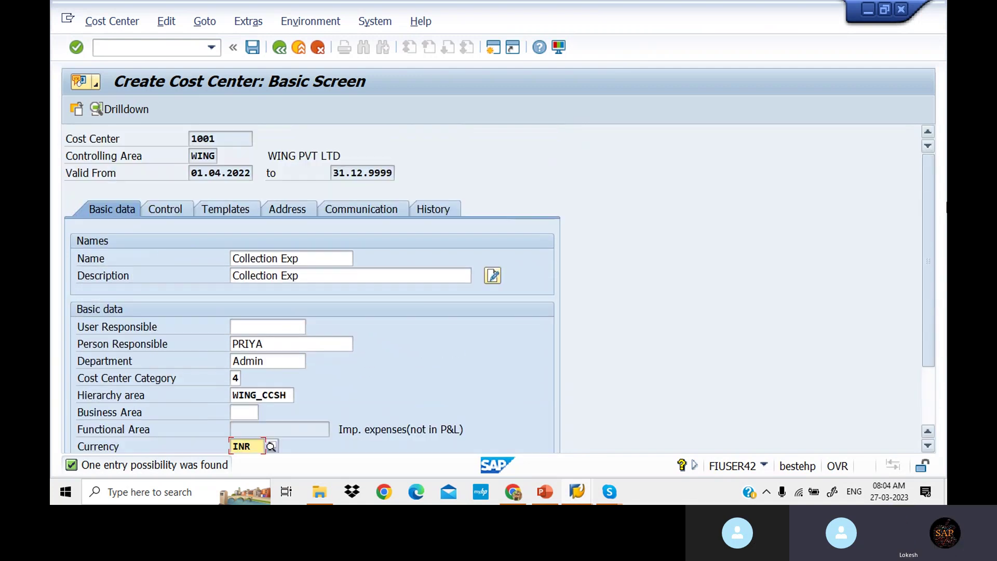
Save cost center 1001, leaving the profit center empty.
click(254, 52)
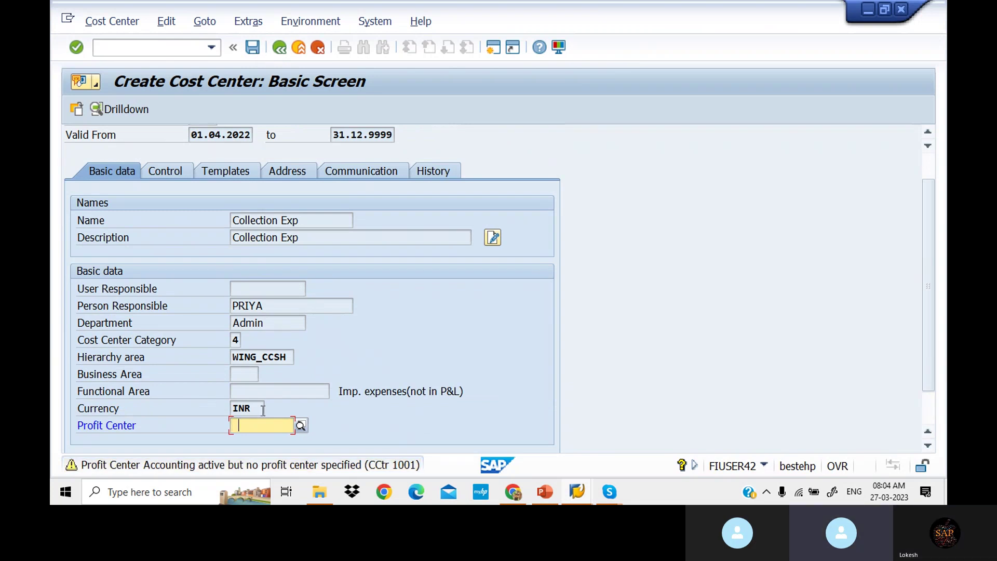
key(Return)
key(ctrl+s)
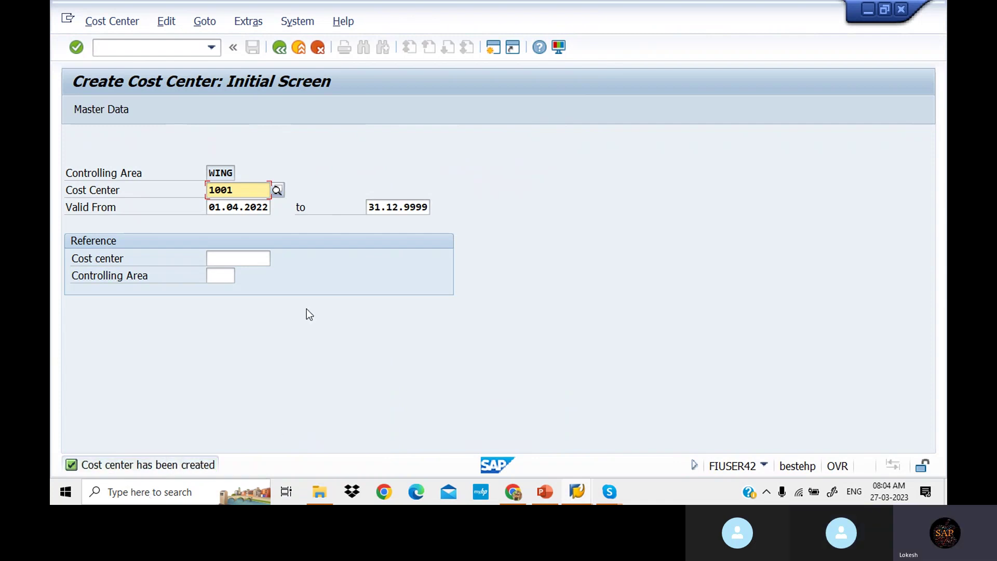
Consult the hierarchy slide in PowerPoint, return to SAP and open the master data for new cost center 1002.
click(550, 488)
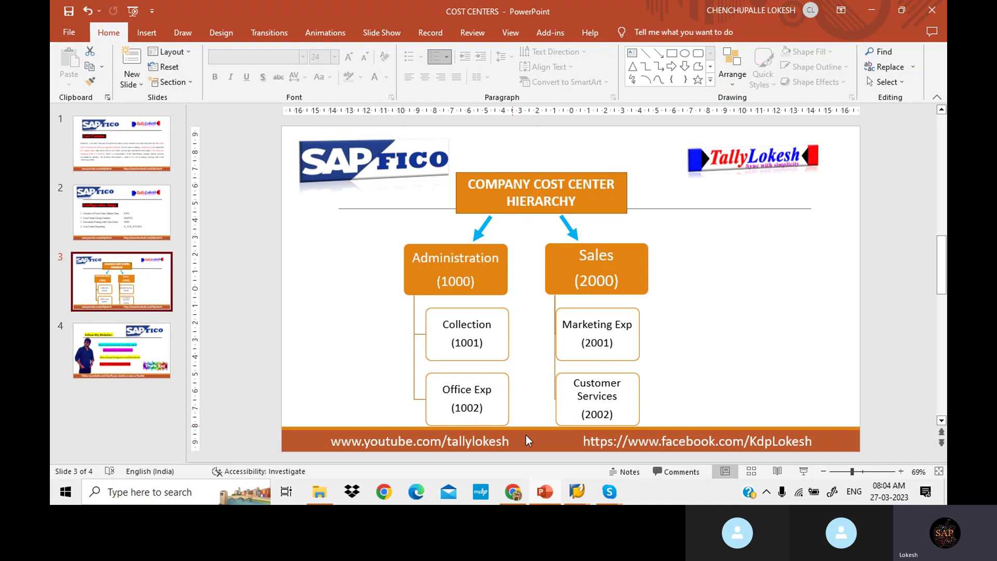
mouse_move(574, 485)
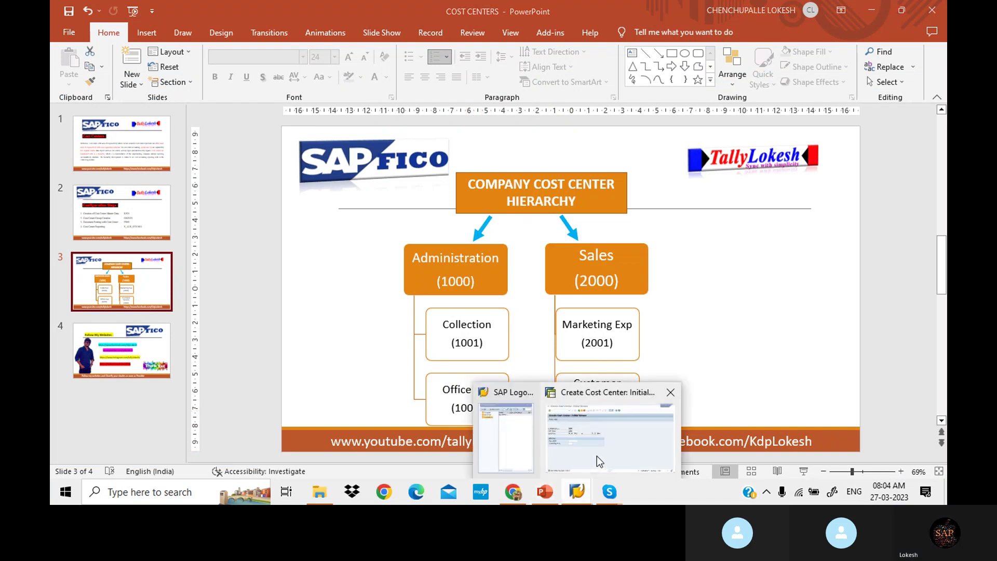
click(597, 456)
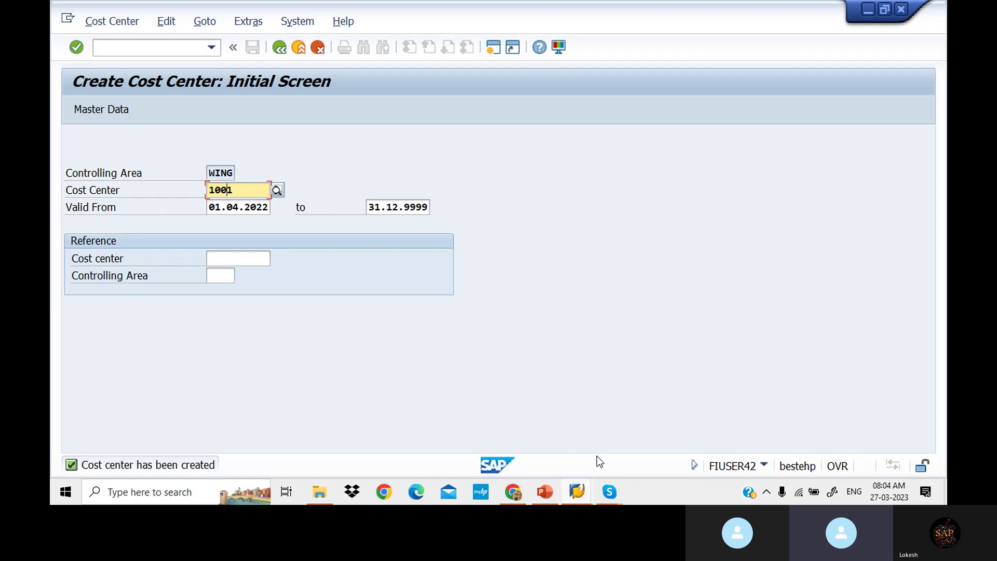
text(2)
key(Return)
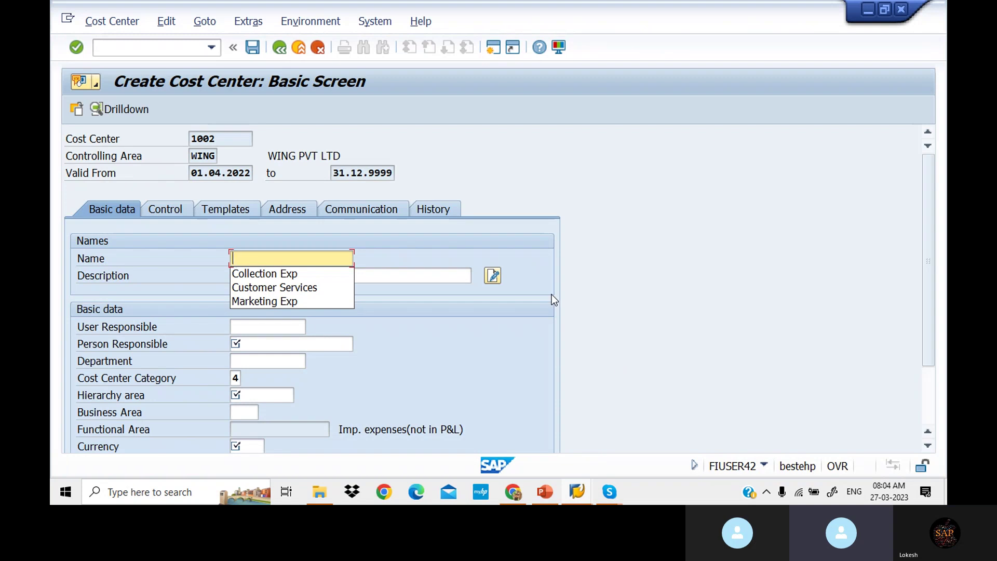
Enter Office exp as both the name and the description of cost center 1002.
text(Offi)
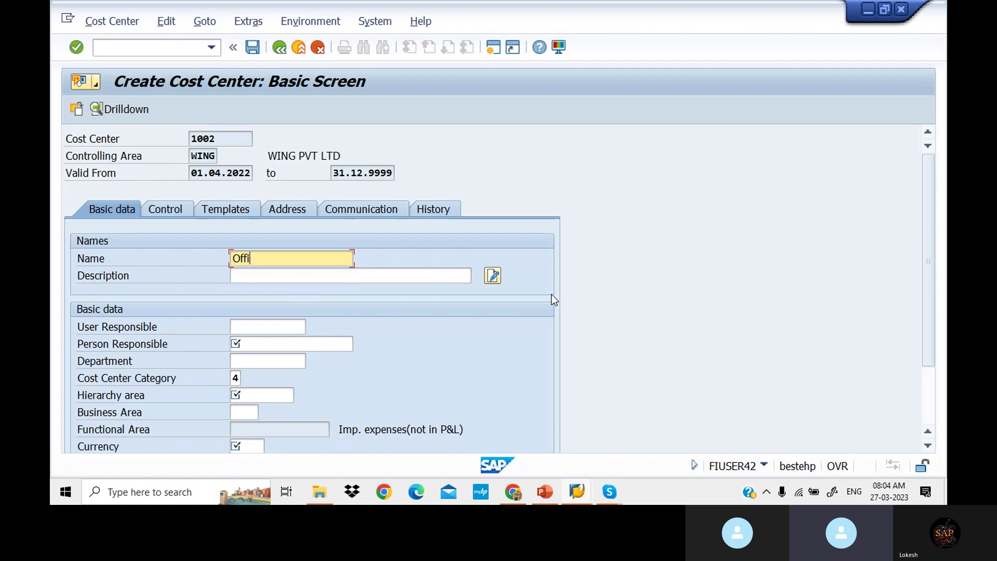
text(ce exp)
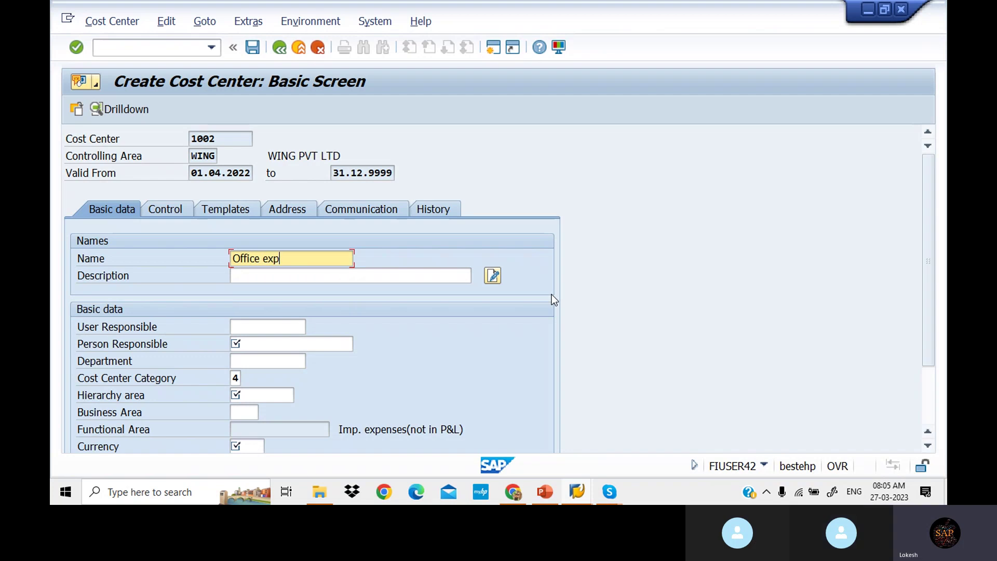
click(384, 281)
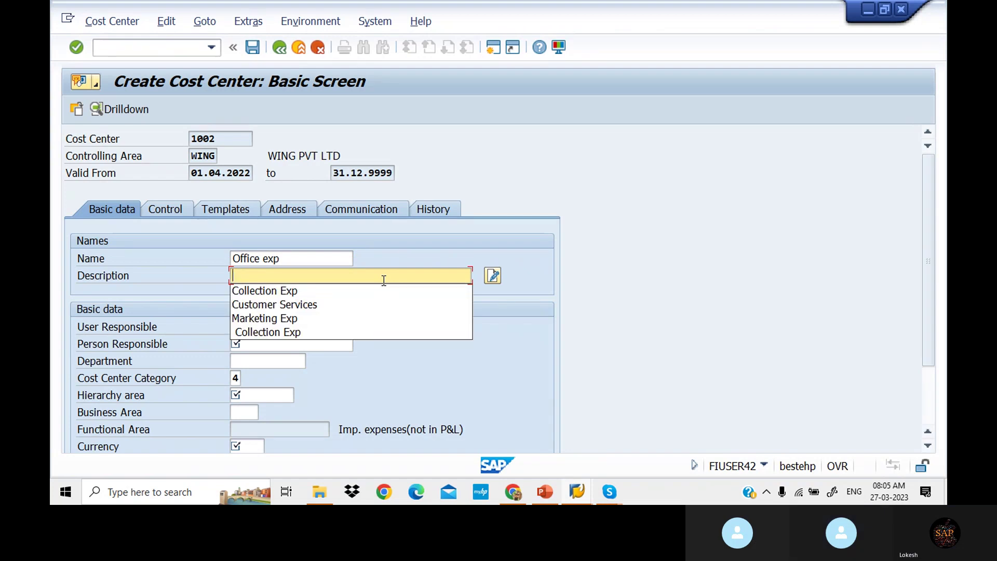
text(o)
key(BackSpace)
text(O)
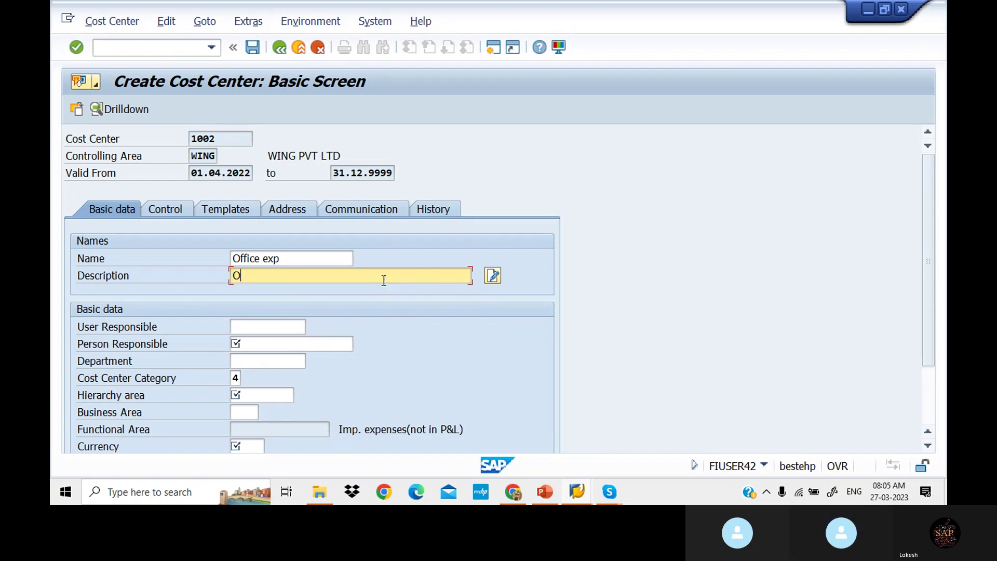
text(ffice exp)
Fill in the person responsible for cost center 1002 and assign it to the Admin department, keeping category 4.
click(291, 344)
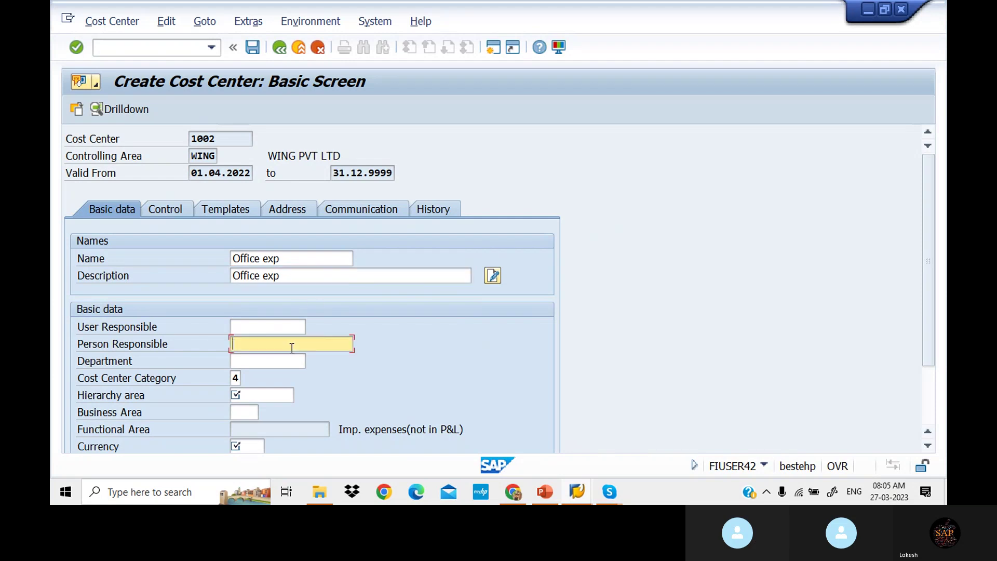
click(272, 358)
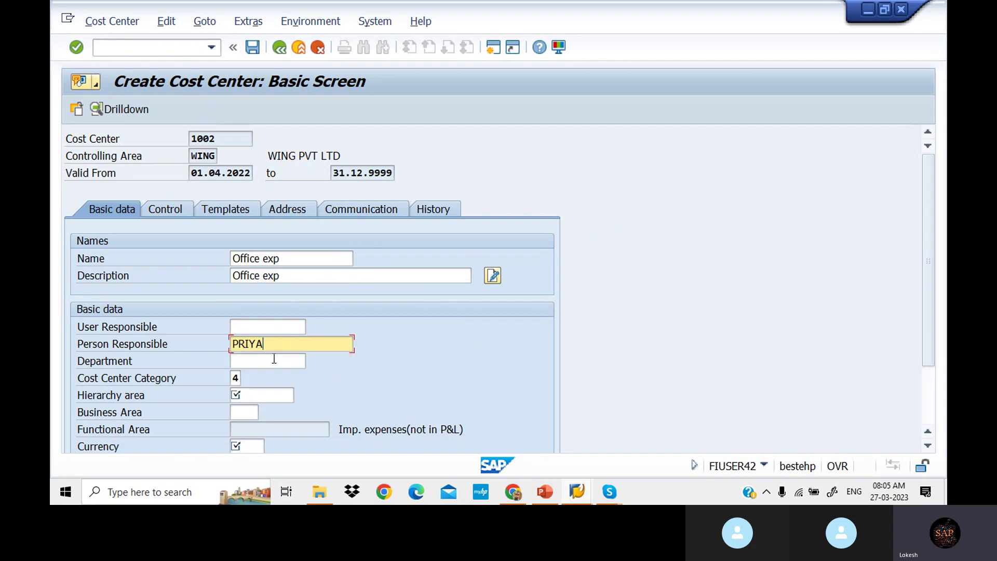
click(256, 360)
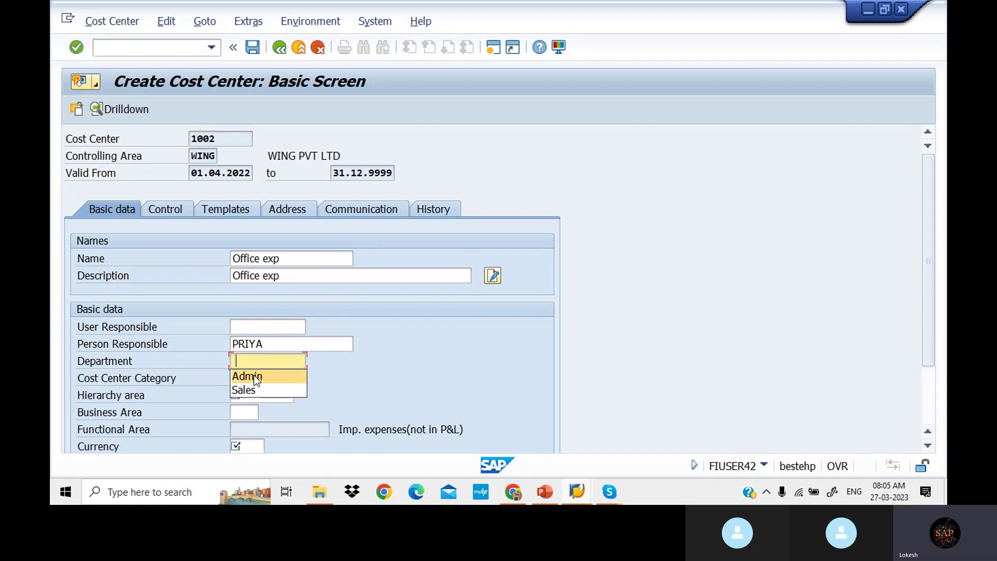
click(253, 376)
click(235, 379)
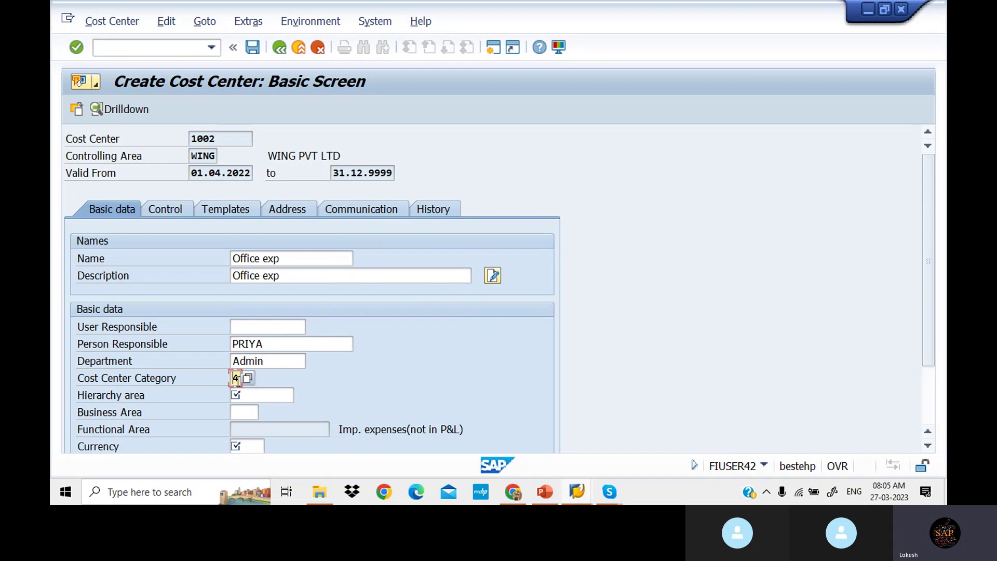
Assign hierarchy area WING_CCSH and currency INR to cost center 1002 and save it.
click(257, 396)
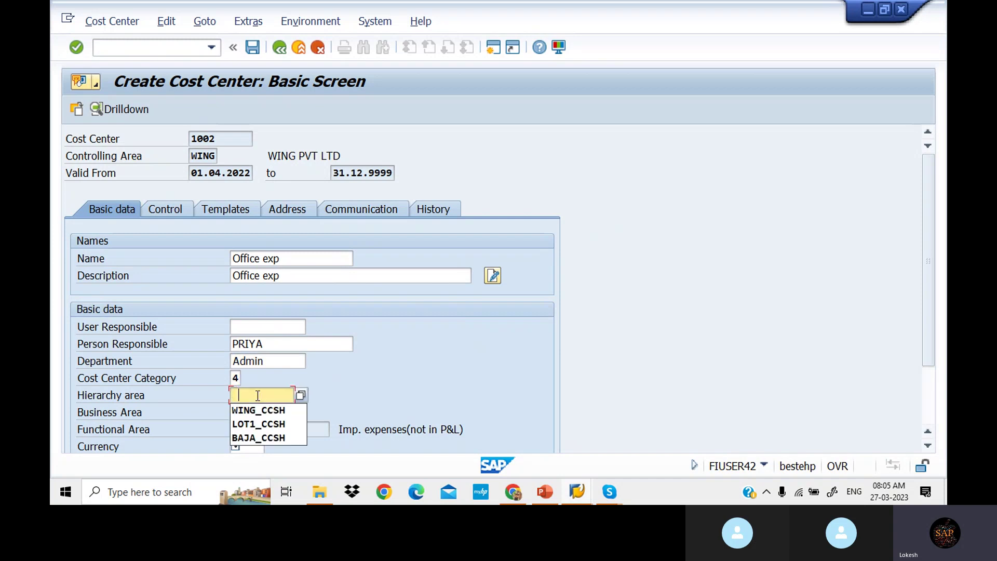
click(262, 410)
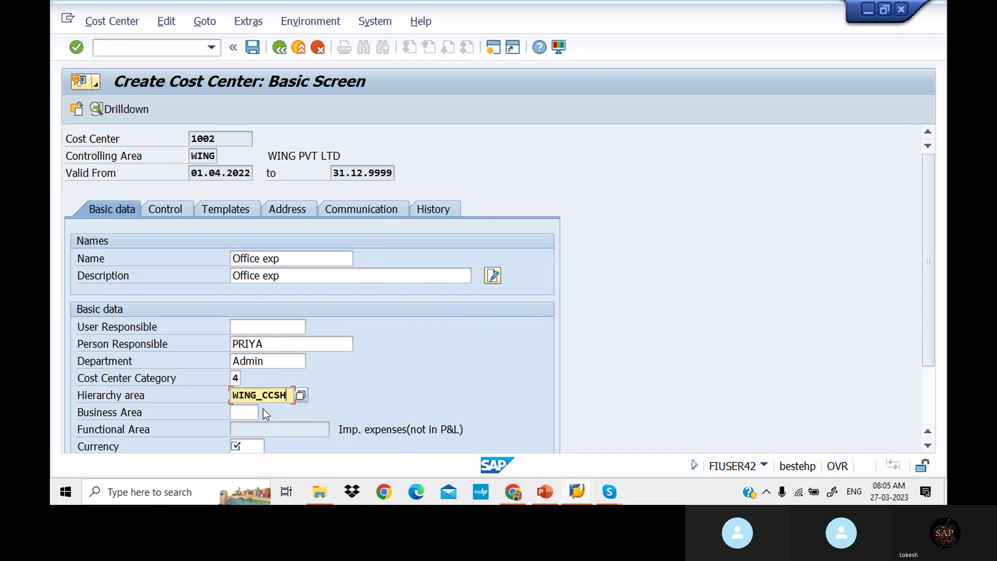
click(252, 445)
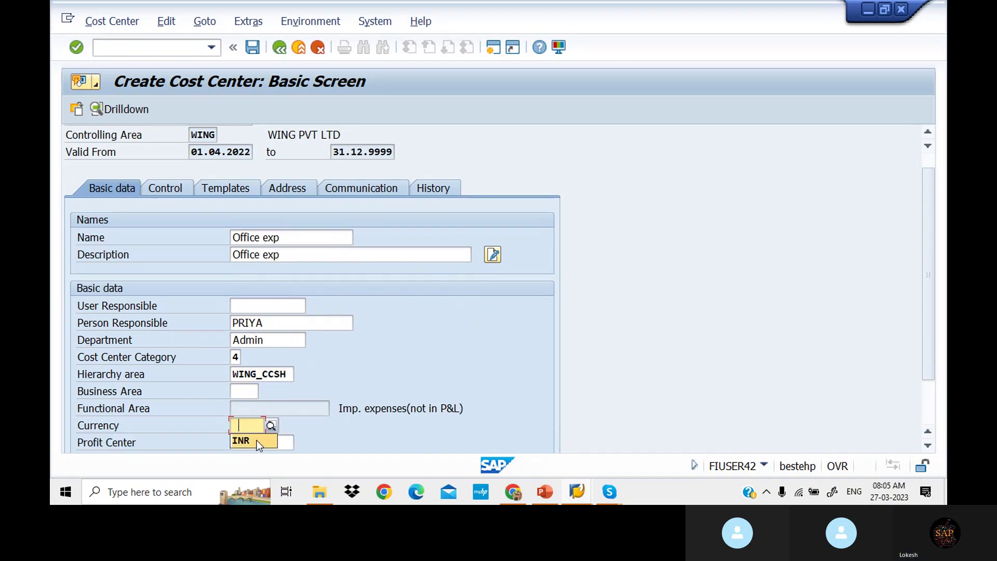
click(256, 441)
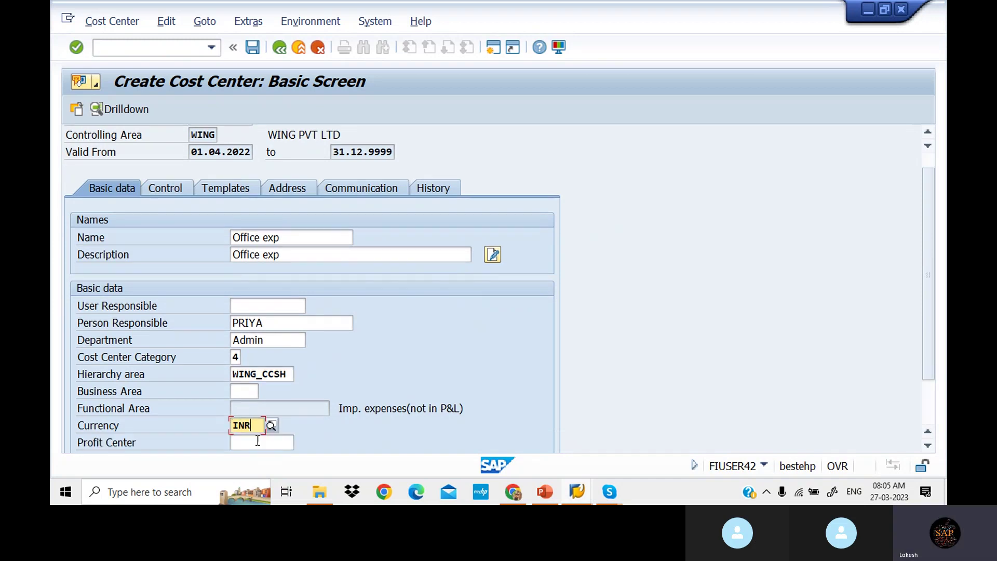
click(252, 48)
click(258, 53)
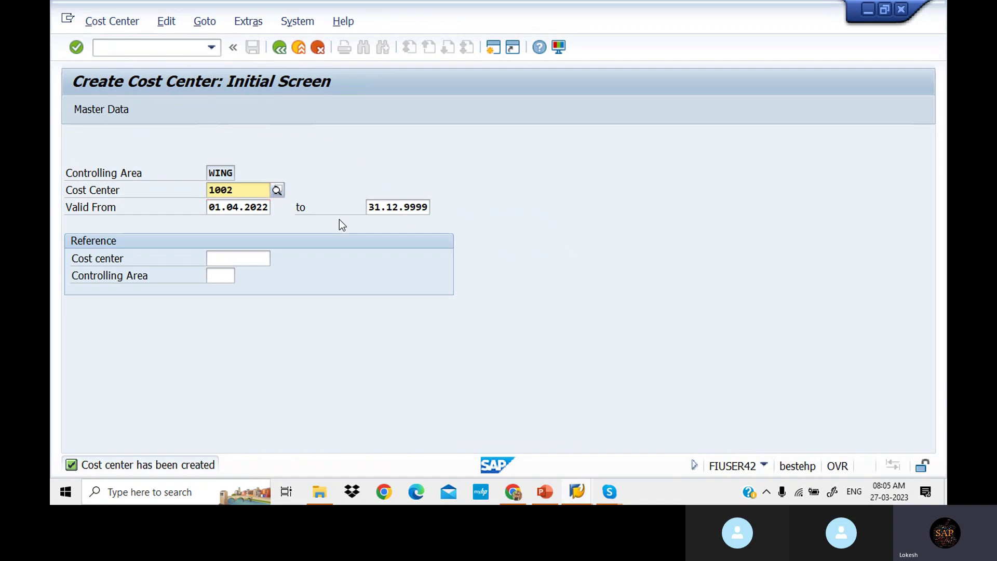
Consult the hierarchy slide, return to SAP and open the master data for new cost center 2001.
key(alt+Tab)
key(alt+Tab)
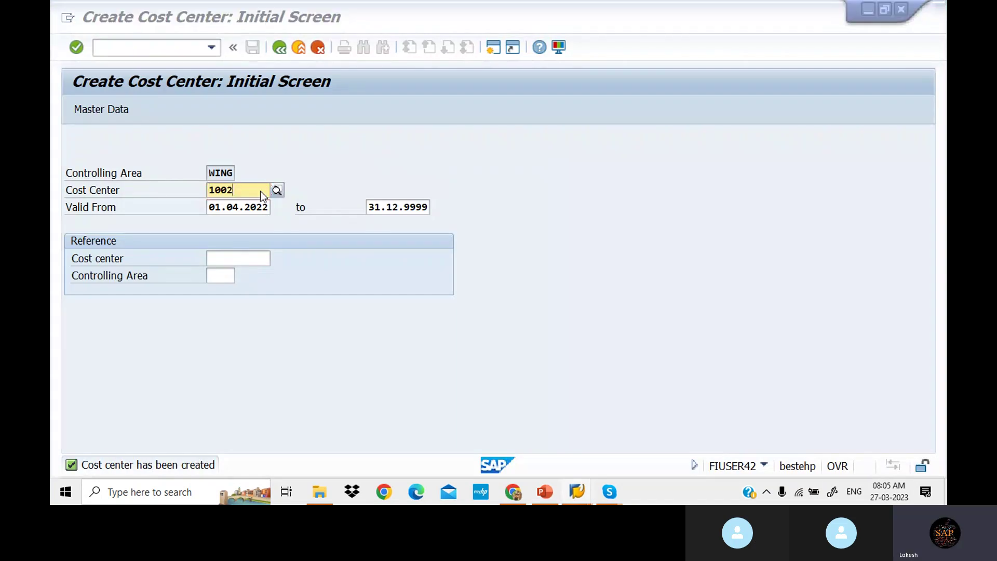
key(alt+Tab)
key(alt+Tab)
key(BackSpace)
key(BackSpace)
key(BackSpace)
key(BackSpace)
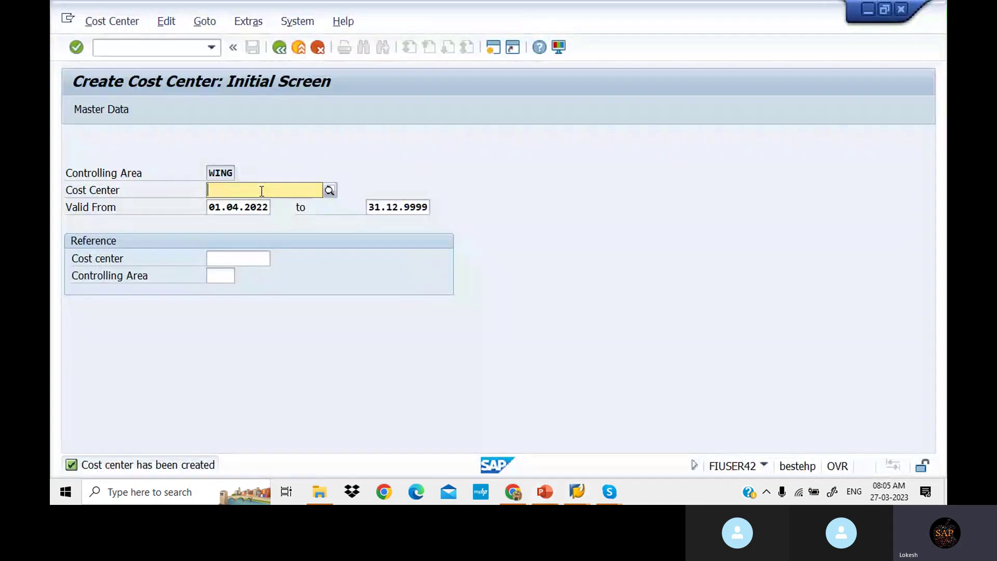
text(2001)
key(Tab)
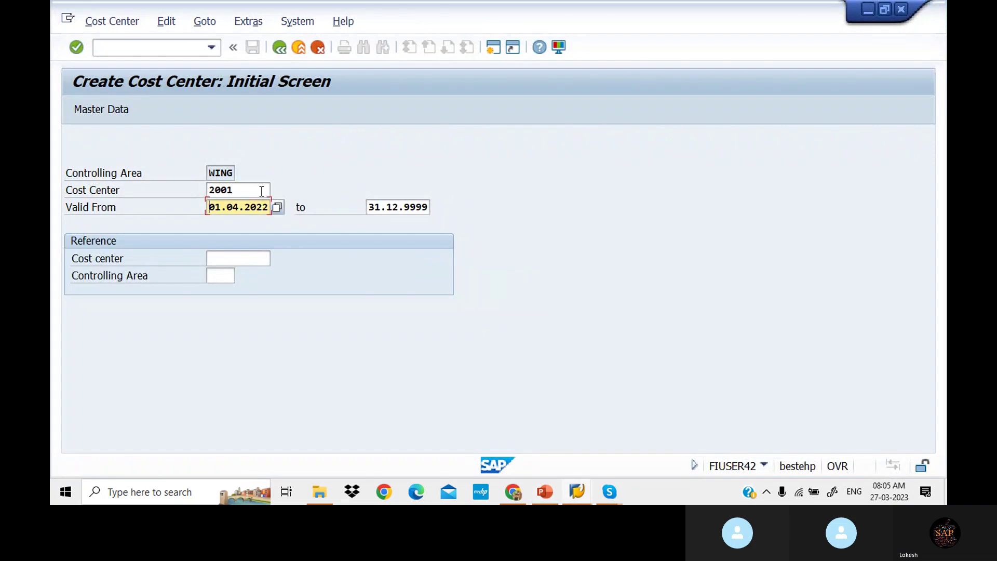
key(Return)
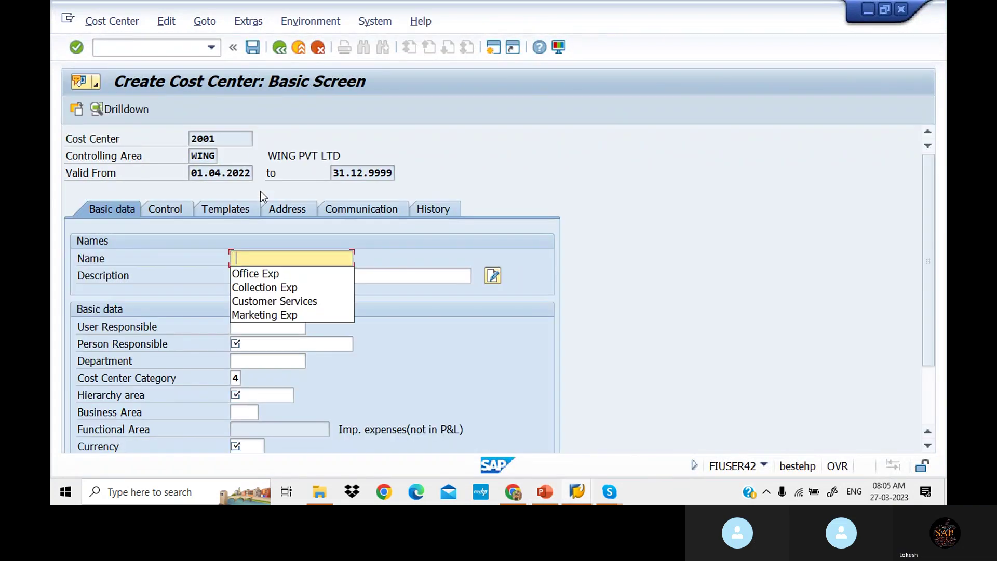
Enter Marketing Exp as both the name and the description of cost center 2001.
key(Down)
key(Down)
key(Down)
key(Down)
key(Return)
key(Tab)
key(Tab)
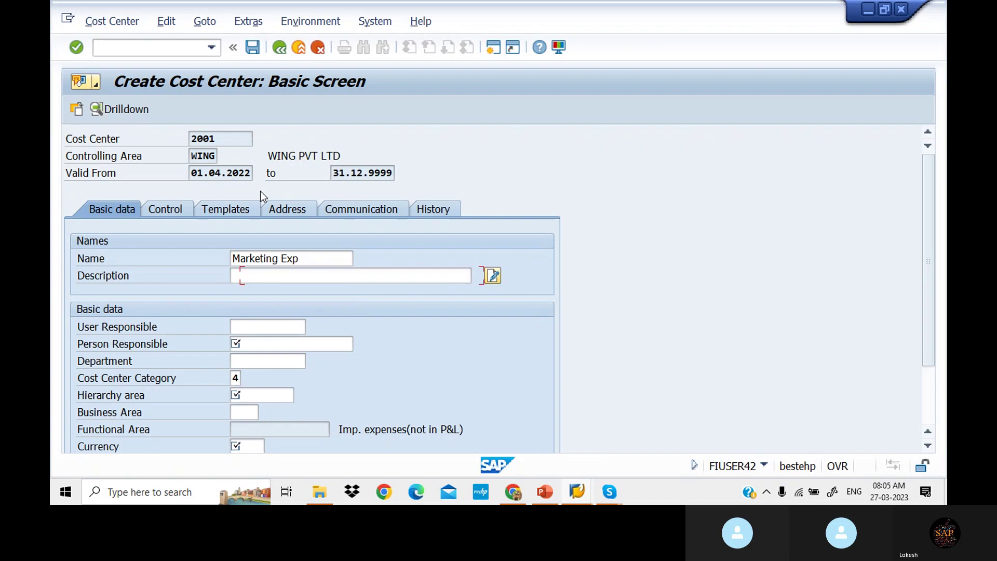
click(301, 279)
key(Down)
key(Down)
key(Down)
key(Down)
key(Return)
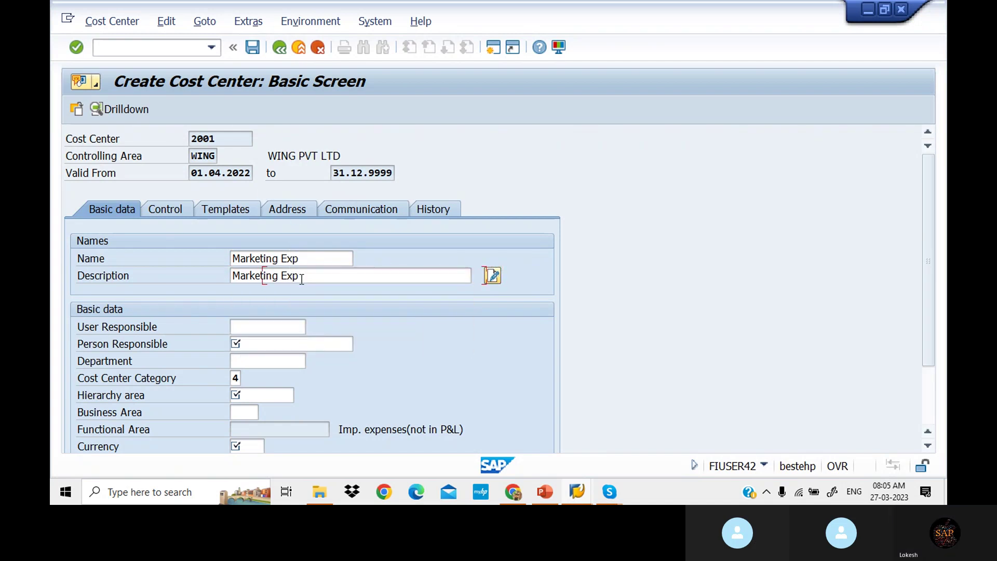
Fill in the person responsible for cost center 2001 and set its department to Sales.
key(Tab)
key(Tab)
key(Tab)
key(Down)
key(Down)
key(Down)
key(Return)
key(Tab)
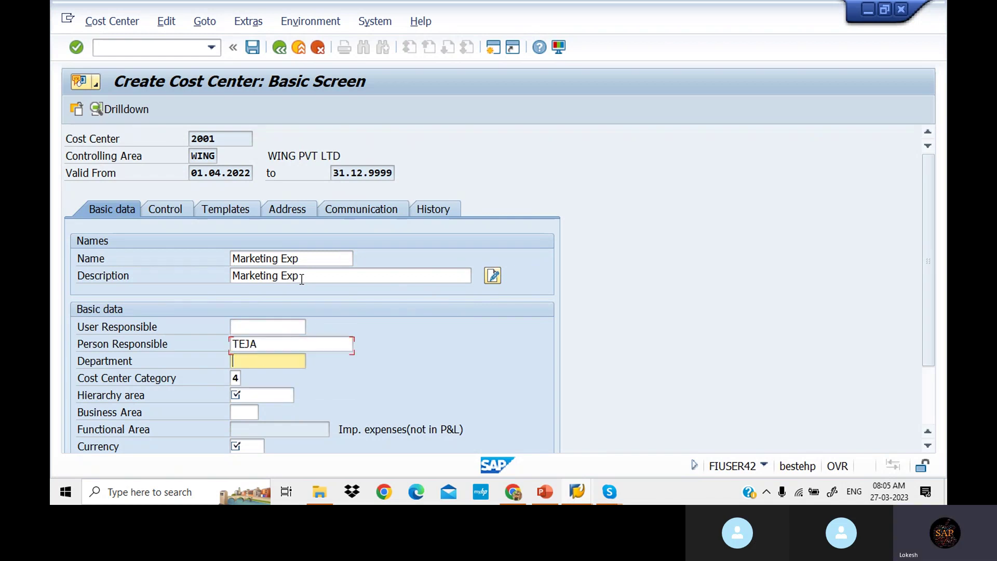
key(Down)
key(Down)
key(Down)
key(Return)
key(Tab)
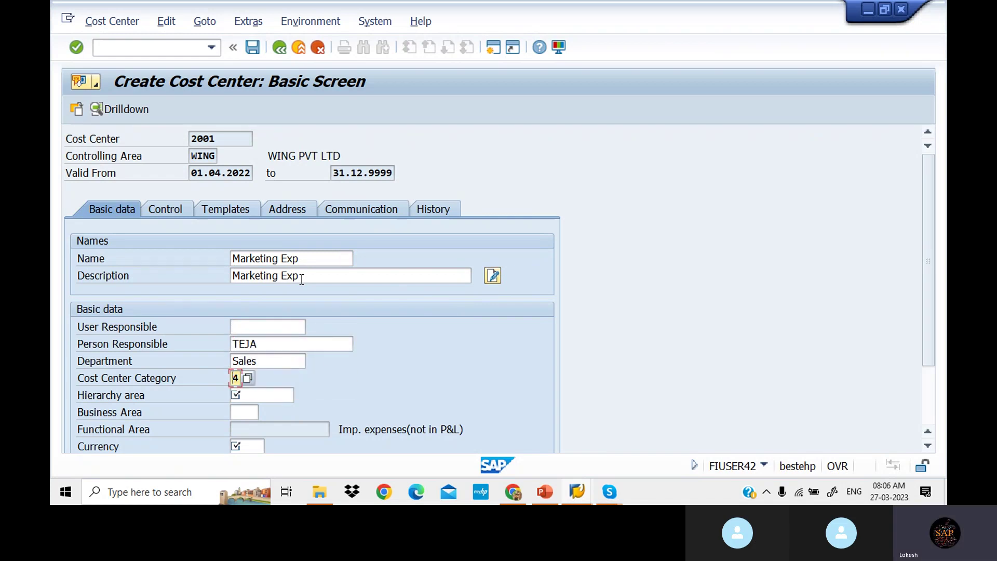
Look up the cost center categories and assign category 3, Sales, to cost center 2001.
click(252, 379)
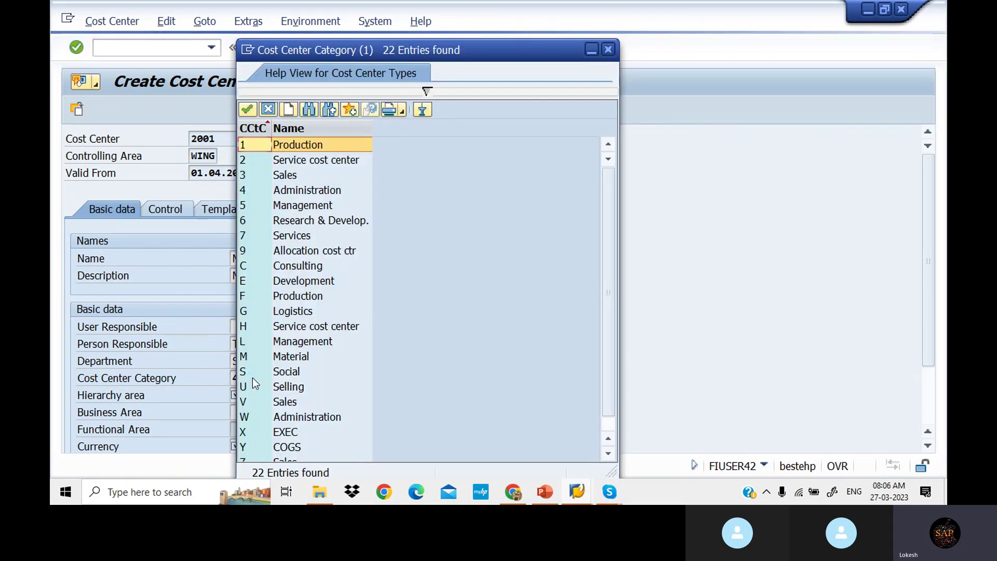
key(Down)
key(Down)
key(Return)
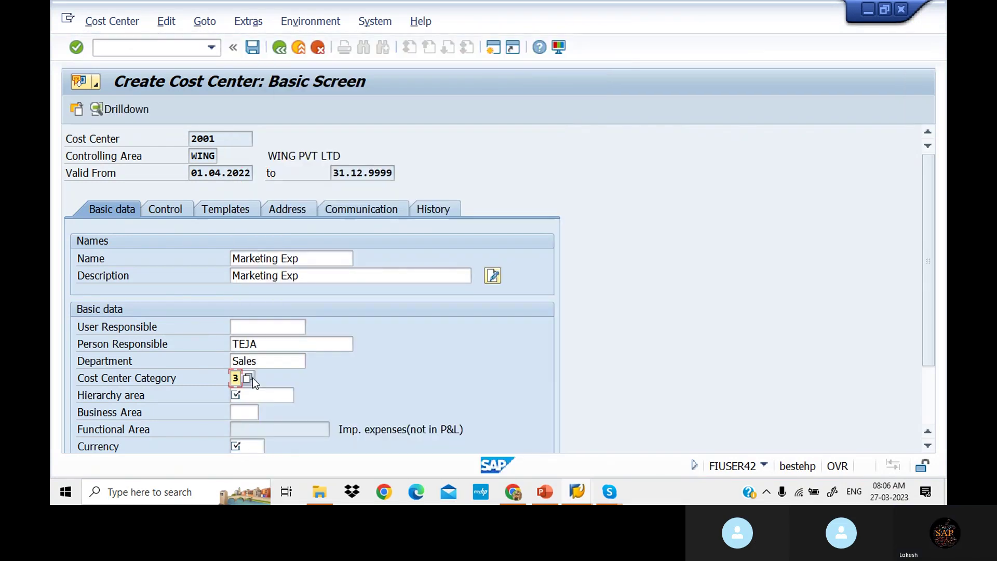
Assign hierarchy area WING_CCSH and currency INR to cost center 2001 and save it.
key(Tab)
key(Down)
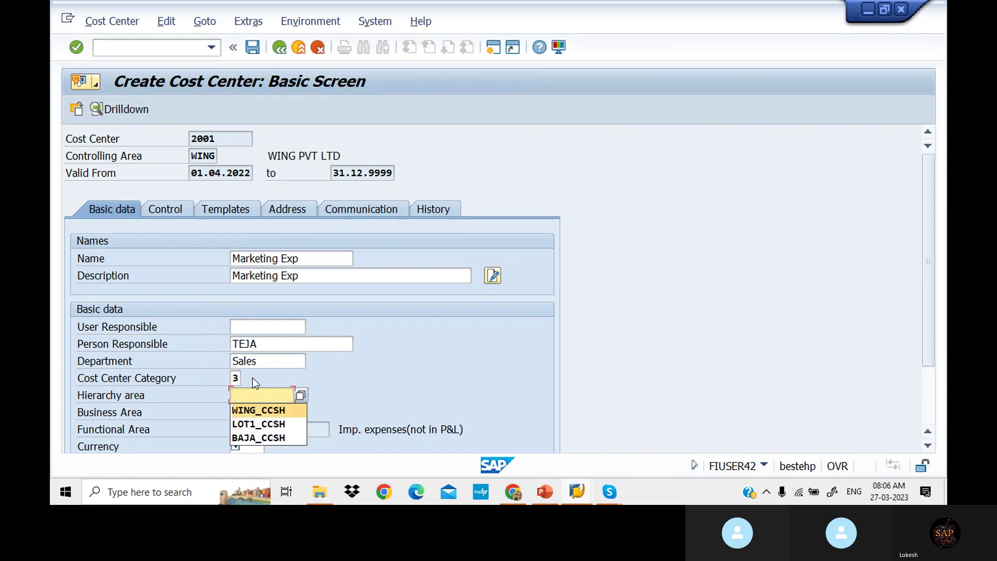
key(Tab)
key(Tab)
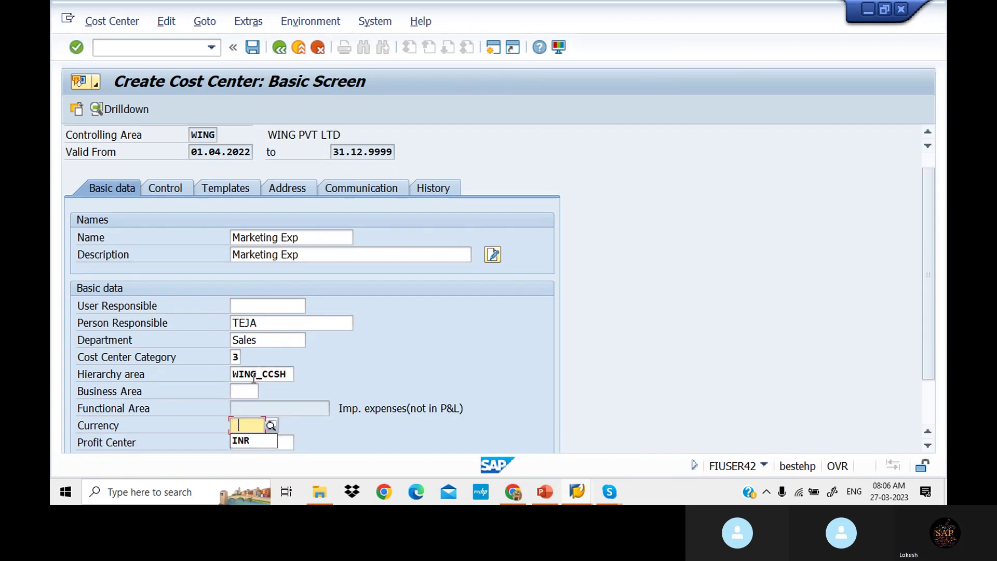
key(Down)
key(Tab)
key(Return)
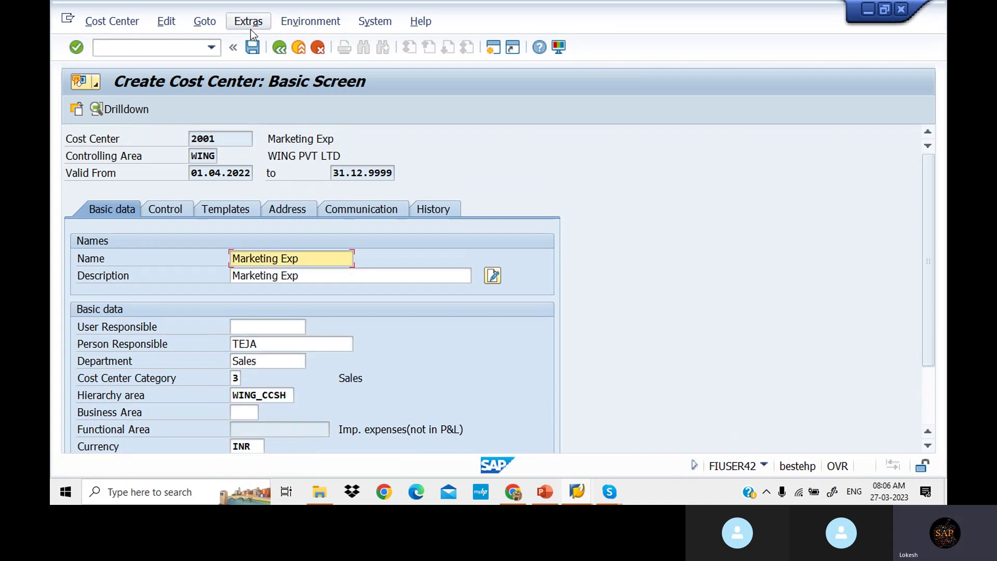
click(253, 47)
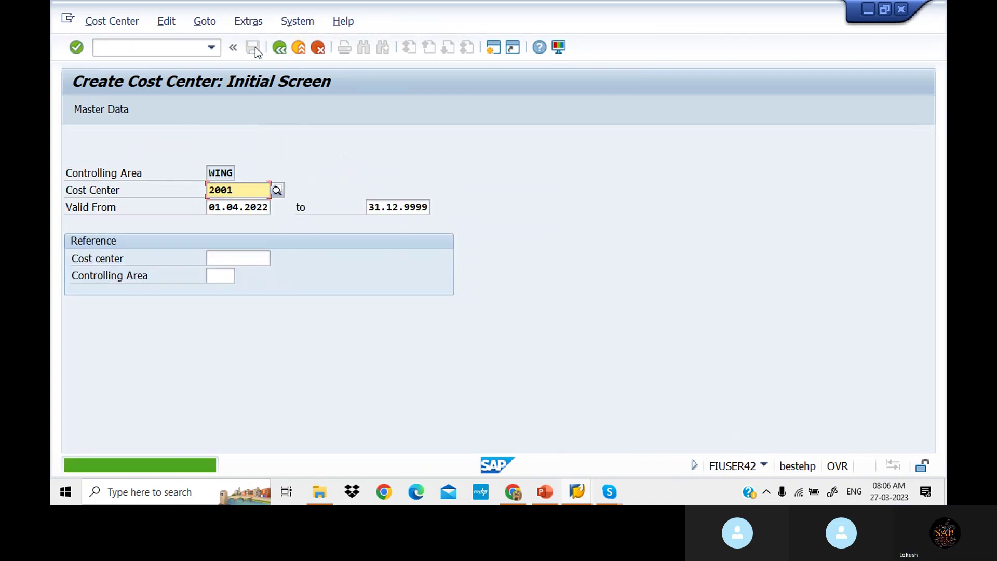
Open the master data for new cost center 2002 and check the hierarchy slide for its name.
click(243, 190)
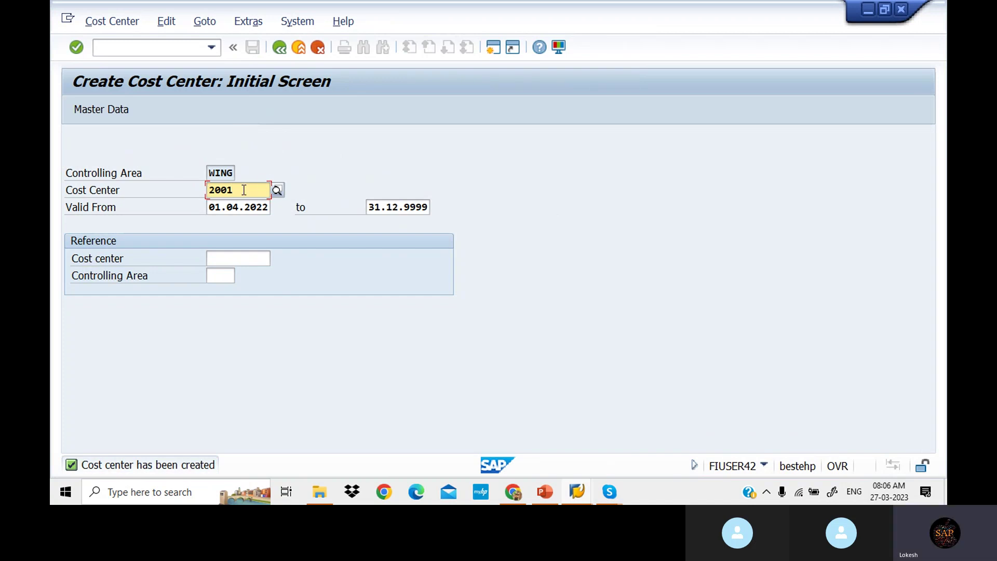
key(BackSpace)
text(2)
key(Return)
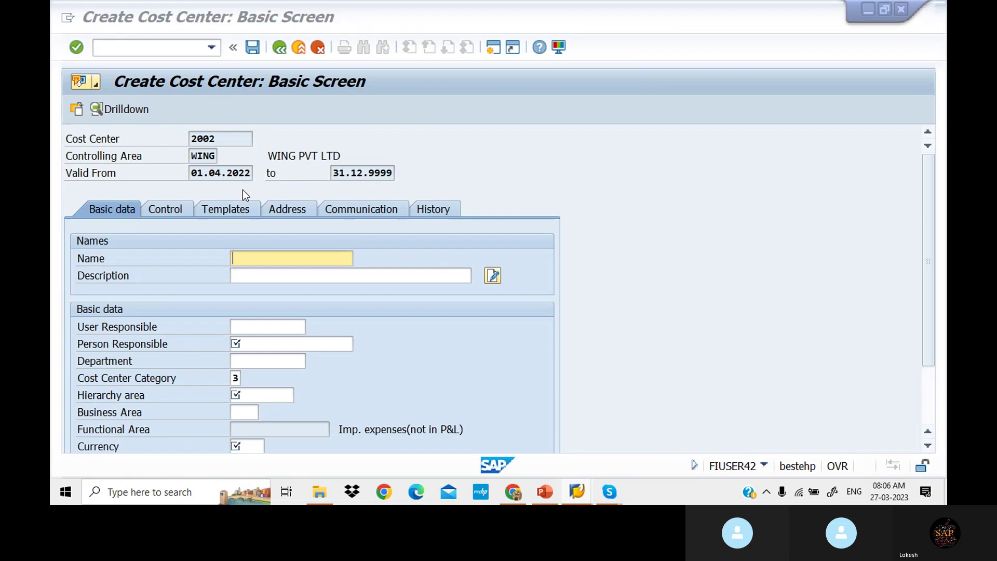
key(alt+Tab)
key(alt+Tab)
Enter Customer Services as both the name and the description of cost center 2002.
key(Down)
key(Down)
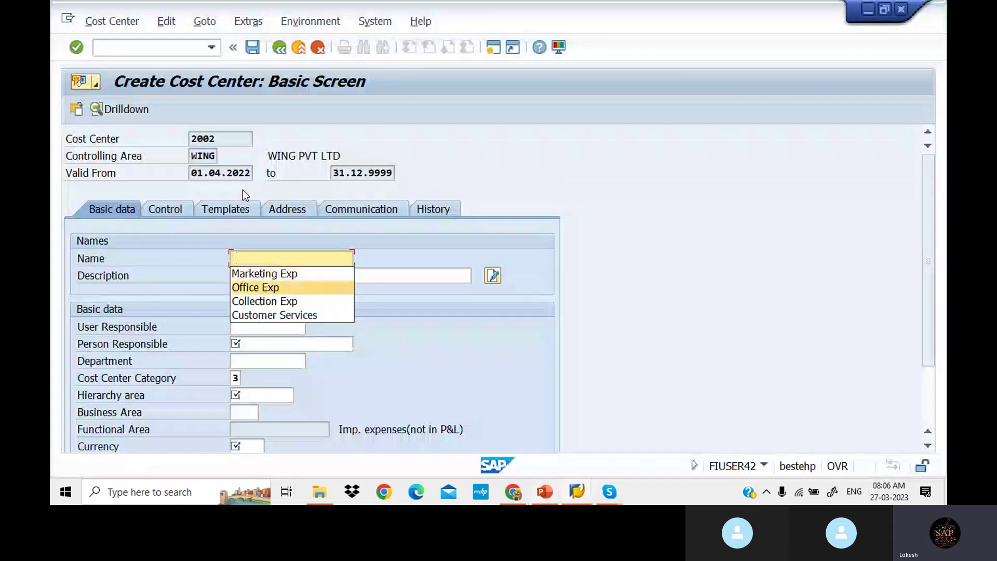
key(Down)
key(Down)
key(Return)
key(Tab)
key(Down)
key(Down)
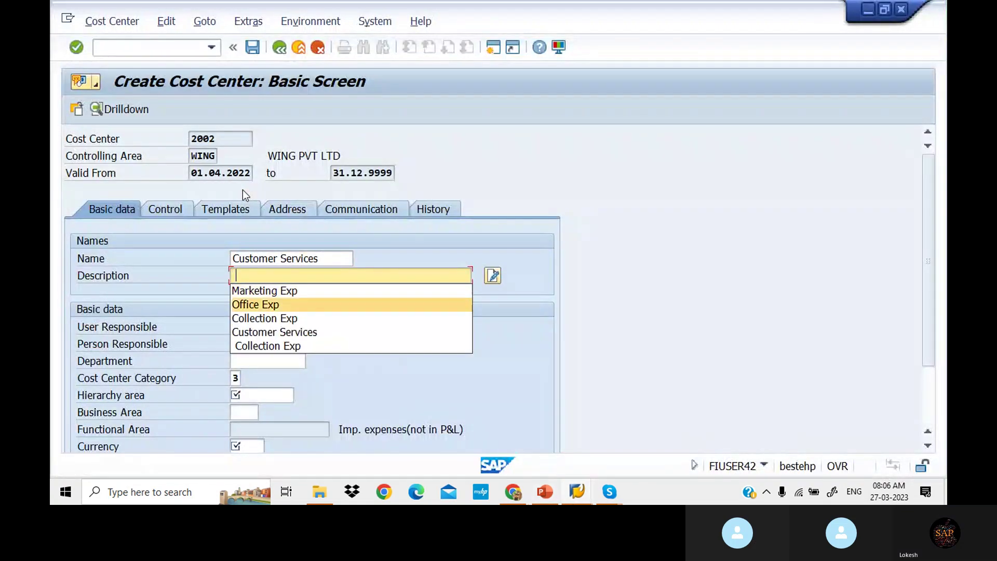
key(Down)
key(Down)
key(Return)
Fill in the person responsible for cost center 2002 and set its department to Sales.
key(Tab)
key(Tab)
key(Down)
key(Down)
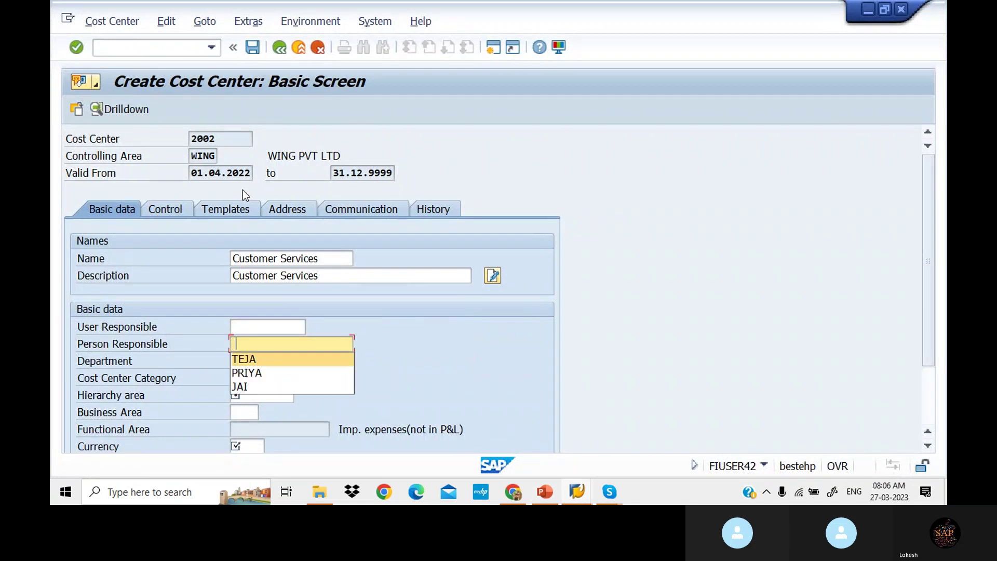
key(Return)
key(Tab)
key(Down)
key(Down)
key(Down)
key(Up)
key(Return)
key(Tab)
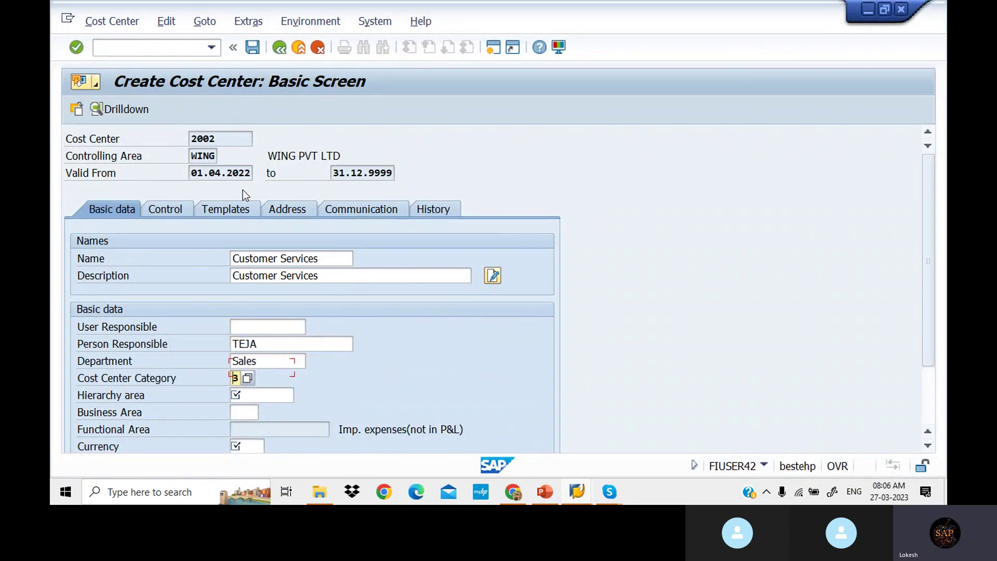
Set the category of cost center 2002 to 3 and its hierarchy area to WING_CCSH, leaving the business area empty.
text(3)
key(Tab)
key(Down)
key(Down)
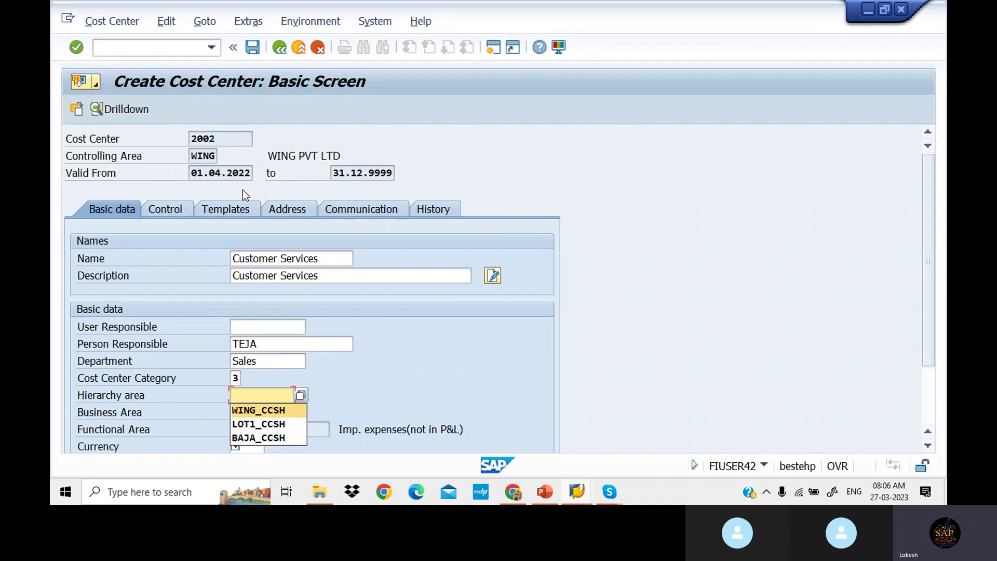
key(Return)
key(Tab)
key(Tab)
key(Tab)
key(shift+Tab)
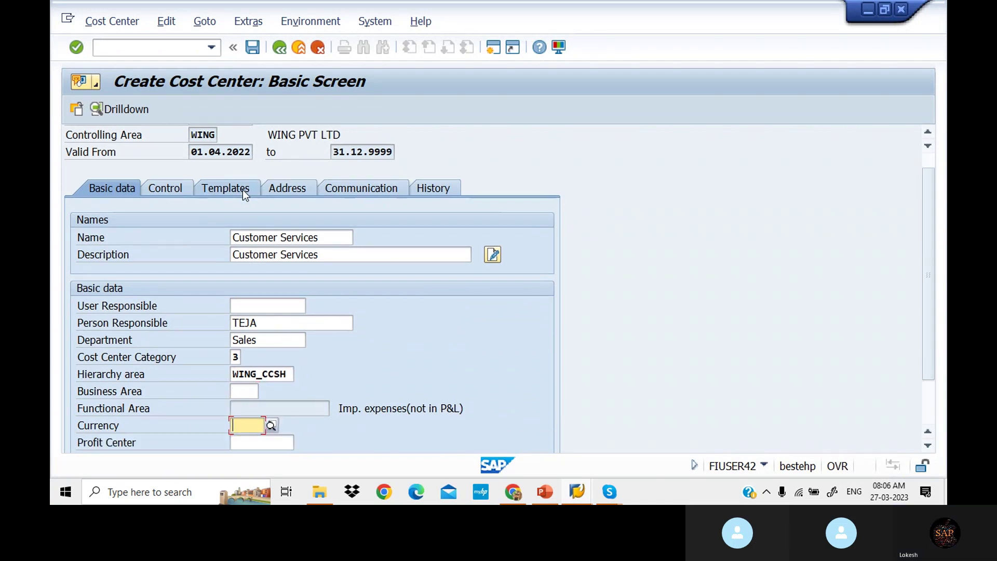
Set the currency of cost center 2002 to INR and save the cost center.
key(Down)
key(Return)
key(Tab)
key(Return)
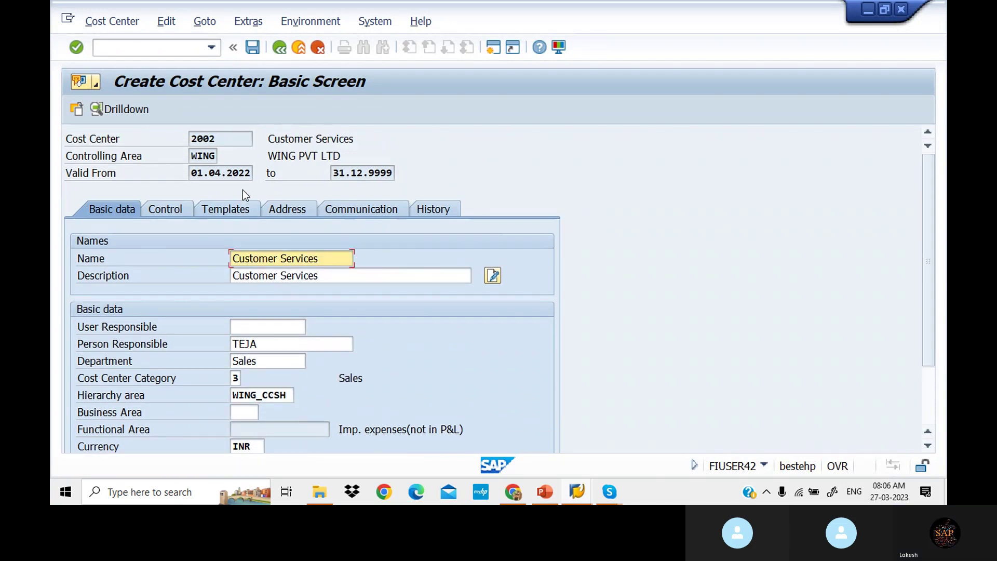
click(255, 52)
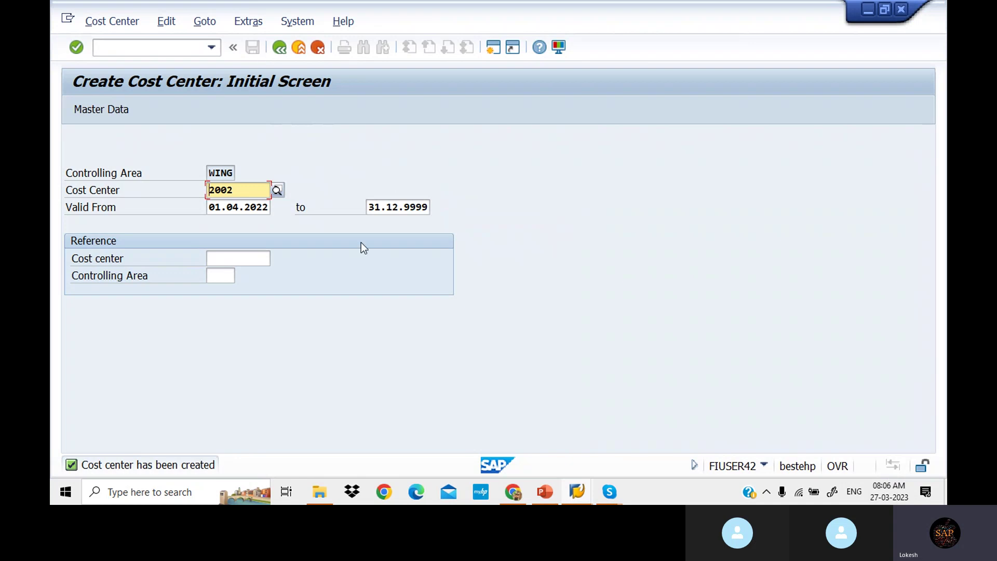
Switch to PowerPoint to look up the cost center group transaction on the Configuration Steps slide, and return to SAP.
click(578, 493)
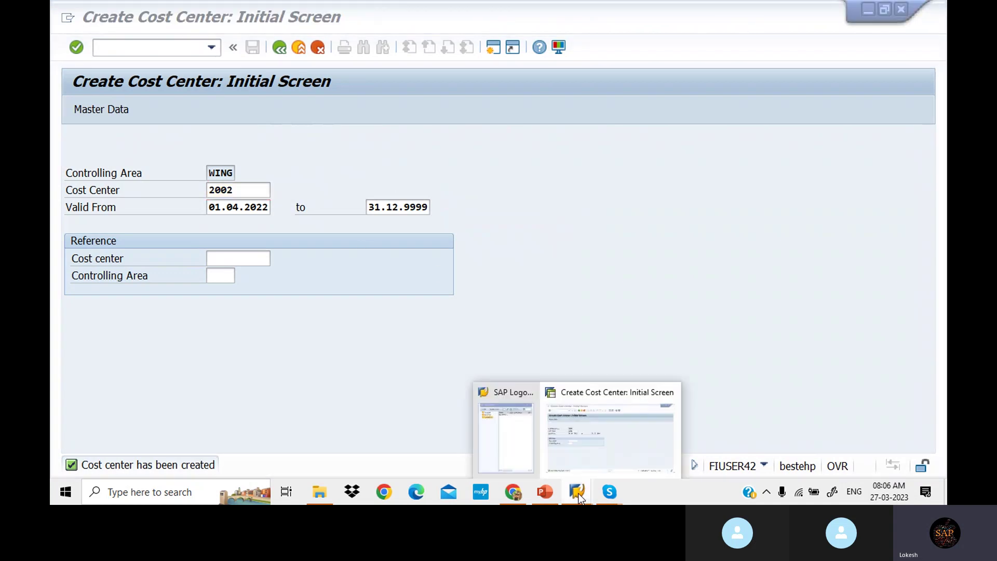
click(547, 497)
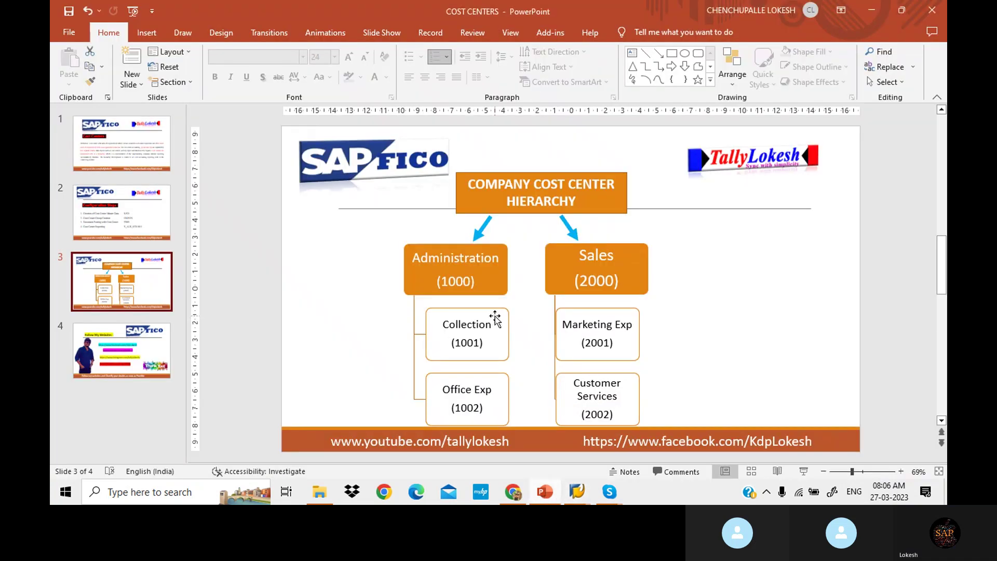
click(146, 208)
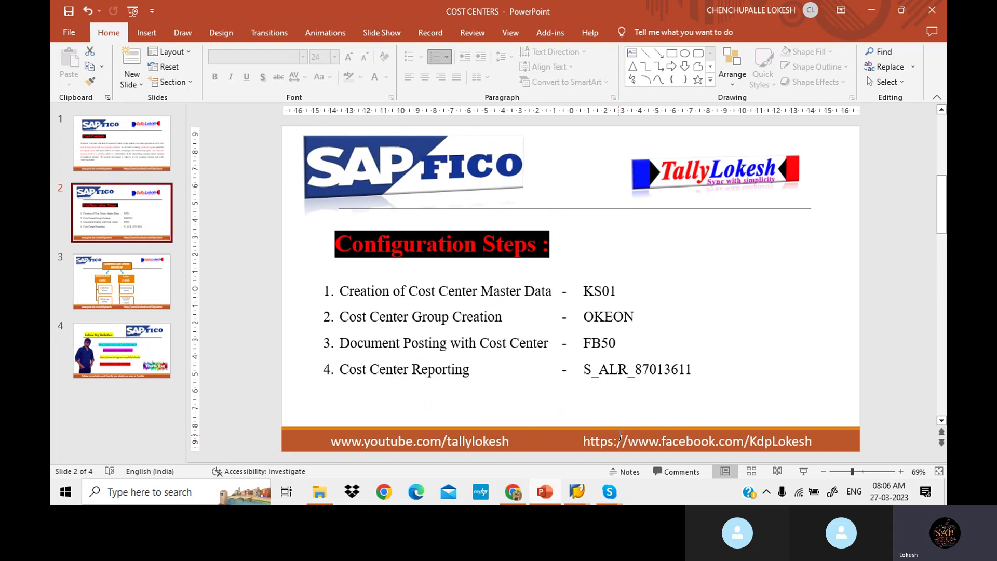
mouse_move(576, 491)
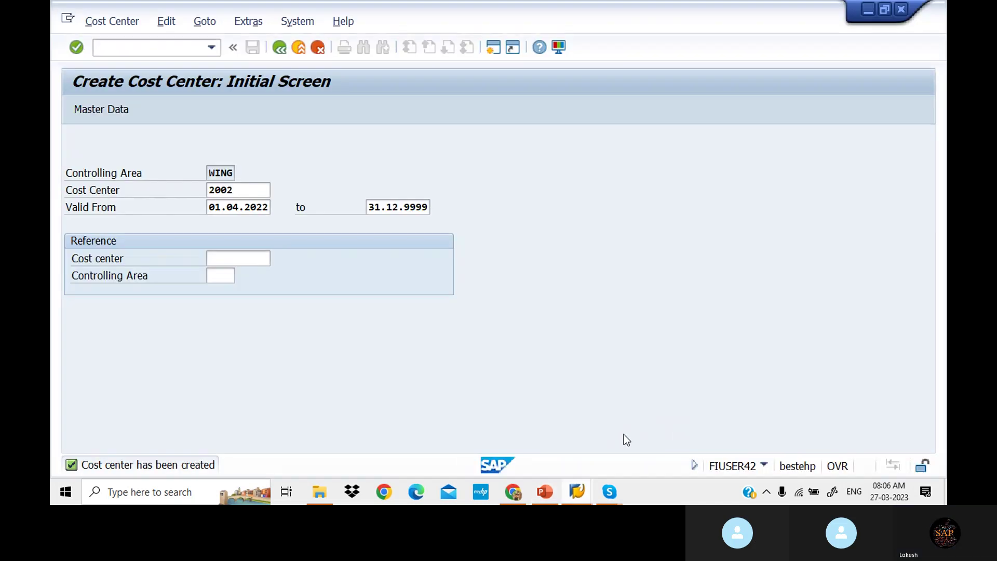
click(624, 434)
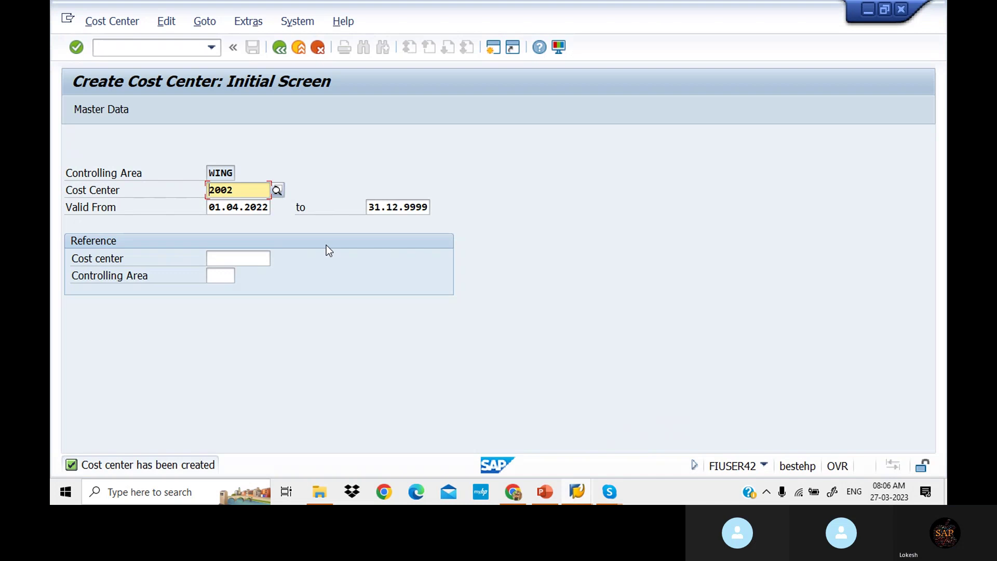
Open the standard hierarchy with /NOKEON and review the cost centers listed under WING_CCSH.
click(169, 50)
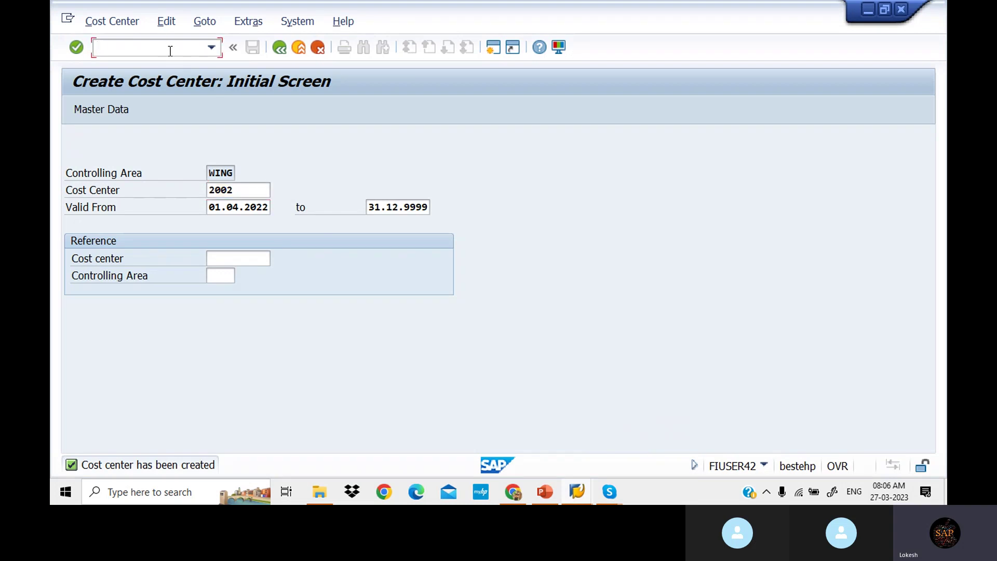
text(/n)
key(BackSpace)
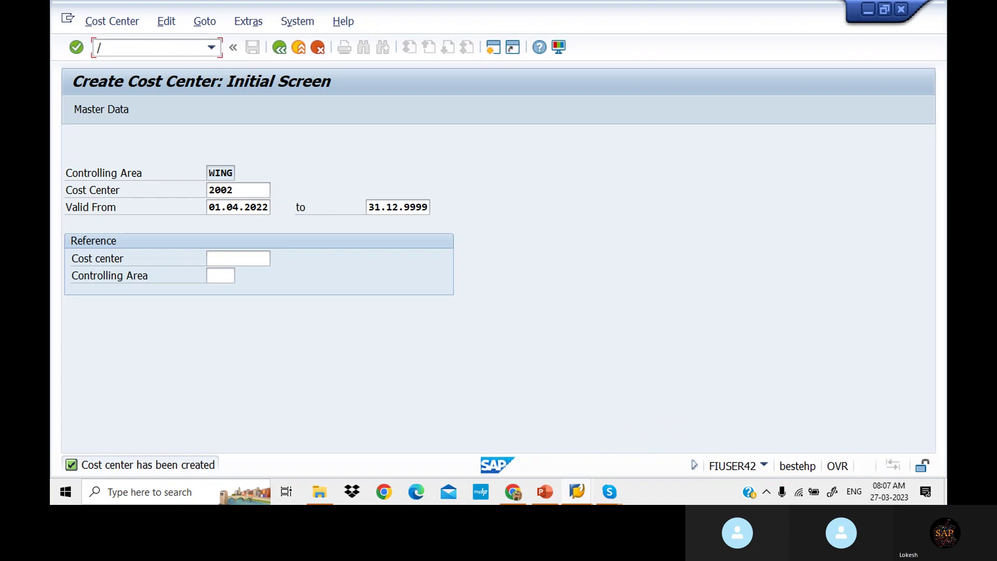
text(NOKEON)
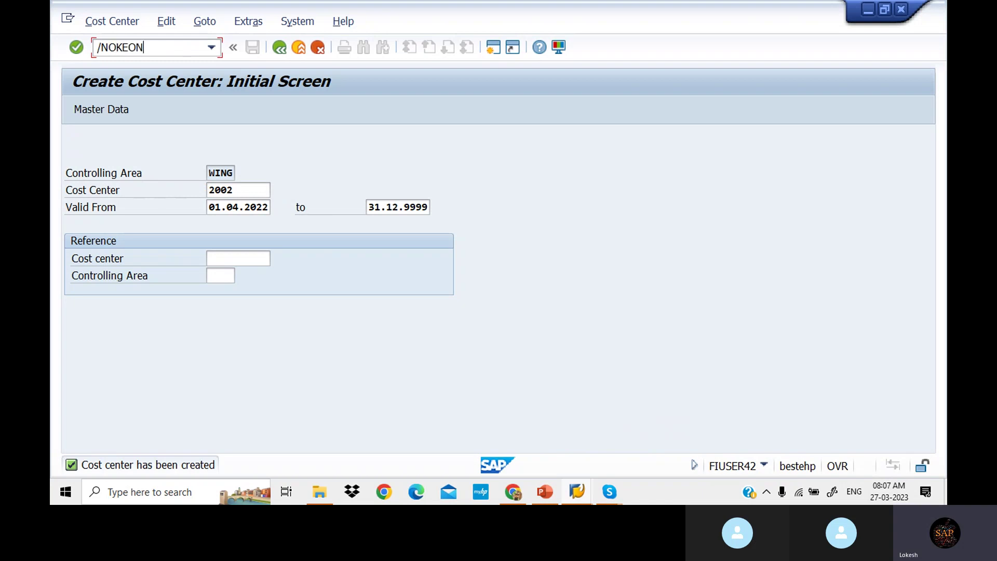
key(Return)
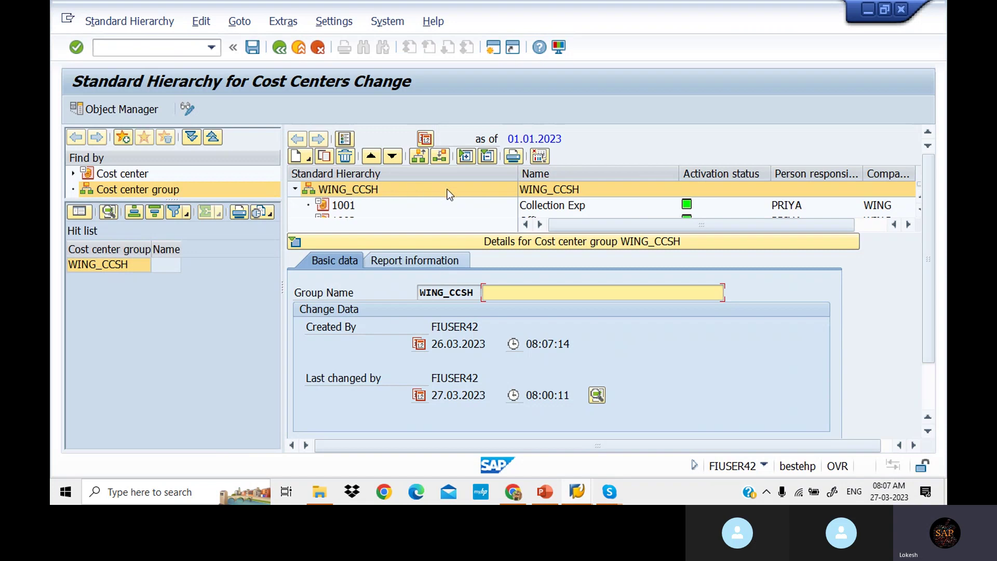
click(292, 242)
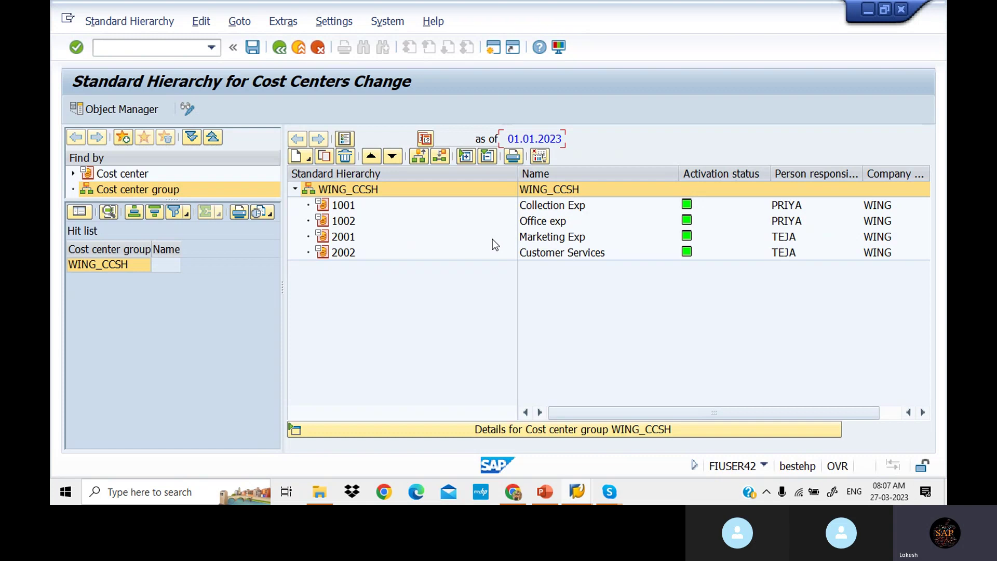
click(435, 427)
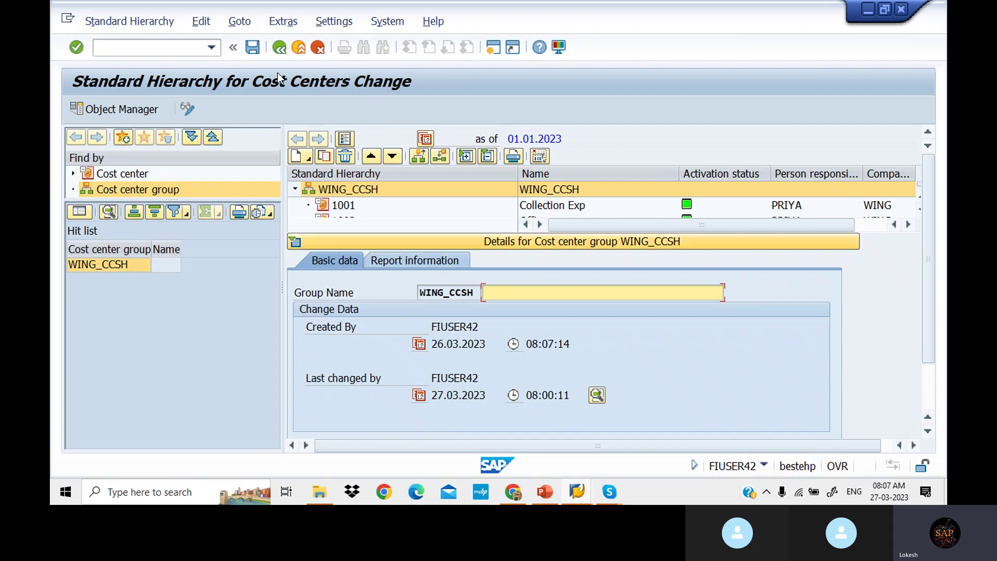
Add a lower-level group 1000 under WING_CCSH and name it Administrator.
click(309, 157)
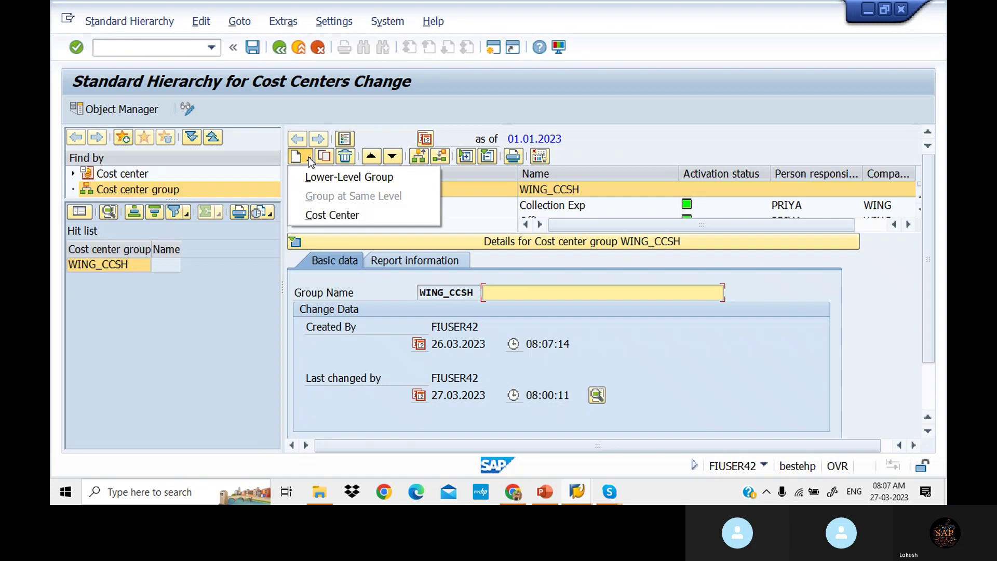
click(336, 177)
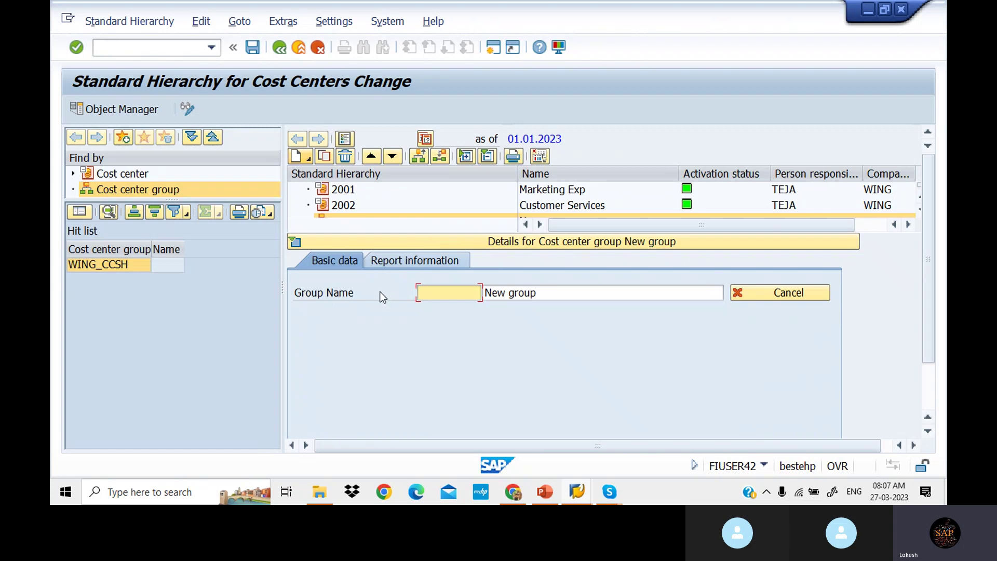
click(438, 296)
click(438, 323)
click(547, 293)
key(BackSpace)
key(BackSpace)
key(BackSpace)
key(BackSpace)
key(BackSpace)
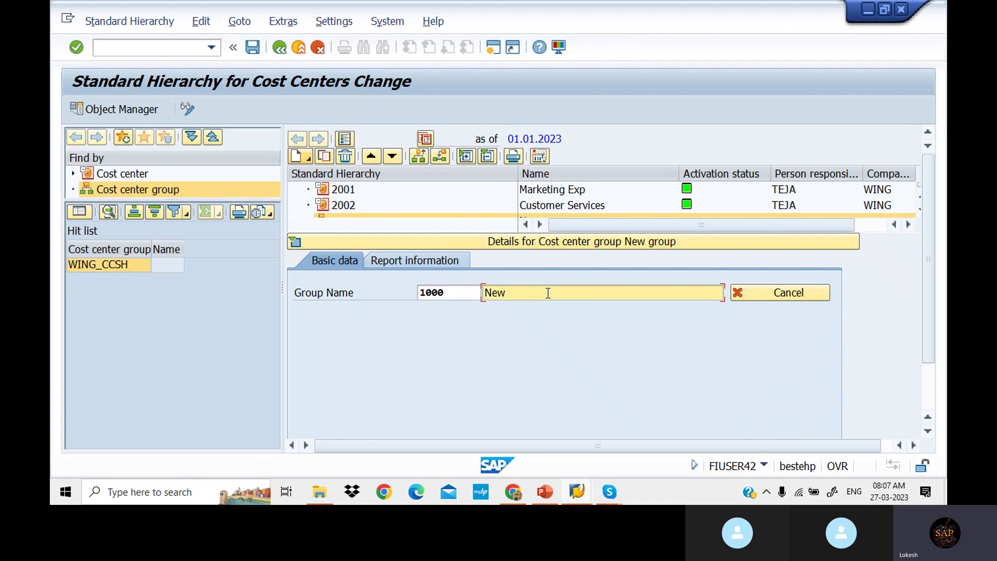
key(BackSpace)
key(BackSpace)
key(BackSpace)
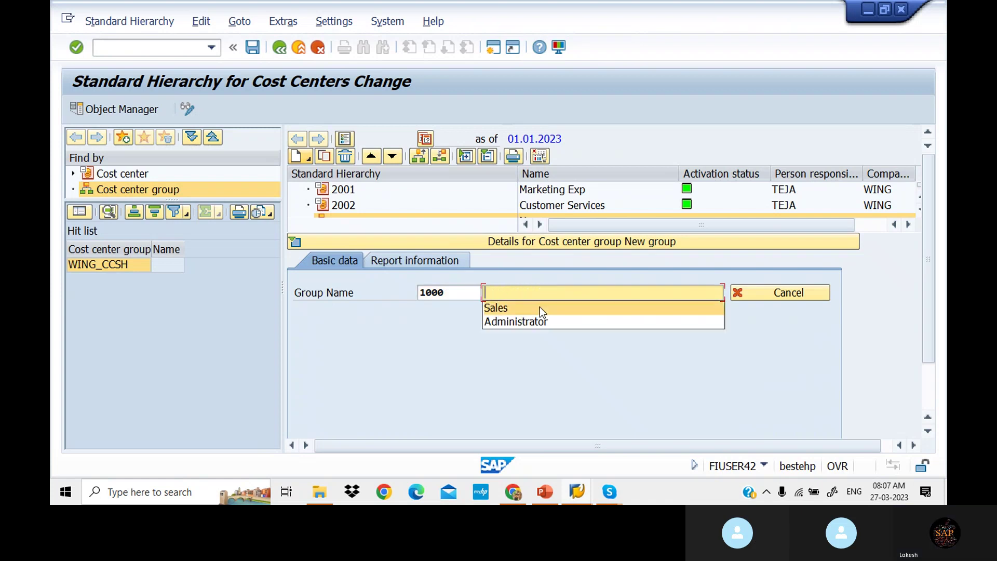
click(537, 322)
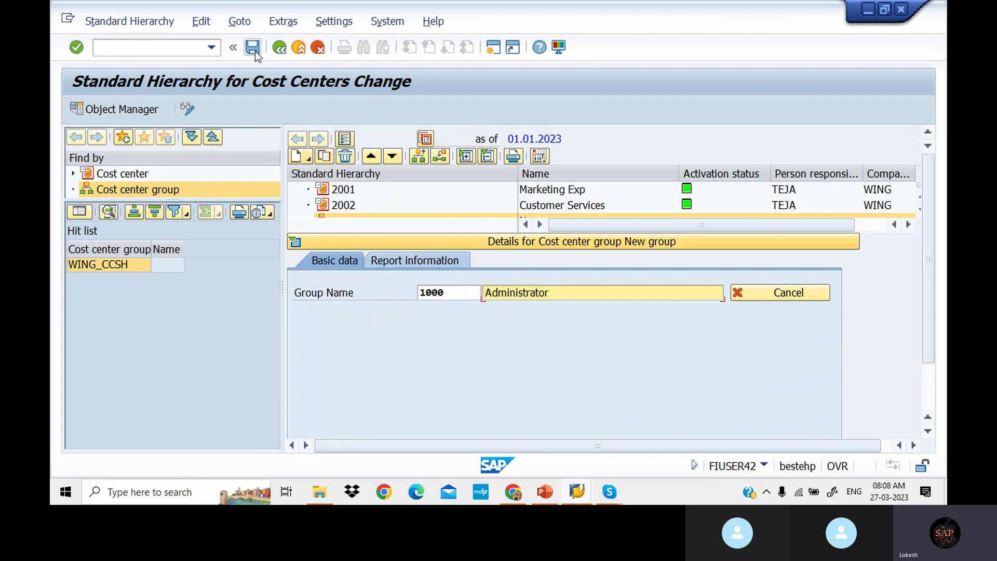
Check the hierarchy slide in PowerPoint, correct the name of group 1000 to Administration in SAP and save.
key(alt+Tab)
key(Down)
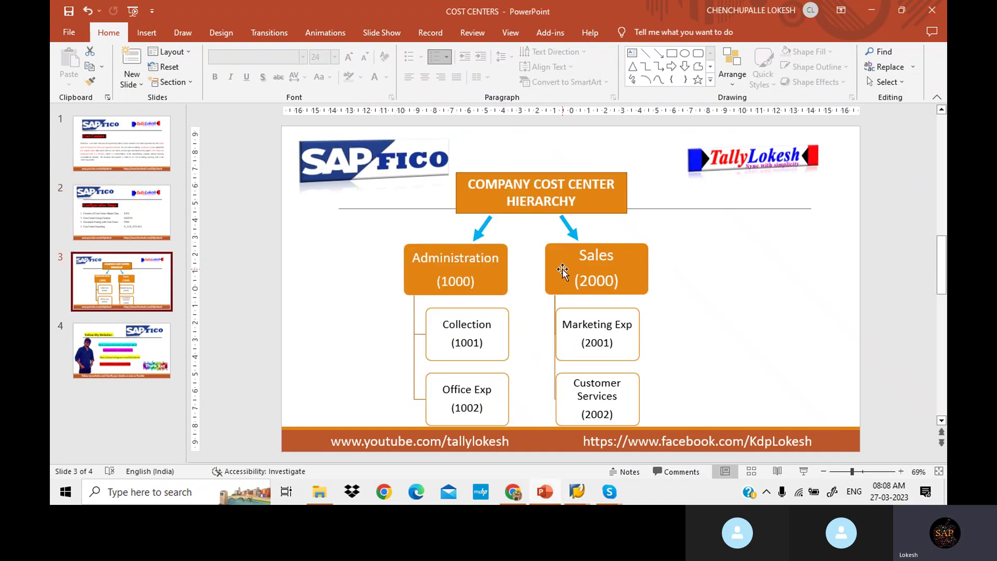
key(alt+Tab)
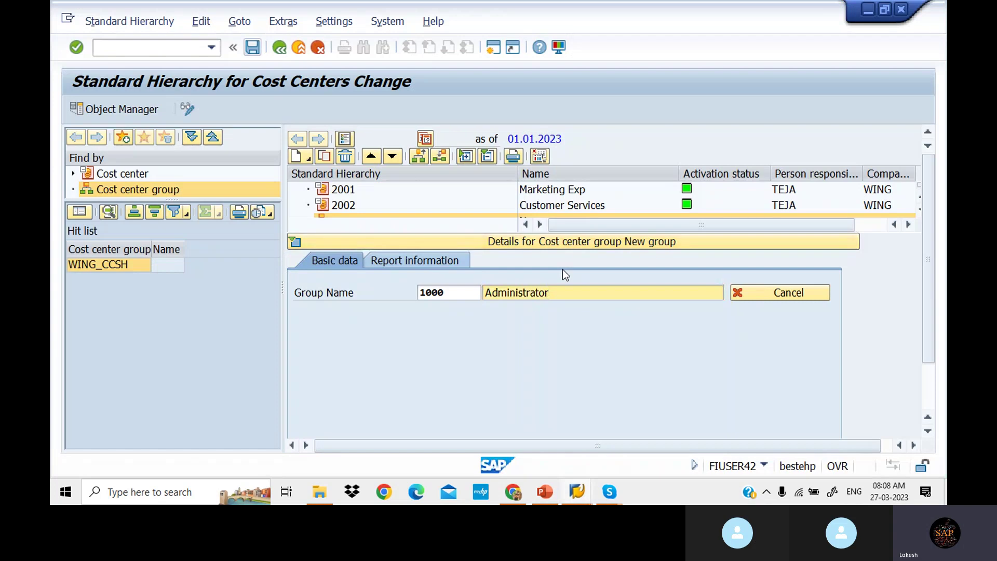
key(BackSpace)
key(BackSpace)
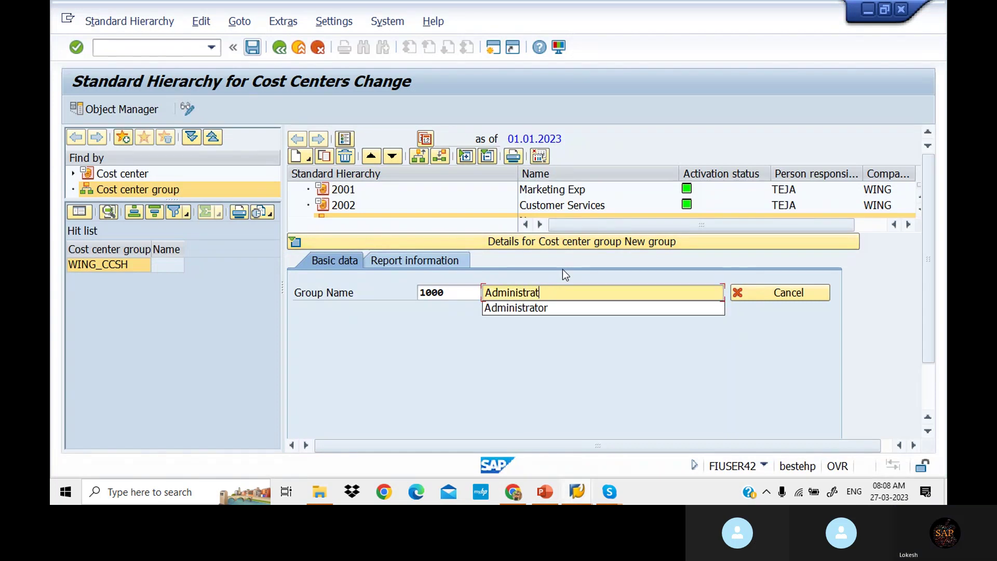
text(IO)
key(BackSpace)
key(BackSpace)
key(BackSpace)
text(ion)
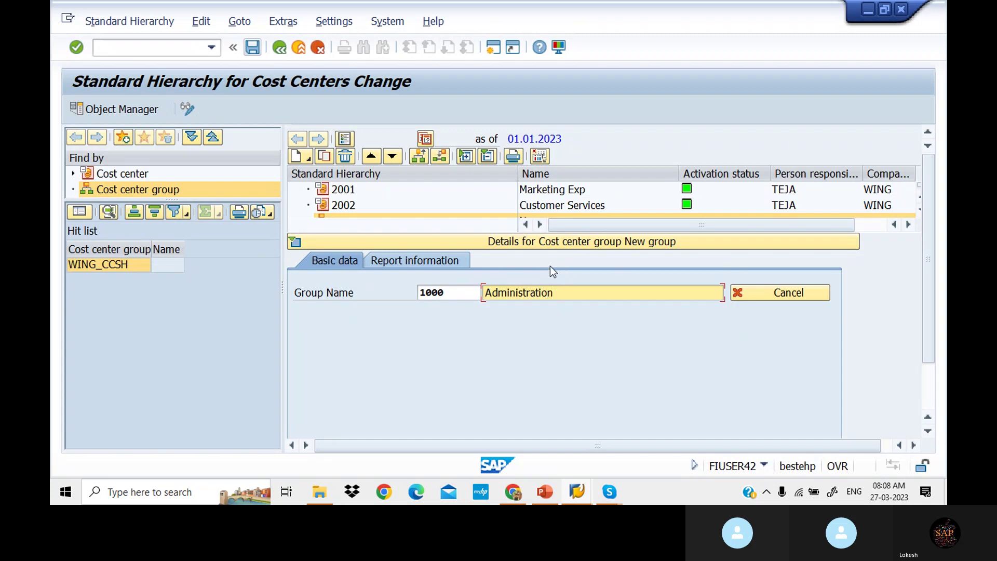
click(252, 52)
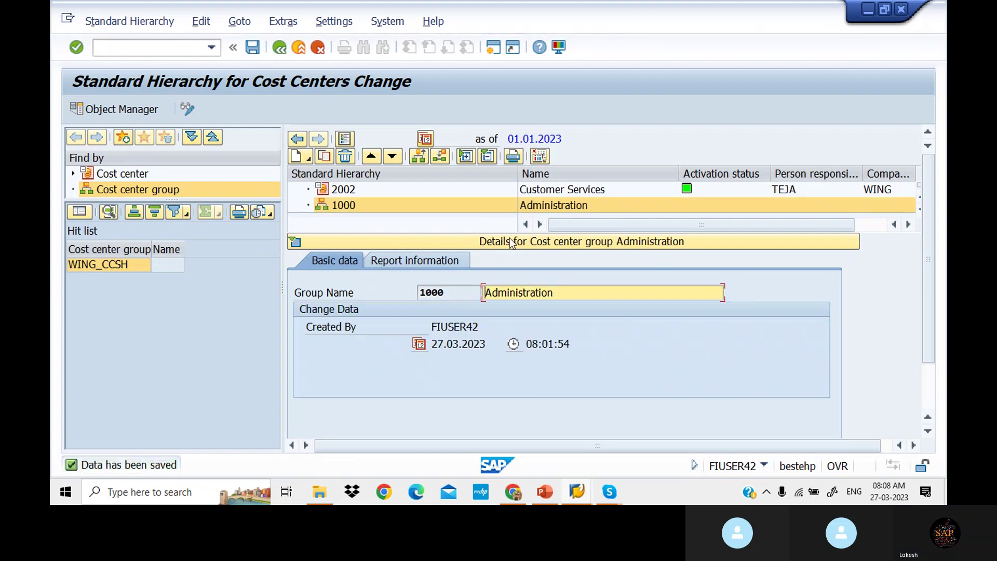
Add a lower-level group with the ID 2000 beneath group 1000 Administration.
click(309, 158)
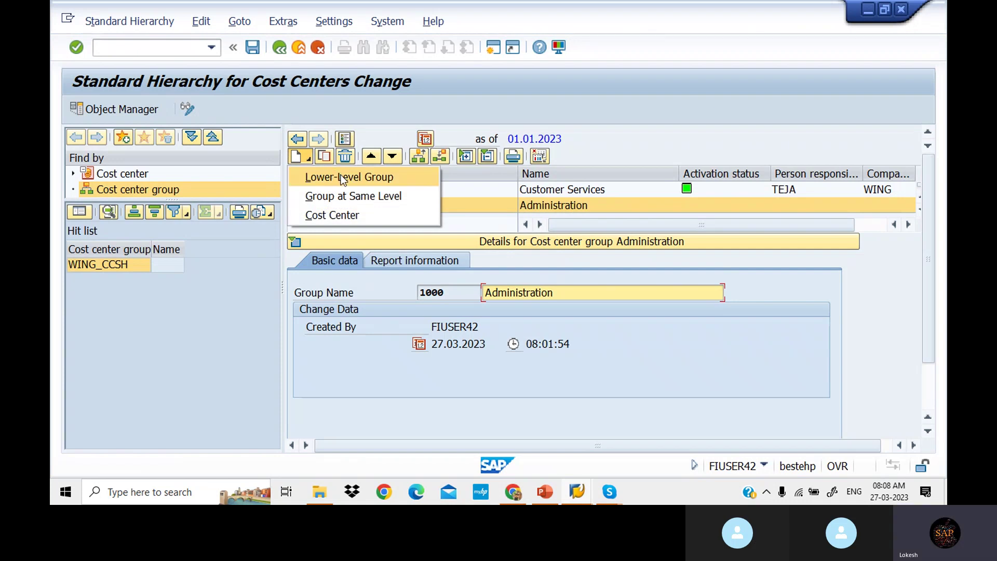
click(343, 177)
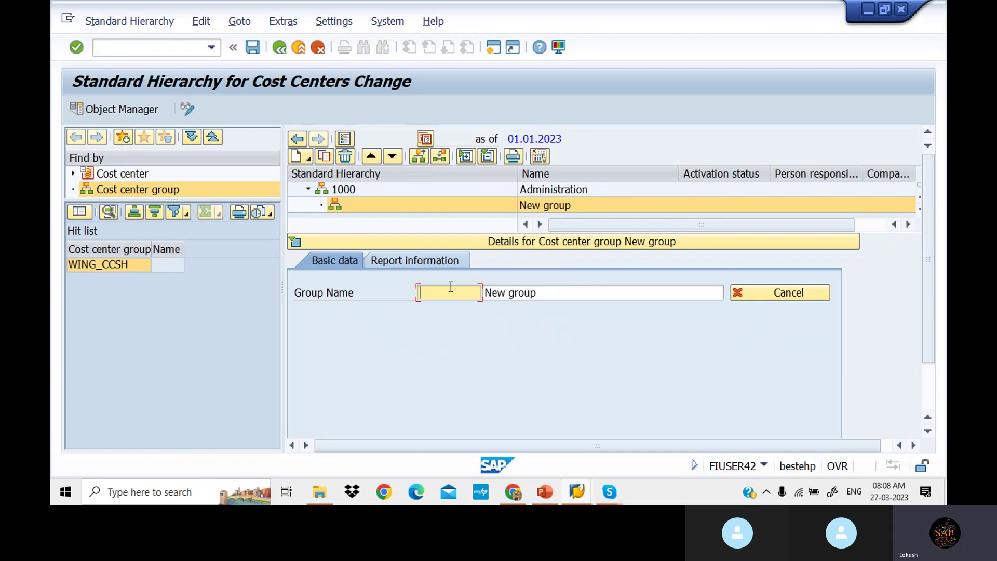
click(450, 287)
key(Down)
key(Down)
key(Tab)
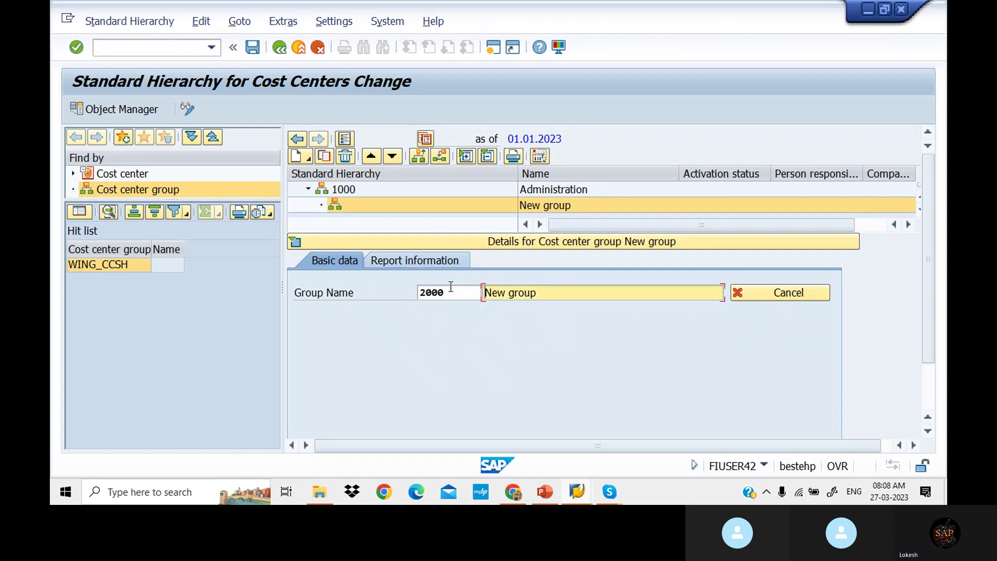
Replace the default description of group 2000 with Sales and save the hierarchy.
click(572, 293)
key(BackSpace)
key(BackSpace)
key(BackSpace)
key(BackSpace)
key(BackSpace)
key(BackSpace)
key(BackSpace)
key(BackSpace)
key(BackSpace)
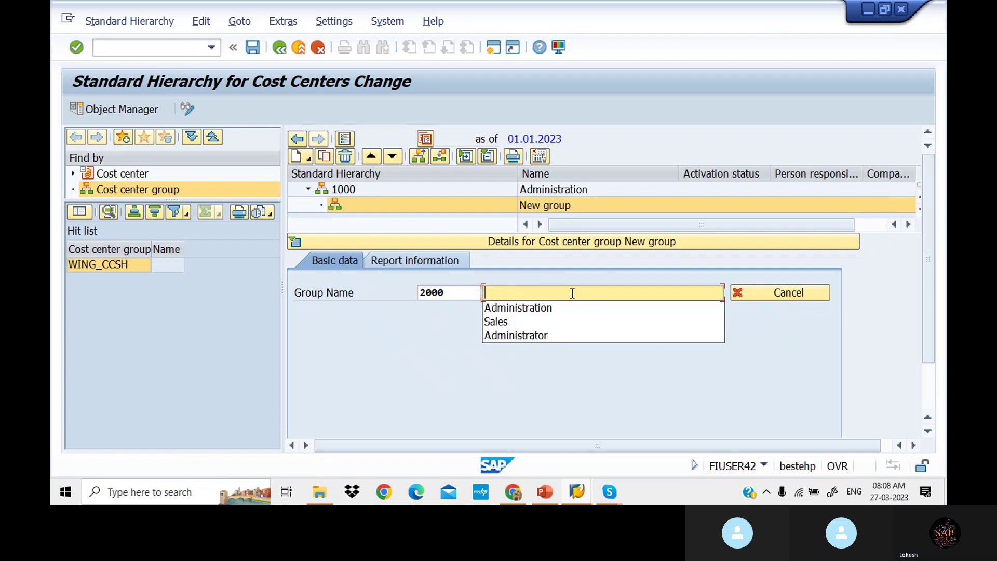
key(Down)
key(Down)
key(Return)
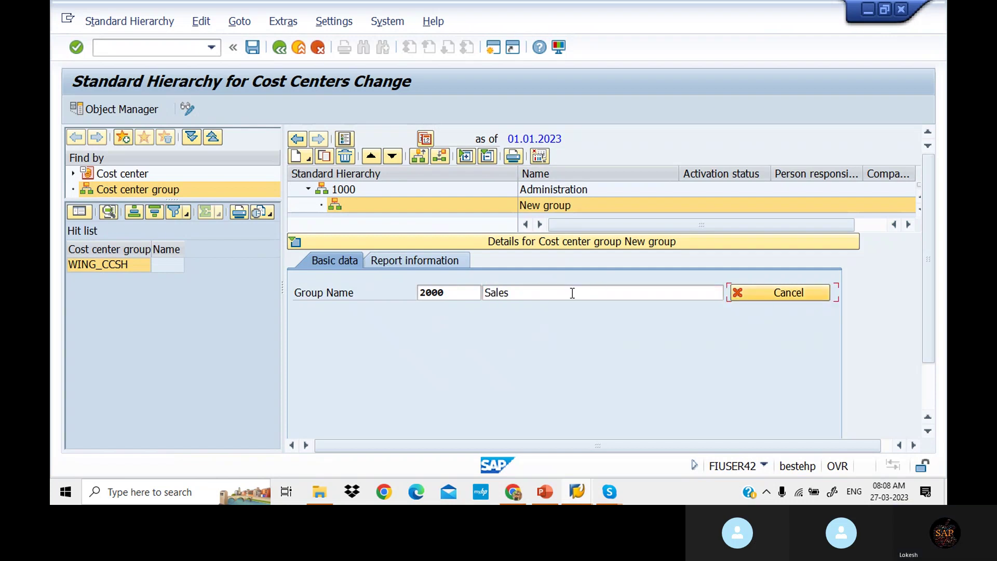
click(253, 48)
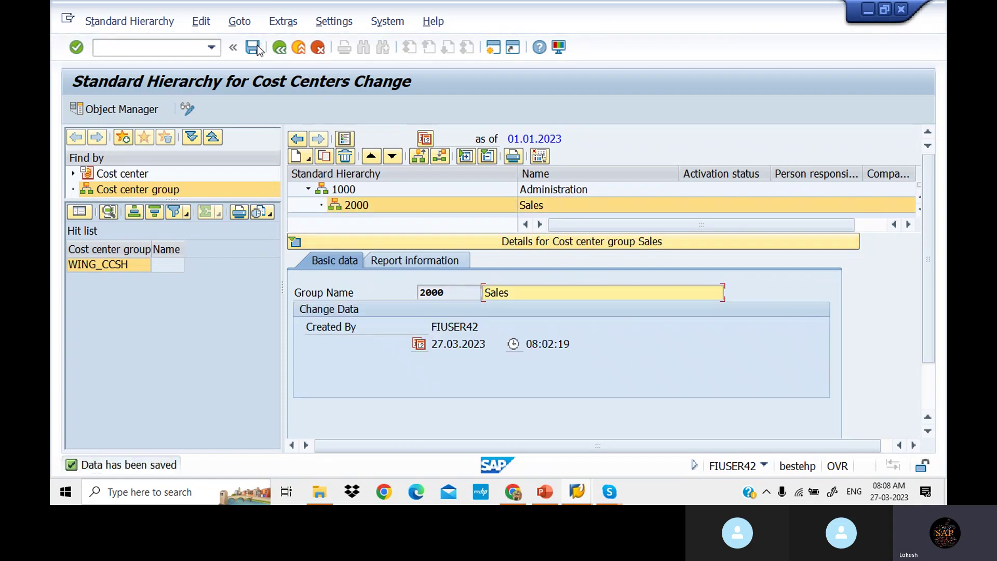
Collapse the group details and move cost centers 1001 Collection Exp and 1002 Office exp into group 1000 Administration.
click(300, 246)
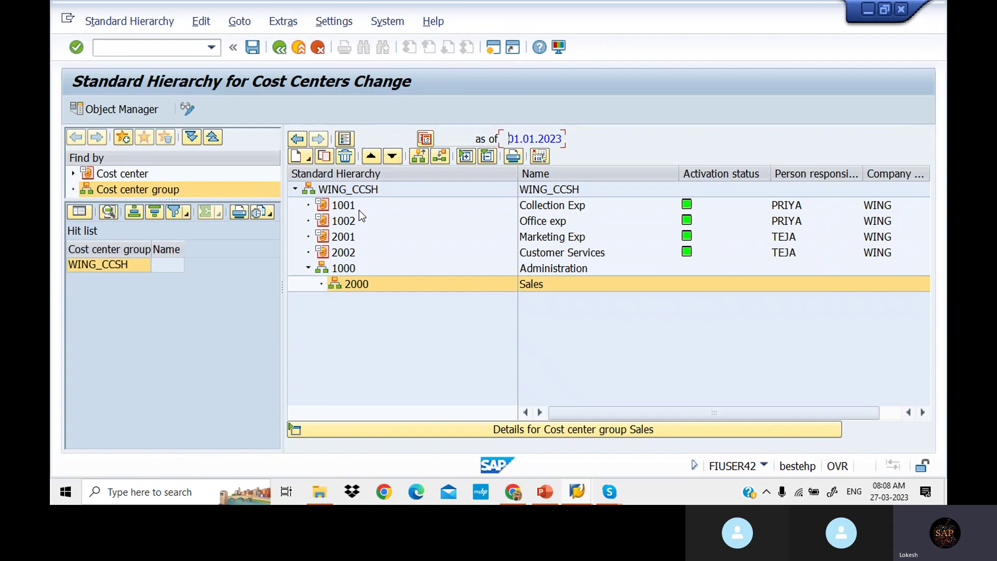
click(325, 206)
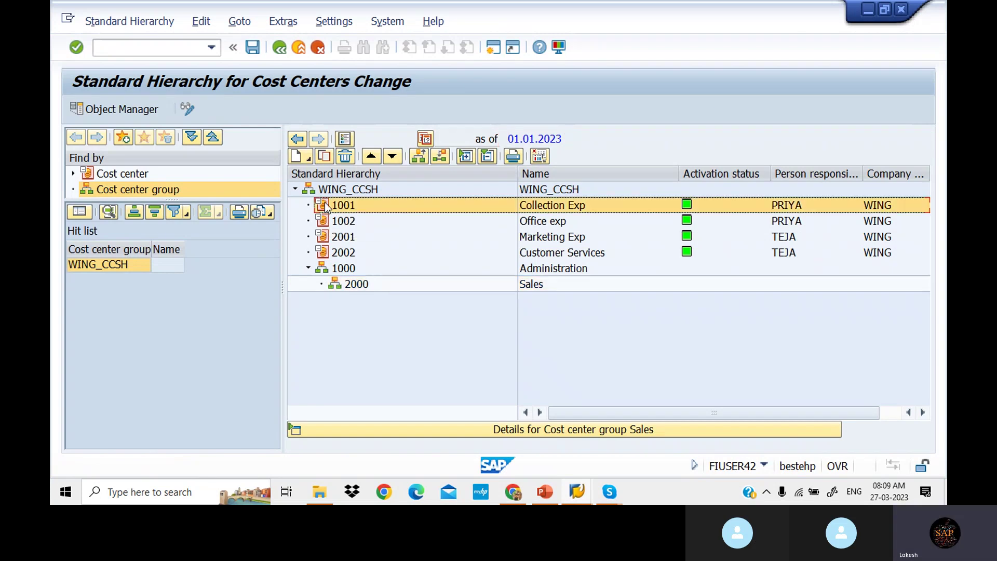
click(339, 268)
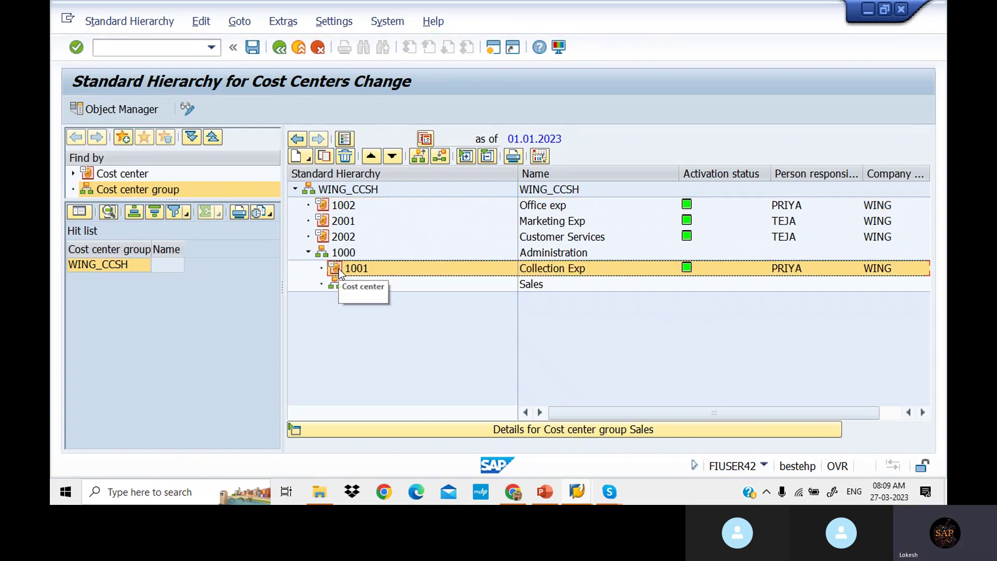
click(352, 208)
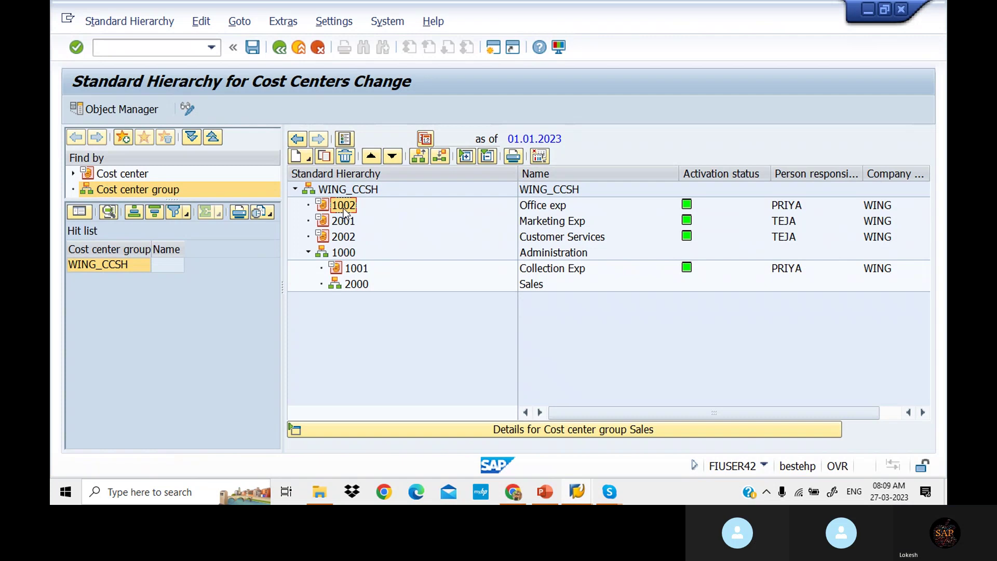
drag(344, 207, 354, 272)
drag(324, 207, 320, 258)
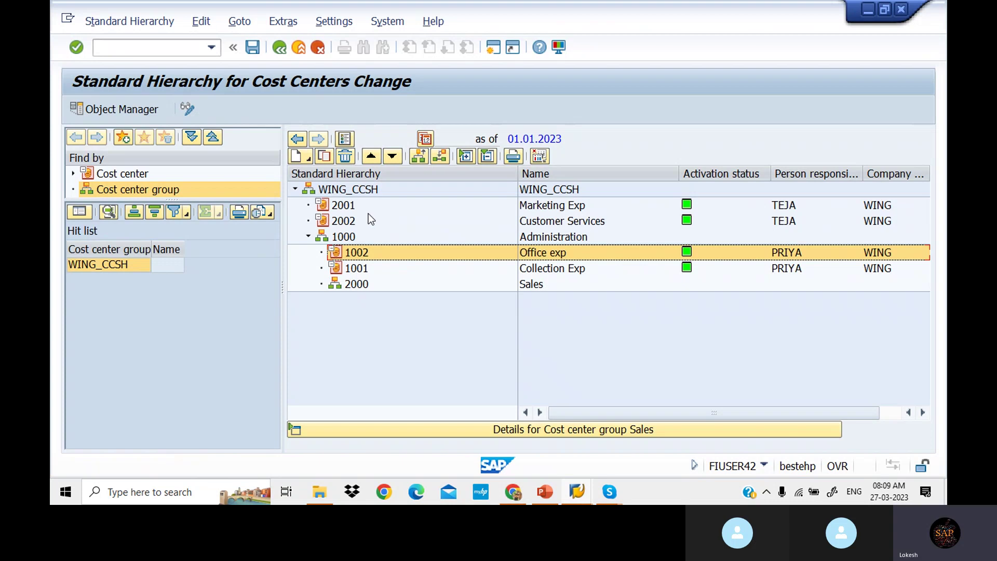
Move cost centers 2001 Marketing Exp and 2002 Customer Services into group 2000 Sales and save the hierarchy.
click(354, 206)
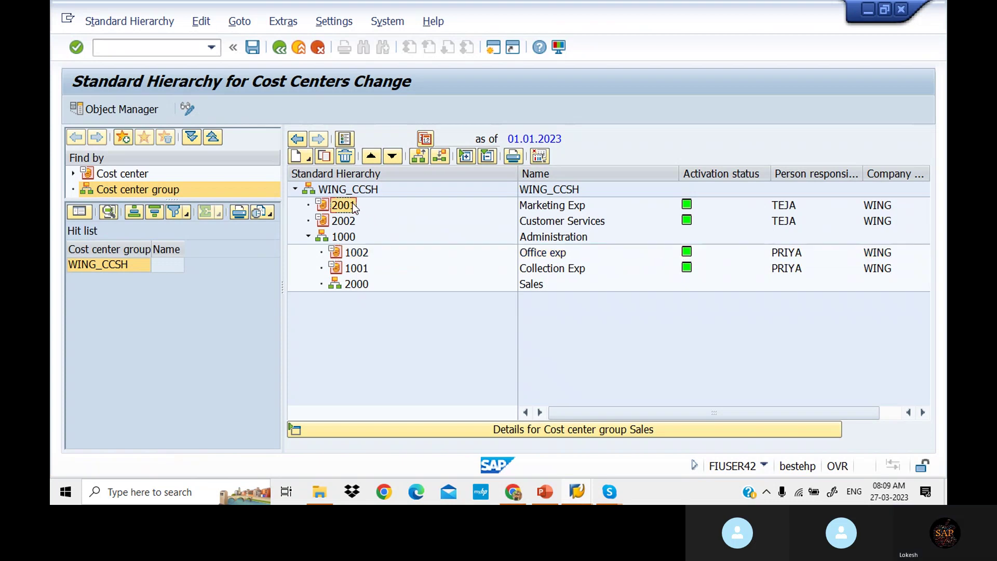
drag(353, 206, 331, 284)
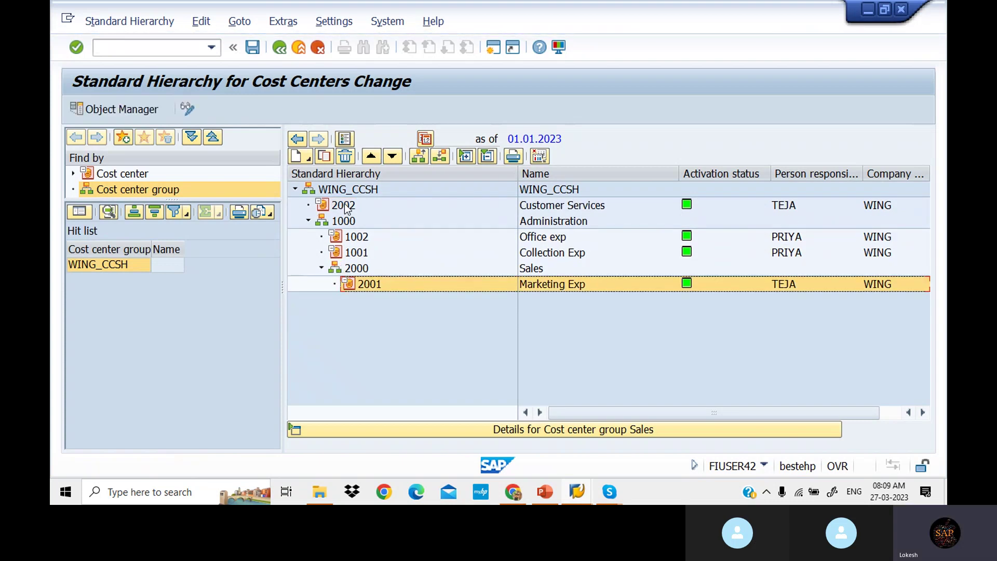
click(344, 207)
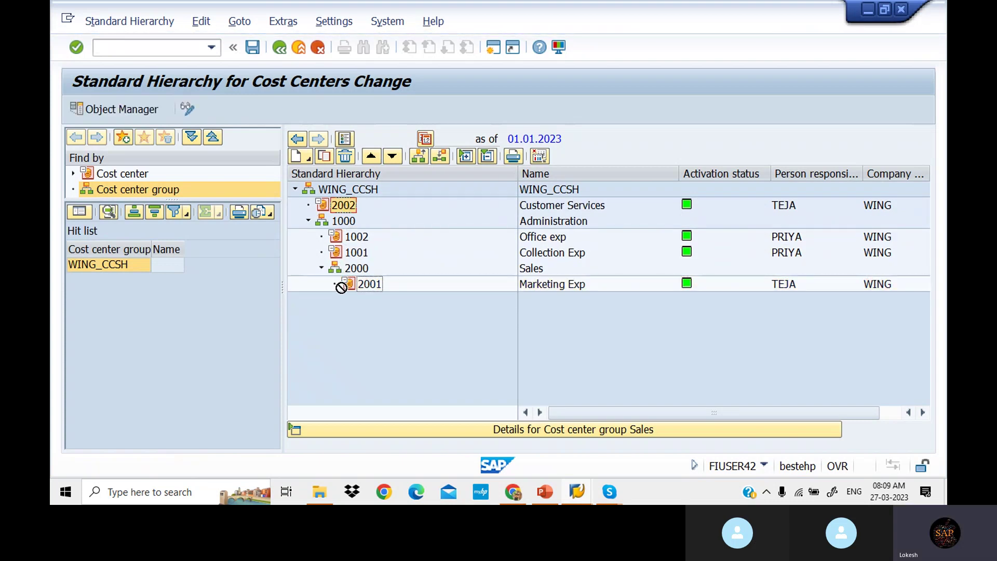
drag(340, 207, 333, 270)
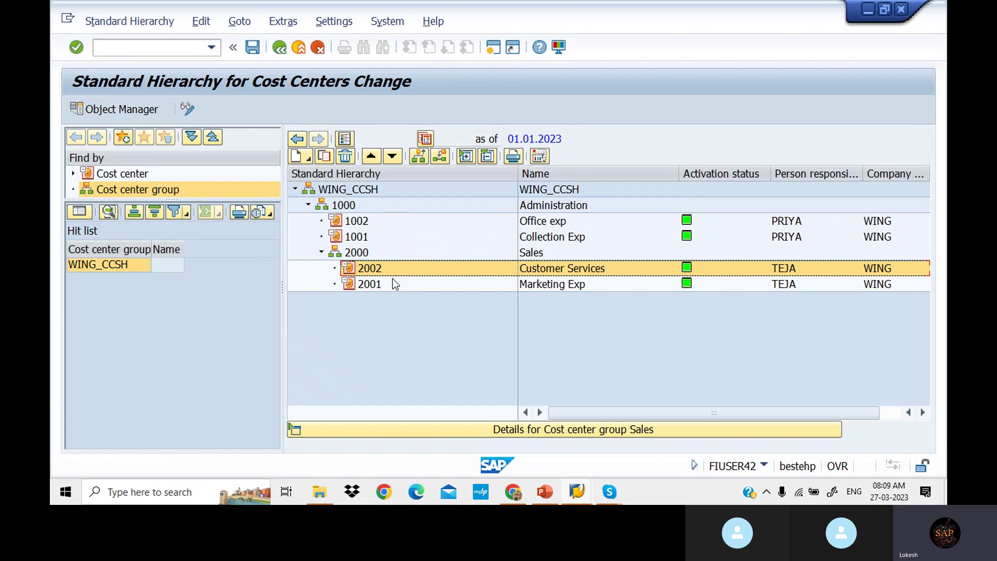
click(138, 47)
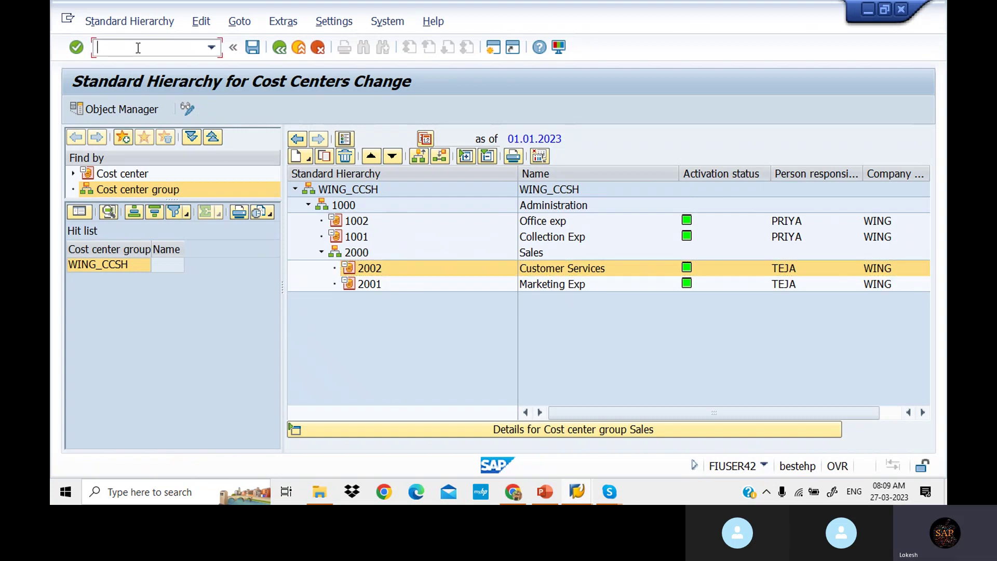
click(252, 49)
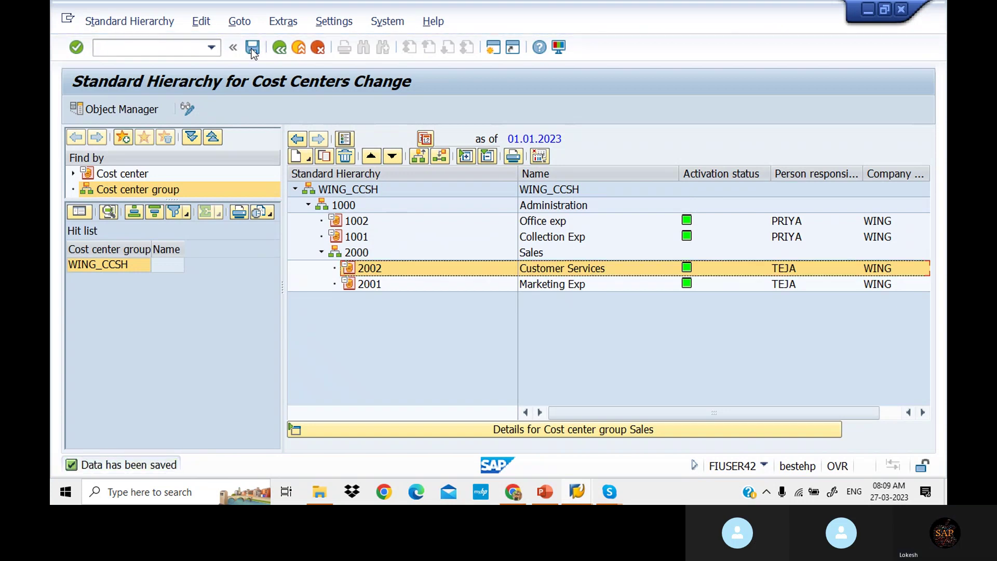
Check the Configuration Steps slide in PowerPoint, return to SAP and open transaction FB50 for G/L document entry.
click(154, 48)
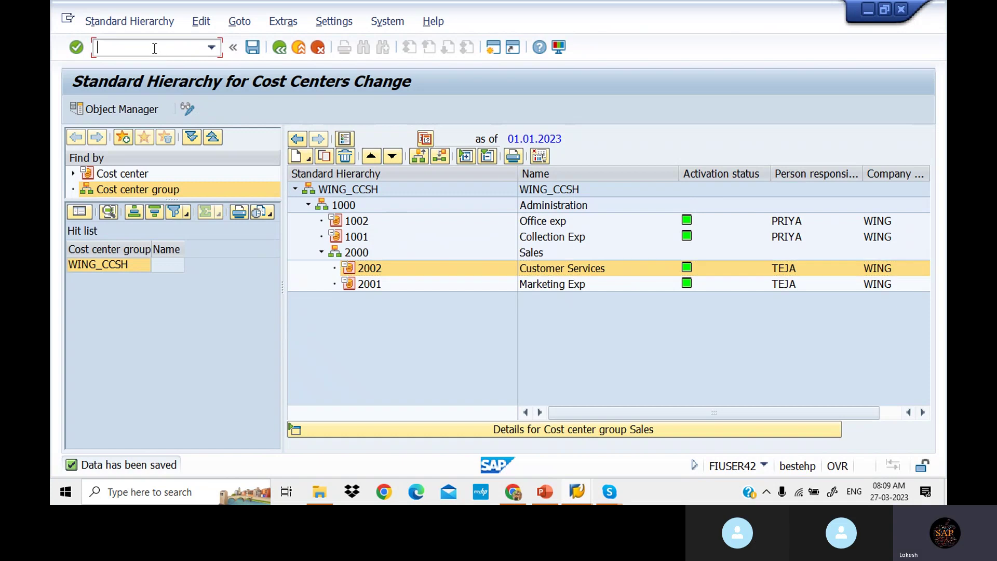
text(/n)
key(alt+Tab)
key(Up)
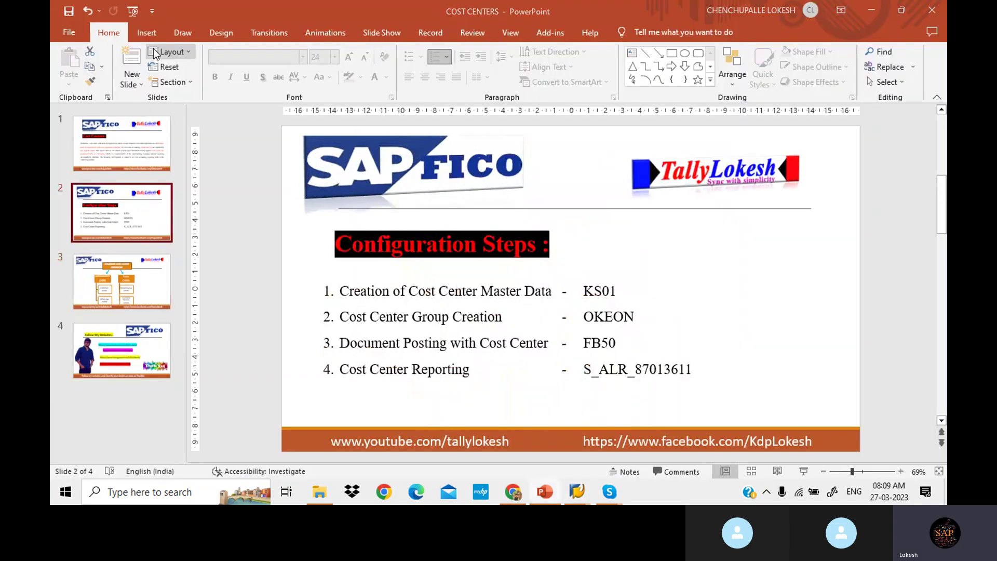
key(alt+Tab)
key(BackSpace)
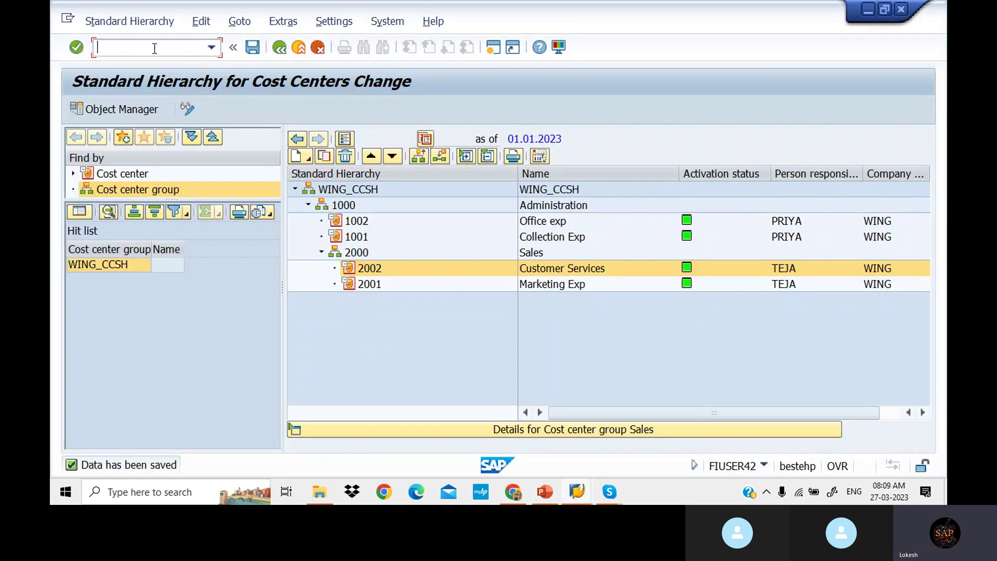
text(/NFB)
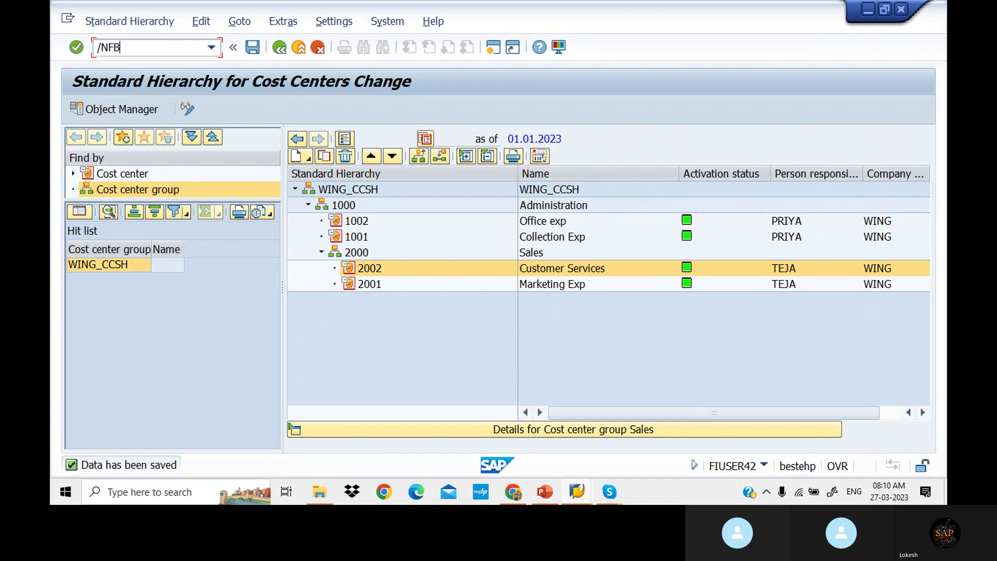
text(50)
key(Return)
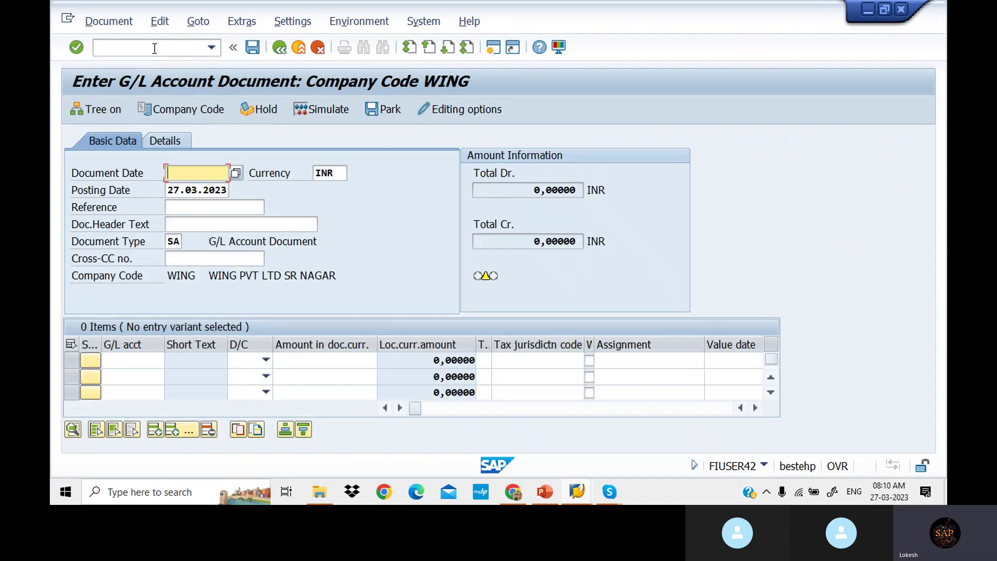
Set the document date to 27.03.2023 and the reference to GL-06 in the document header.
click(235, 172)
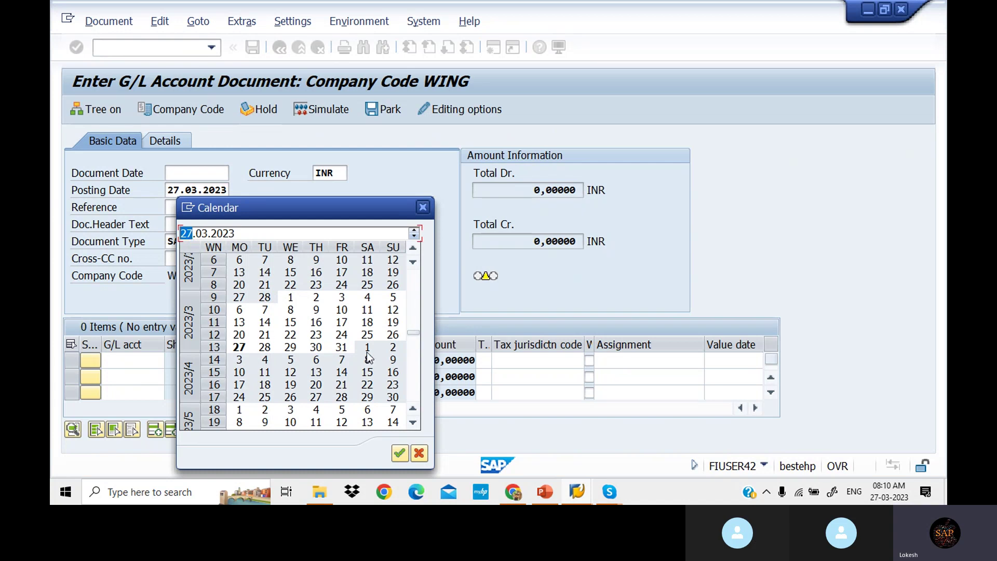
click(399, 453)
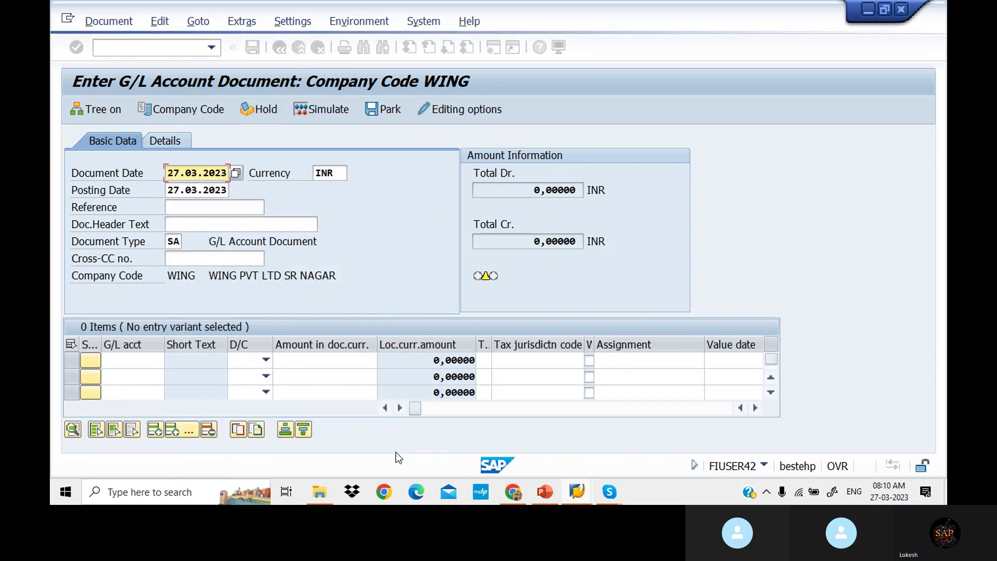
key(Tab)
key(Tab)
key(Tab)
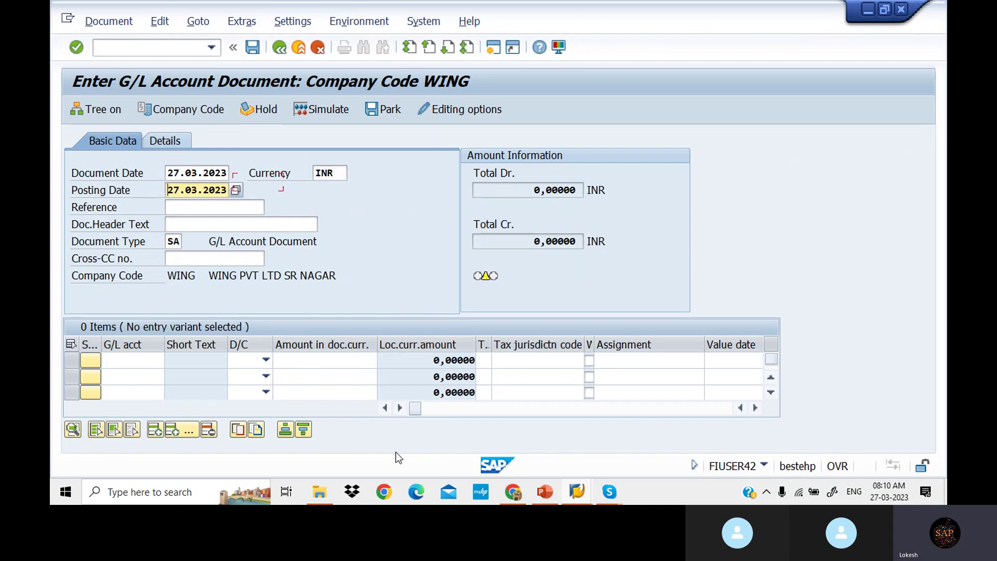
key(Down)
key(Down)
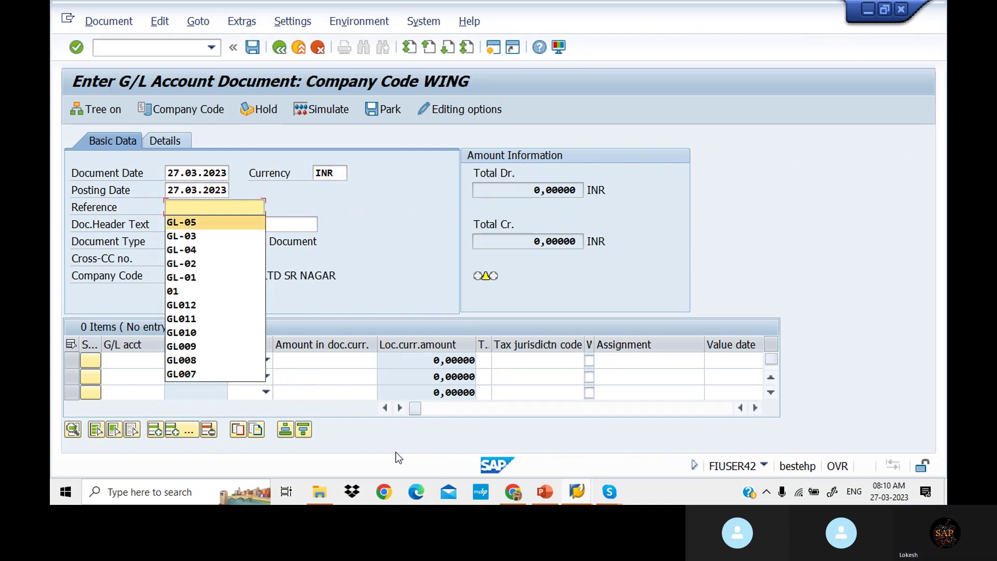
key(Tab)
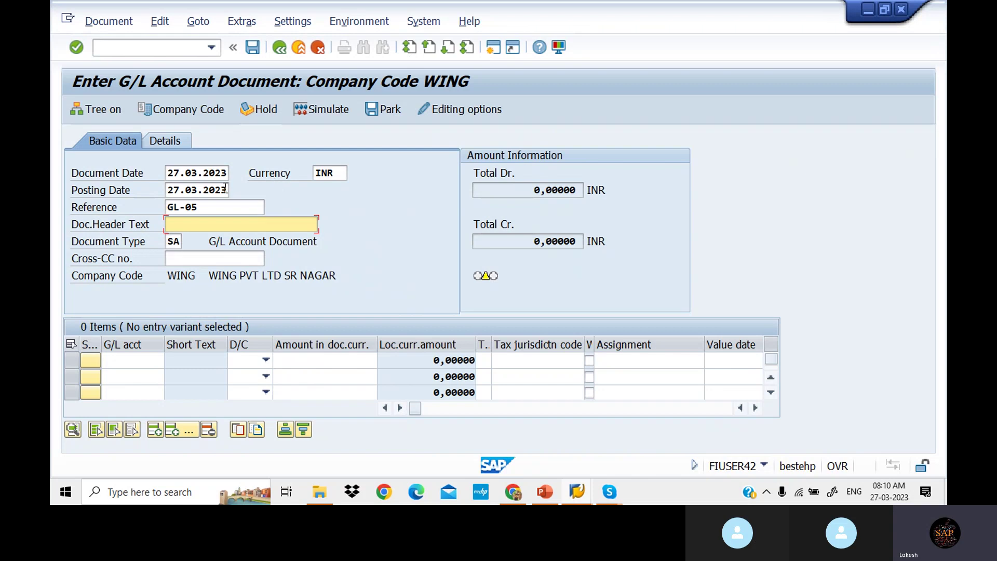
click(224, 208)
key(BackSpace)
text(6)
key(Tab)
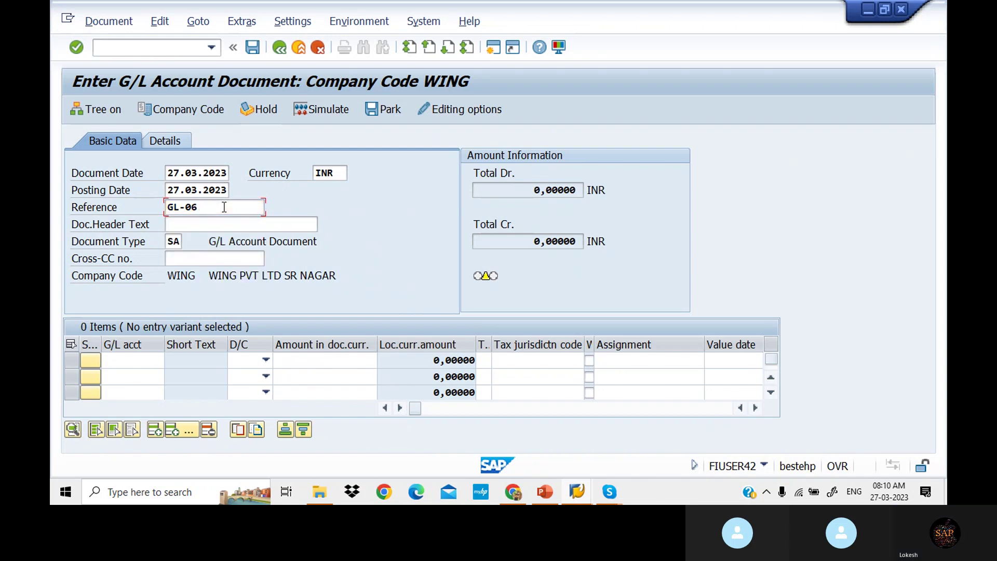
Set the document header text to SALARIES A/C and go to the first line item's G/L account.
key(Down)
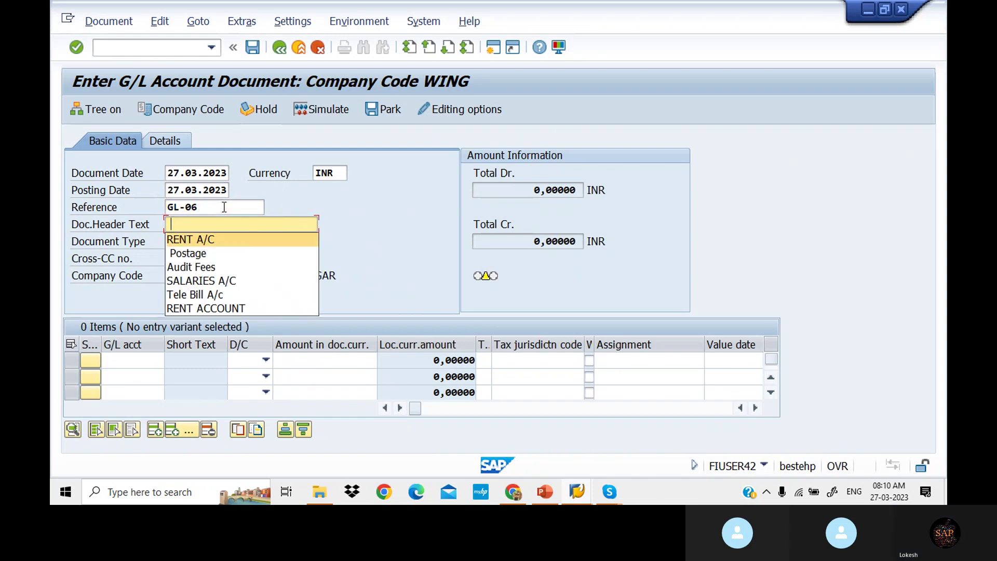
key(Down)
key(Down)
key(Down)
key(Return)
key(Tab)
key(Tab)
key(Tab)
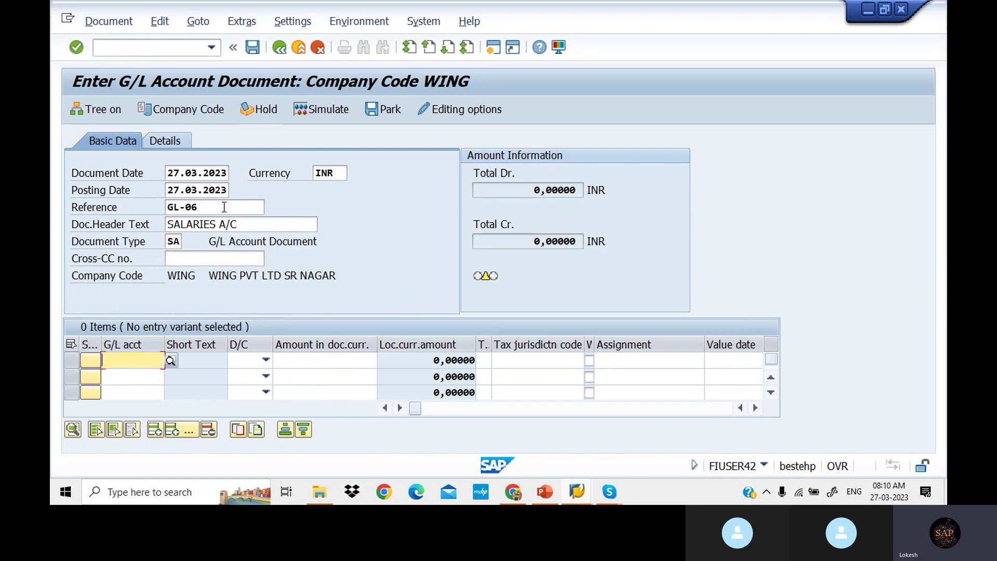
Look up the chart of accounts WIN1 by description and assign Salaries A/c to the first line item.
click(169, 361)
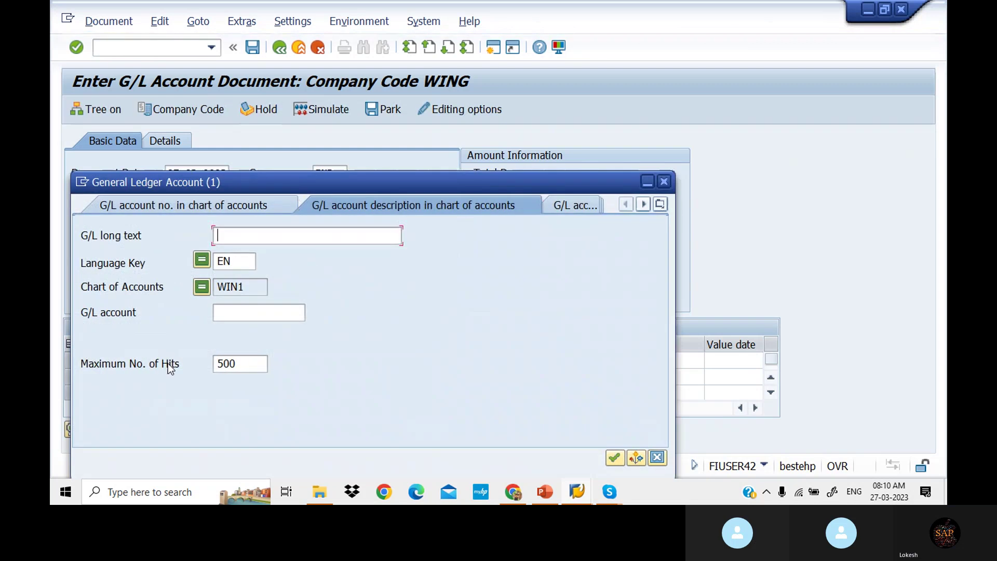
key(Return)
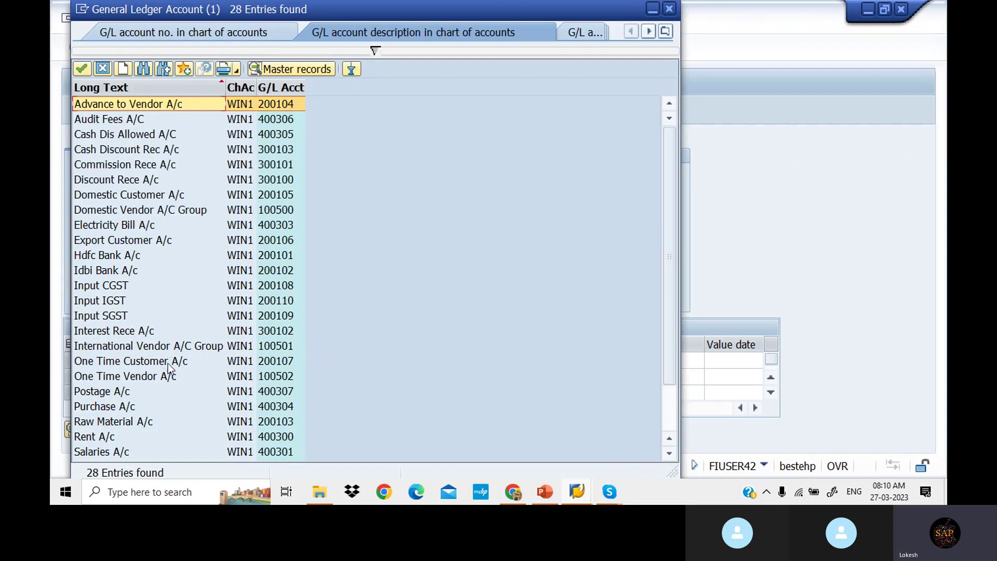
key(Down)
key(Down)
key(Down)
key(Down)
key(Down)
key(Down)
key(Down)
key(Down)
key(Down)
key(Down)
key(Down)
key(Down)
key(Down)
key(Down)
key(Down)
key(Down)
key(Down)
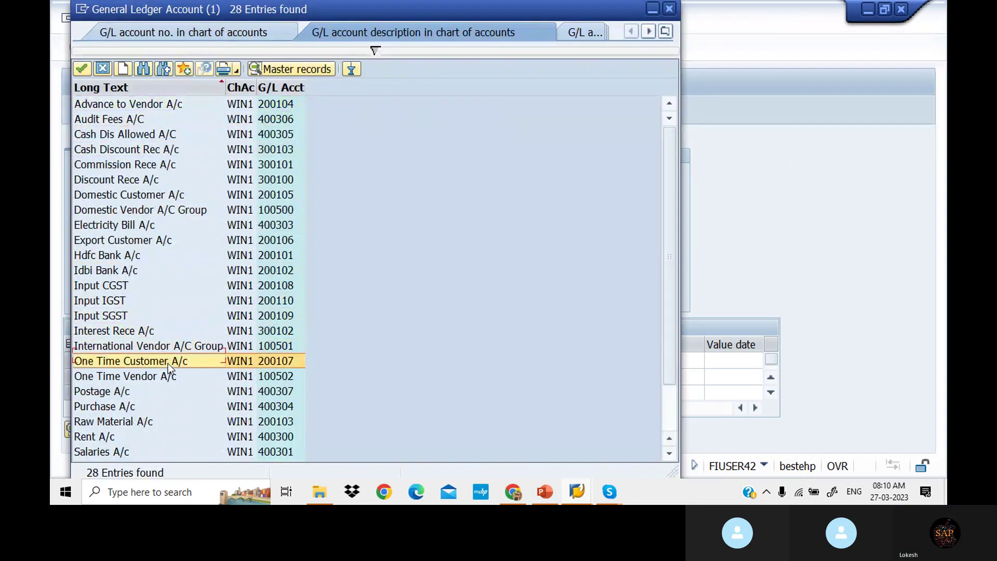
key(Down)
key(Down)
key(Down)
key(Down)
key(Down)
key(Down)
key(Return)
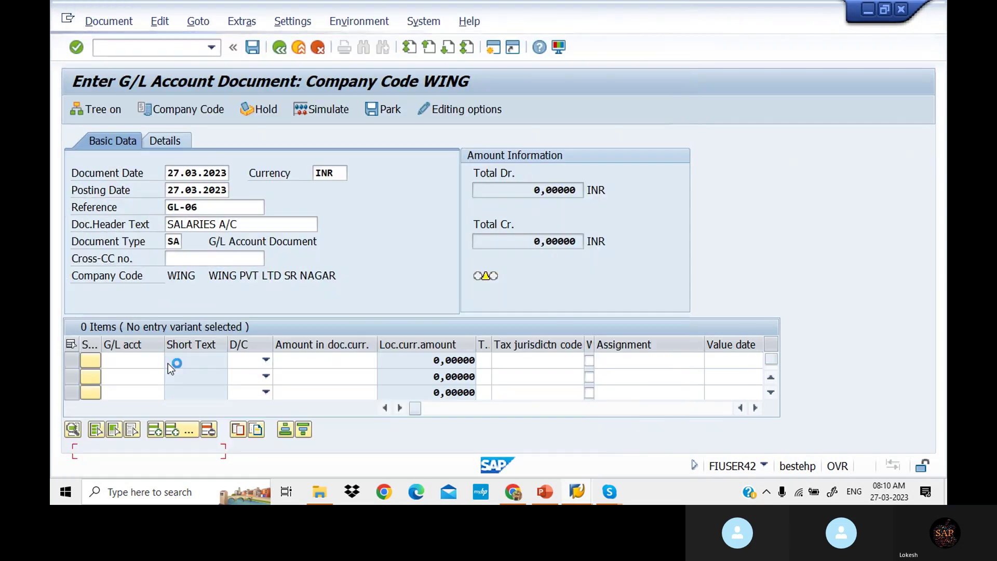
Make the first line item a debit with an amount of 10000.
key(d)
key(Tab)
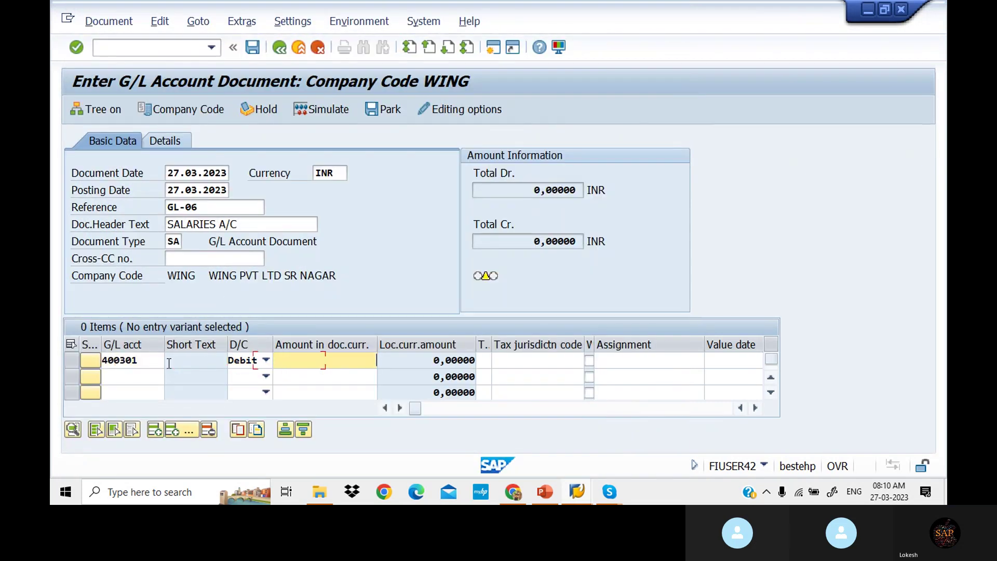
key(Down)
key(Down)
key(Tab)
key(Tab)
key(Tab)
key(Tab)
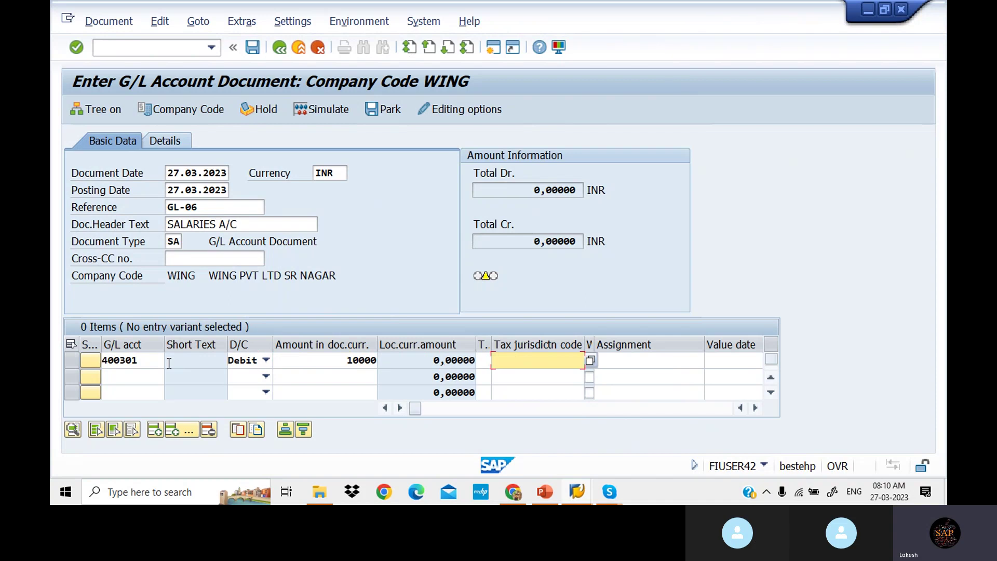
Set the first line item's text to Salaries and go to its cost center.
key(Tab)
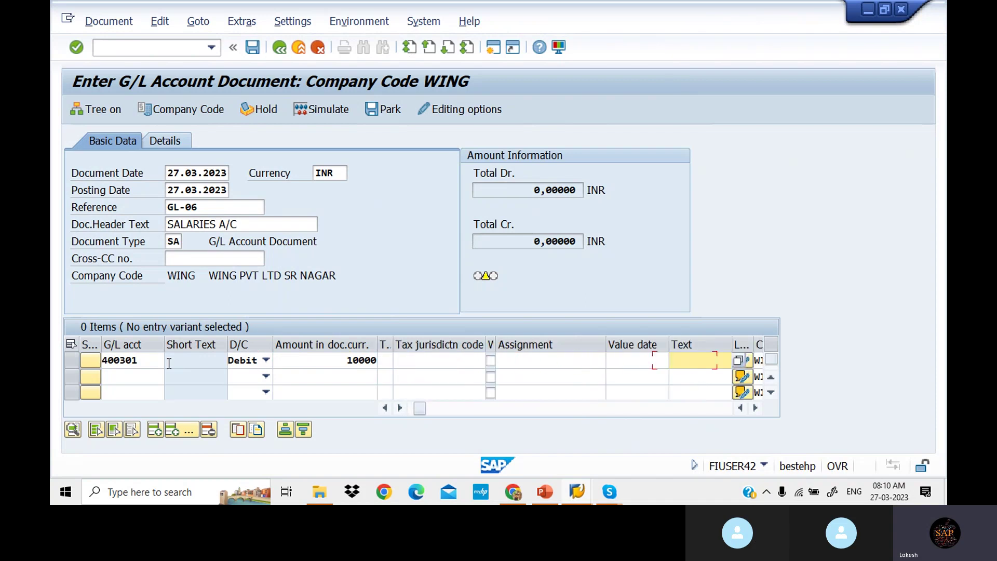
key(Down)
key(Down)
key(Down)
key(Down)
key(Down)
key(Down)
key(Down)
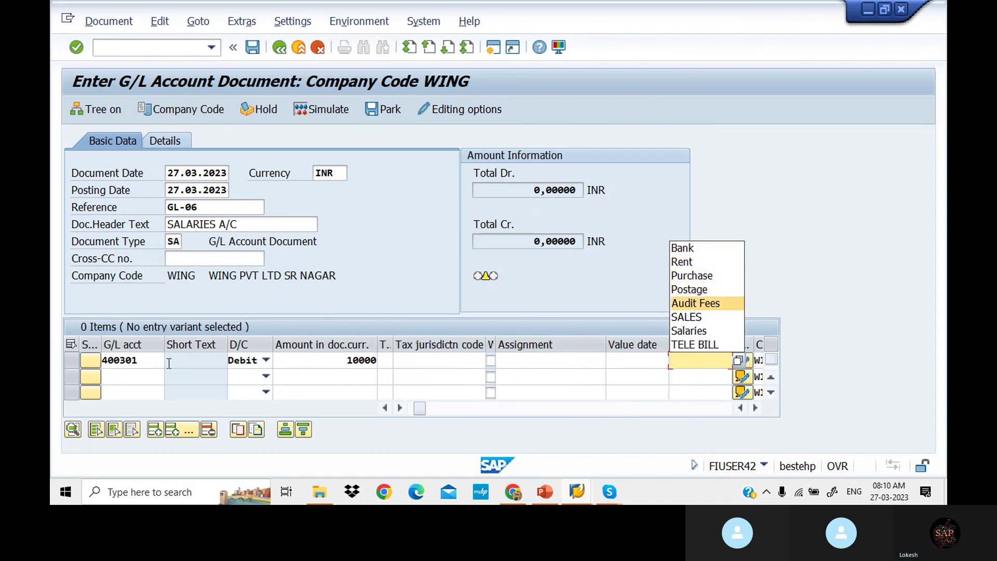
key(Return)
key(Tab)
key(Tab)
key(Tab)
key(Tab)
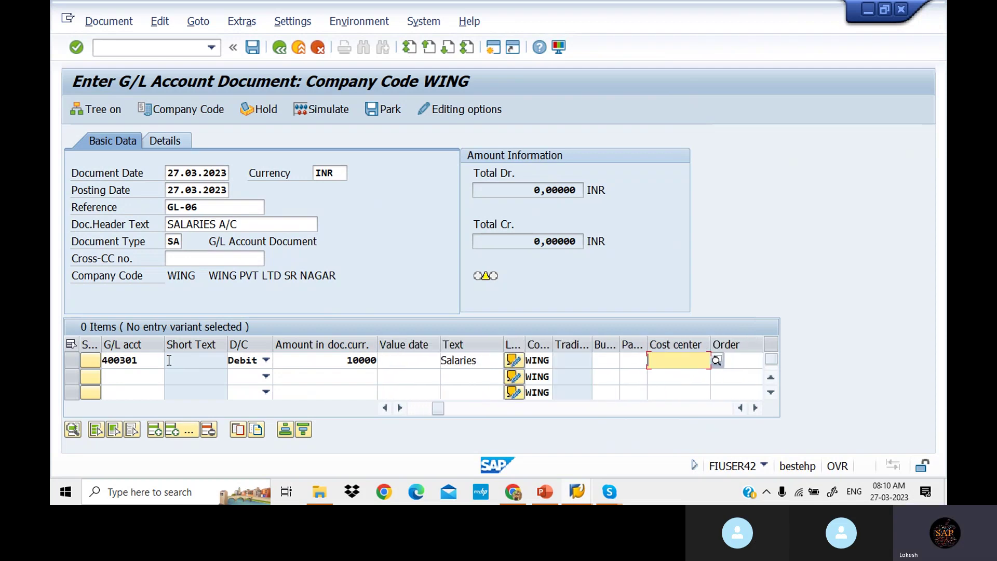
Look up the WING cost centers and assign 1001 Collection Exp to the first line item.
click(717, 361)
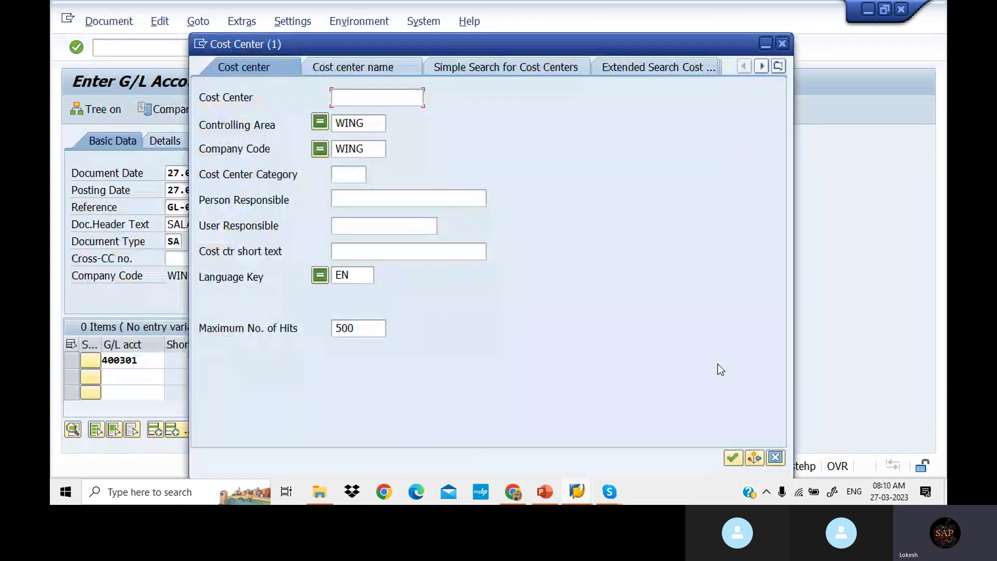
key(Return)
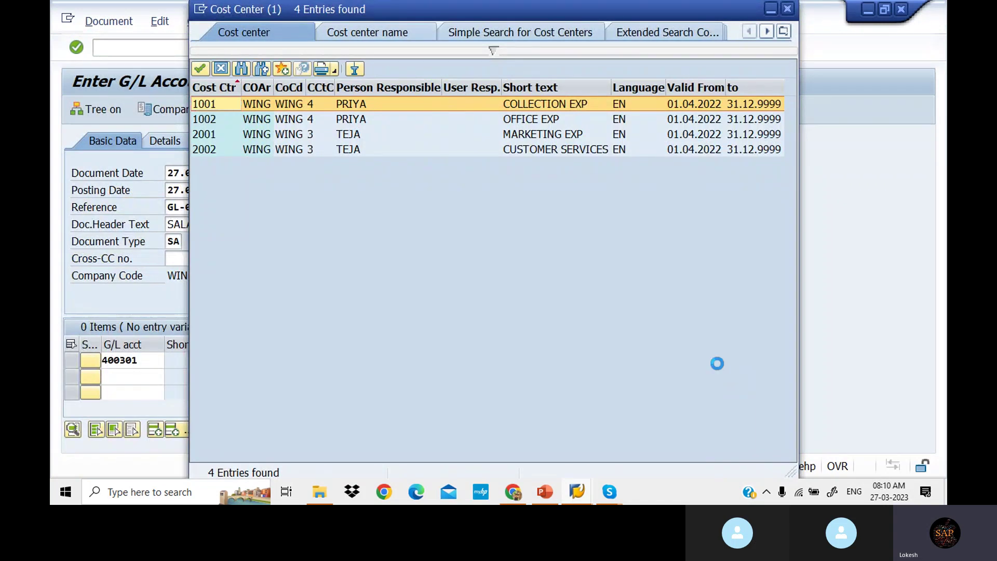
key(Return)
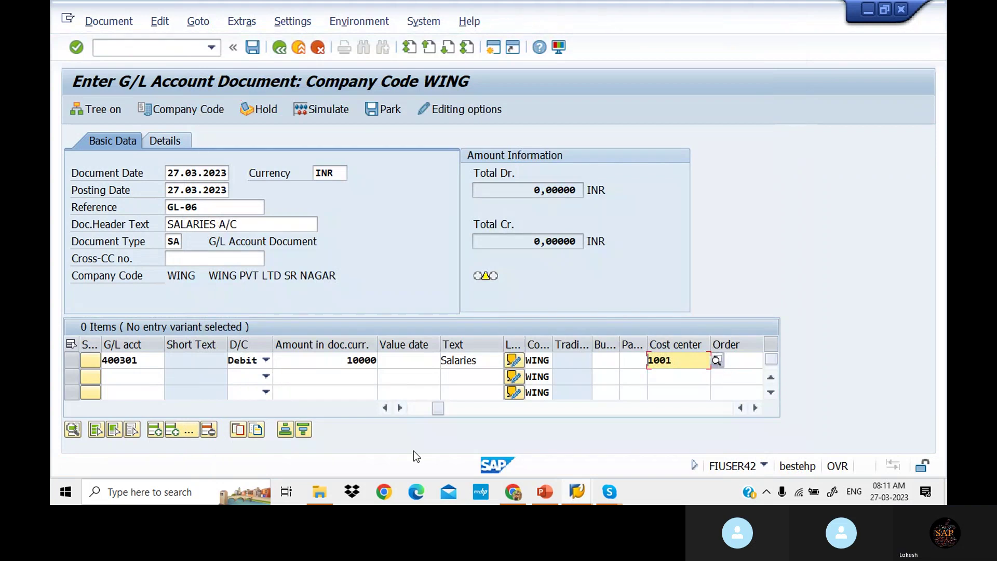
Add a second line item on the same Salaries G/L account as a debit of 10000.
click(148, 380)
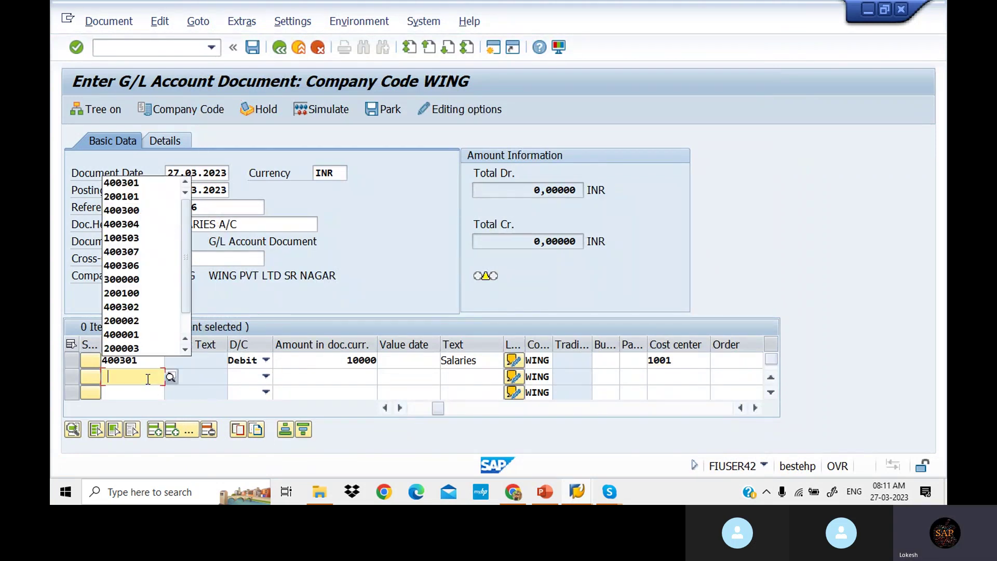
key(Down)
key(Tab)
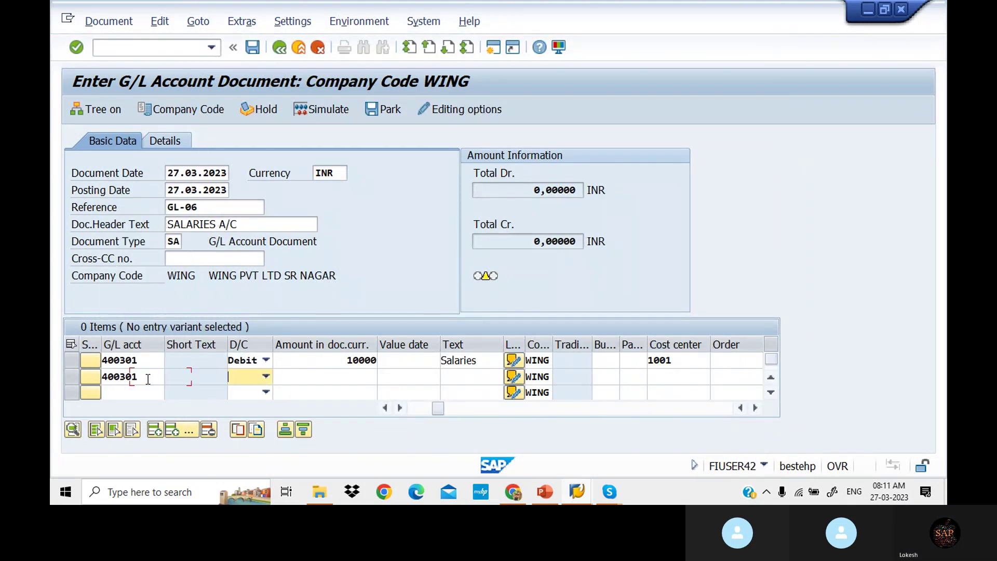
key(Down)
key(Tab)
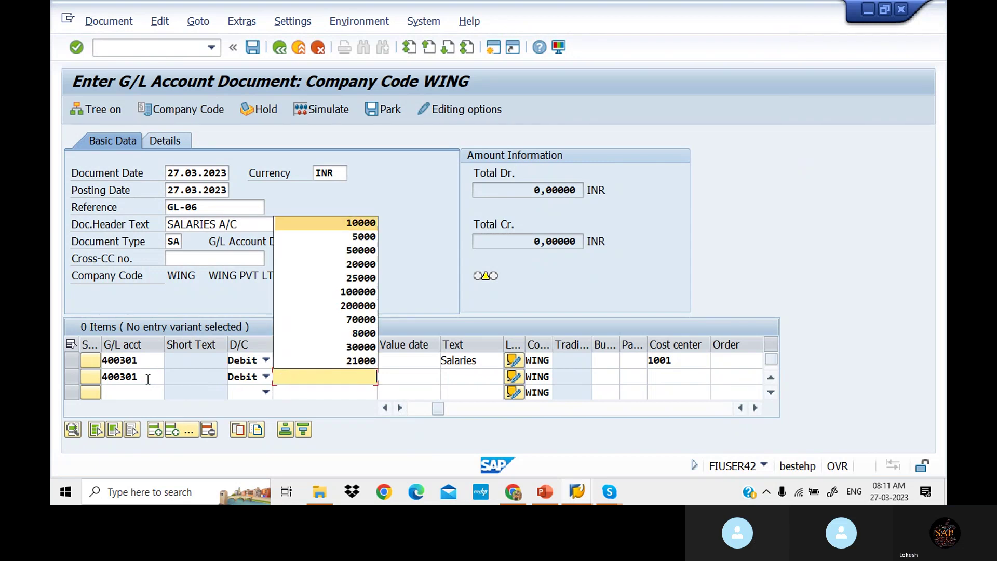
key(Down)
key(Tab)
key(Tab)
key(Tab)
key(Tab)
key(Tab)
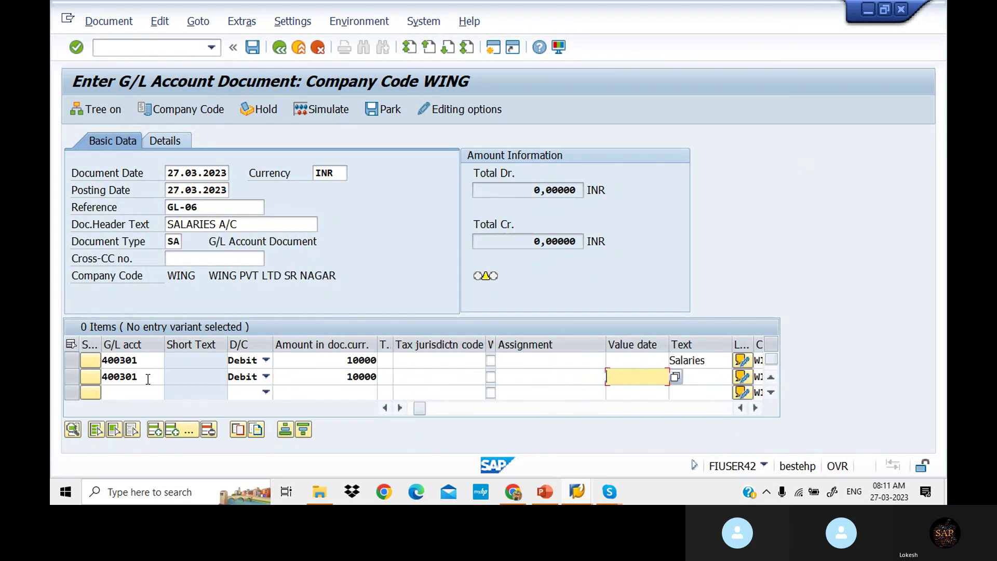
Set the second line item's text to Salaries.
key(Down)
key(Down)
key(Down)
key(Down)
key(Down)
key(Down)
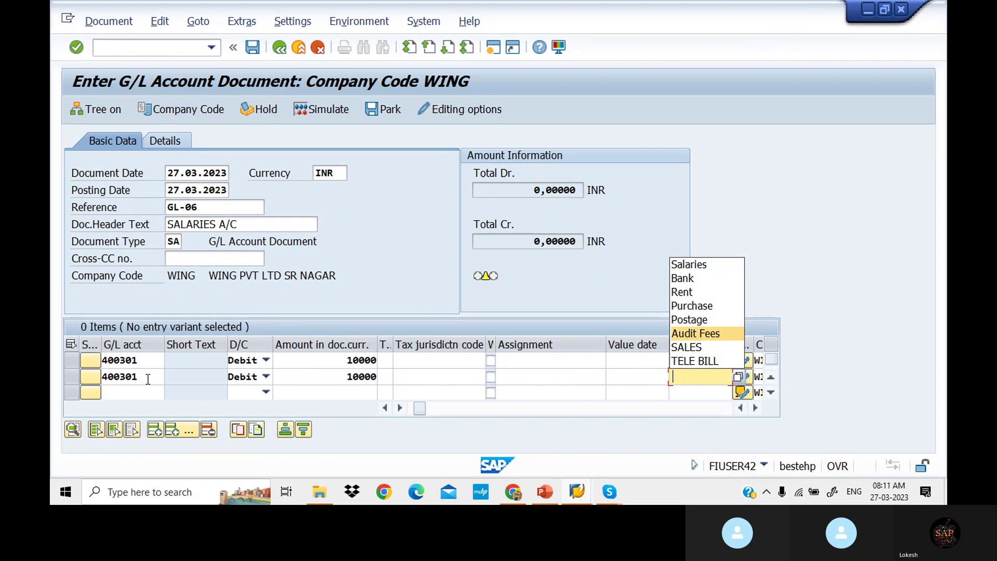
key(Up)
key(Up)
key(Up)
key(Up)
key(Up)
key(Tab)
key(Tab)
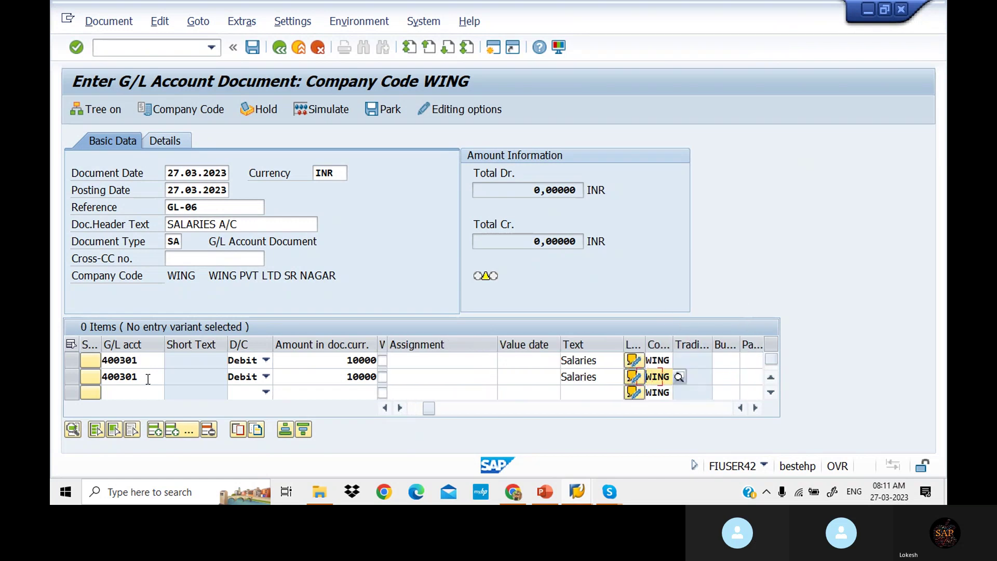
Look up the WING cost centers and assign 1002 Office Exp to the second line item.
key(Tab)
key(Tab)
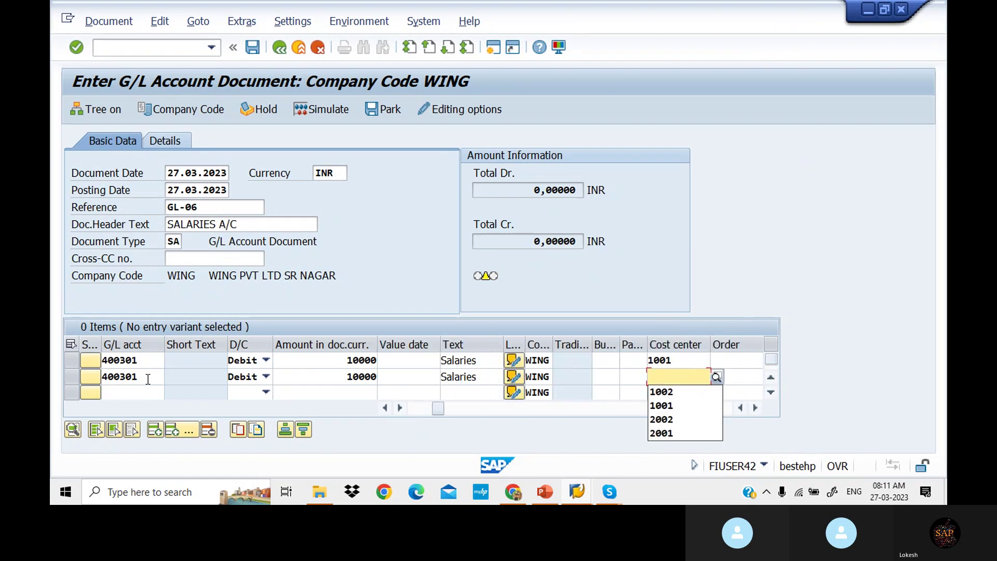
click(718, 377)
key(F4)
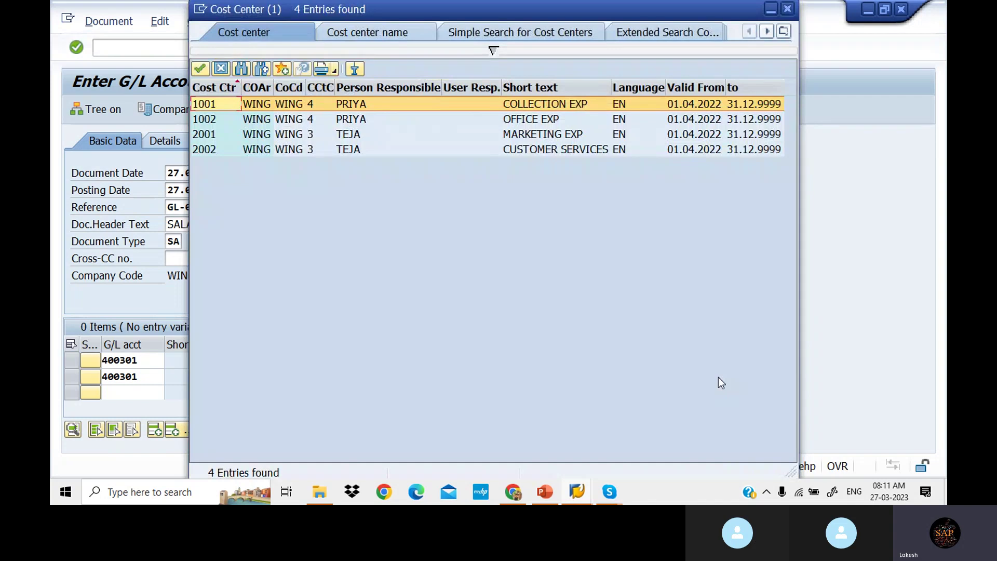
key(Down)
key(Return)
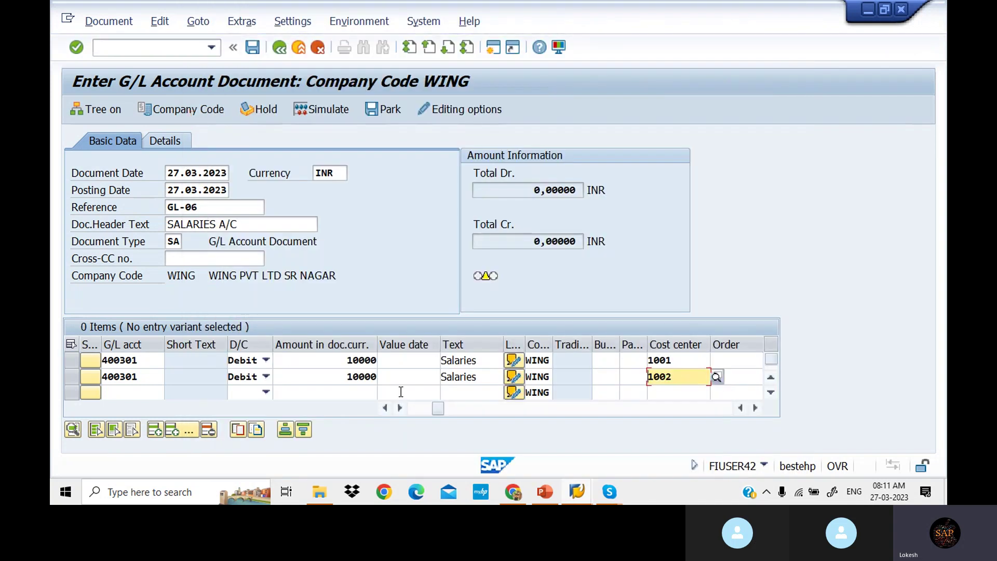
Look up the G/L accounts and enter Hdfc Bank A/c 200101 as the third line item's account.
click(138, 399)
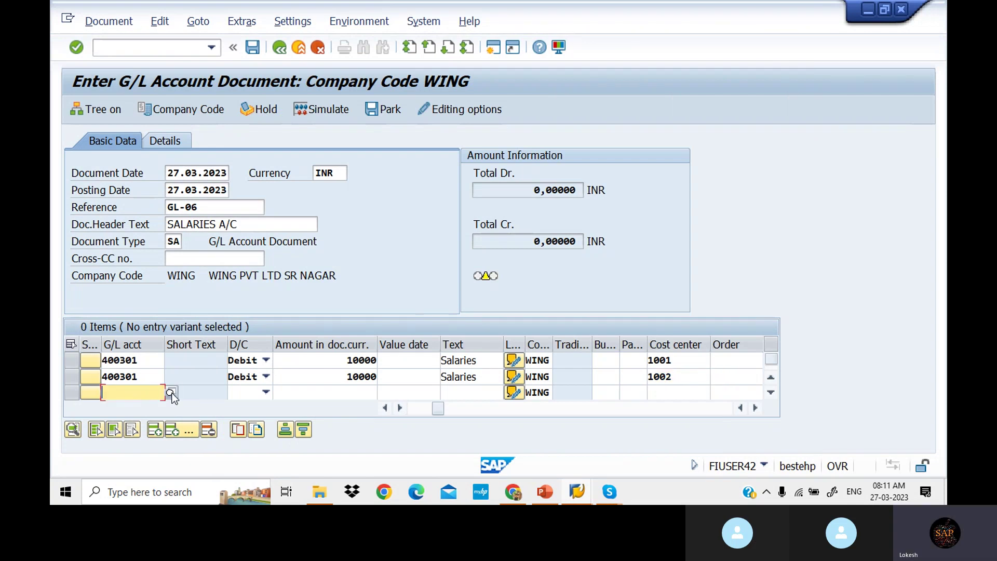
click(177, 393)
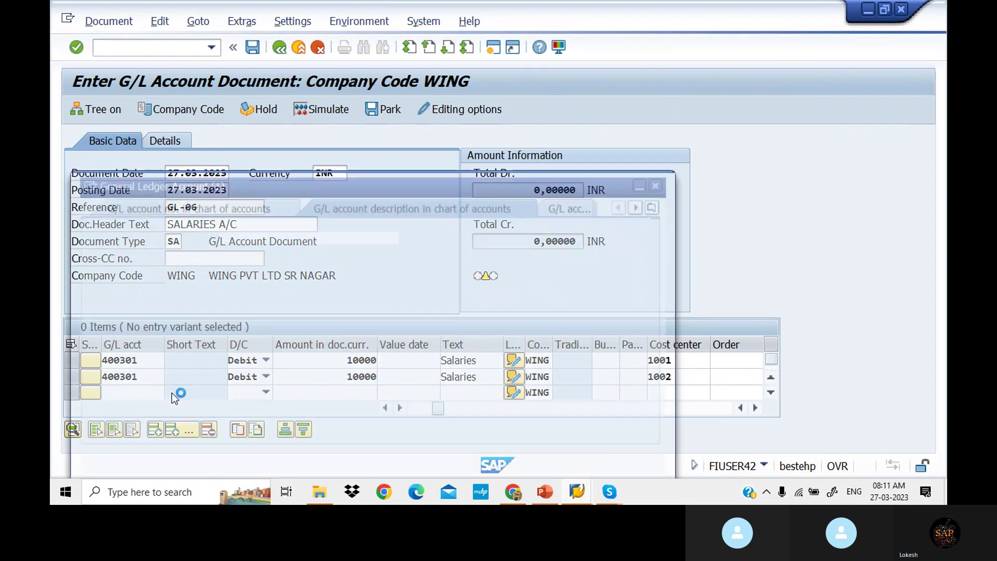
key(Return)
key(Down)
key(Down)
key(Down)
key(Down)
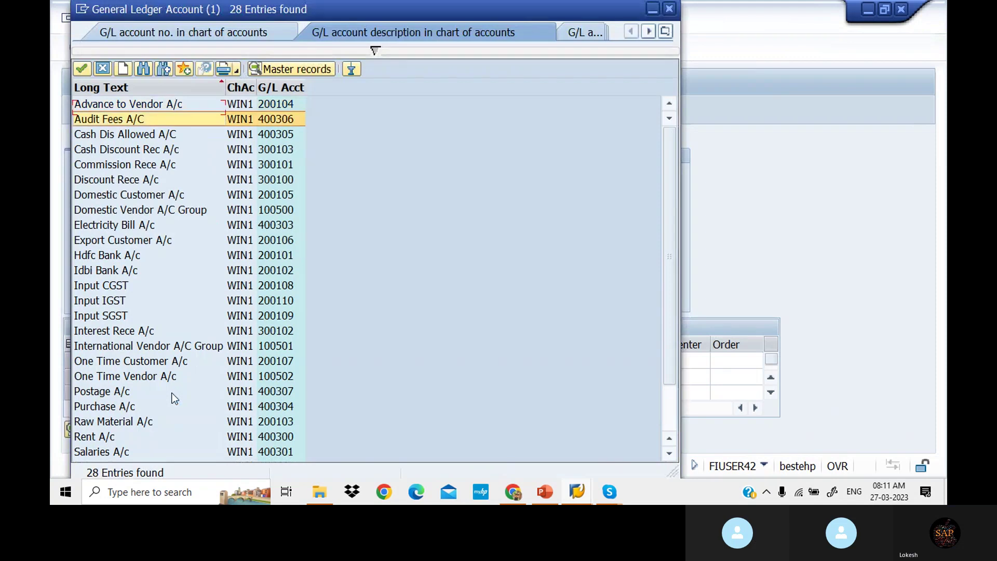
key(Down)
key(Down)
key(Down)
key(Down)
key(Down)
key(Down)
key(Down)
key(Down)
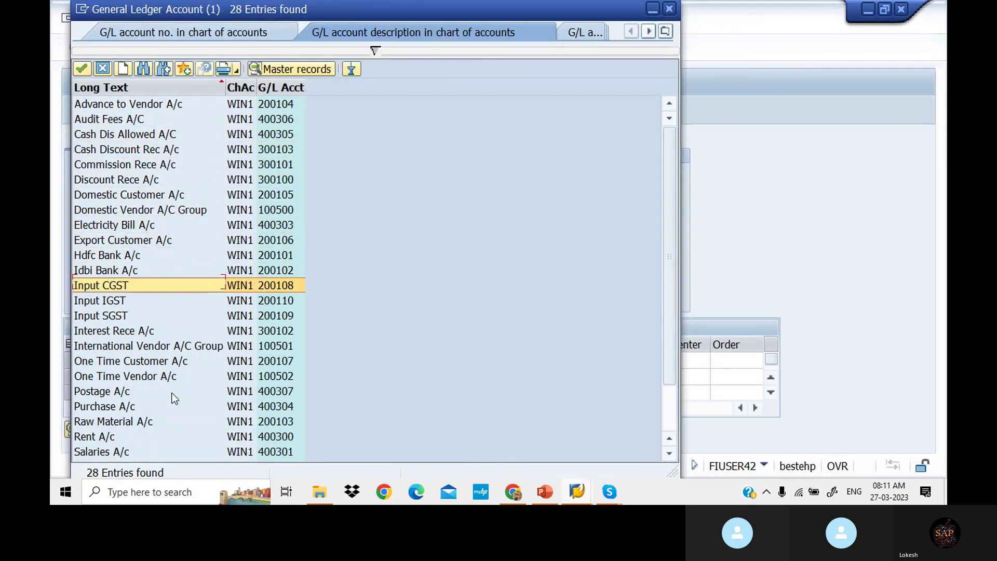
key(Up)
key(Up)
key(Return)
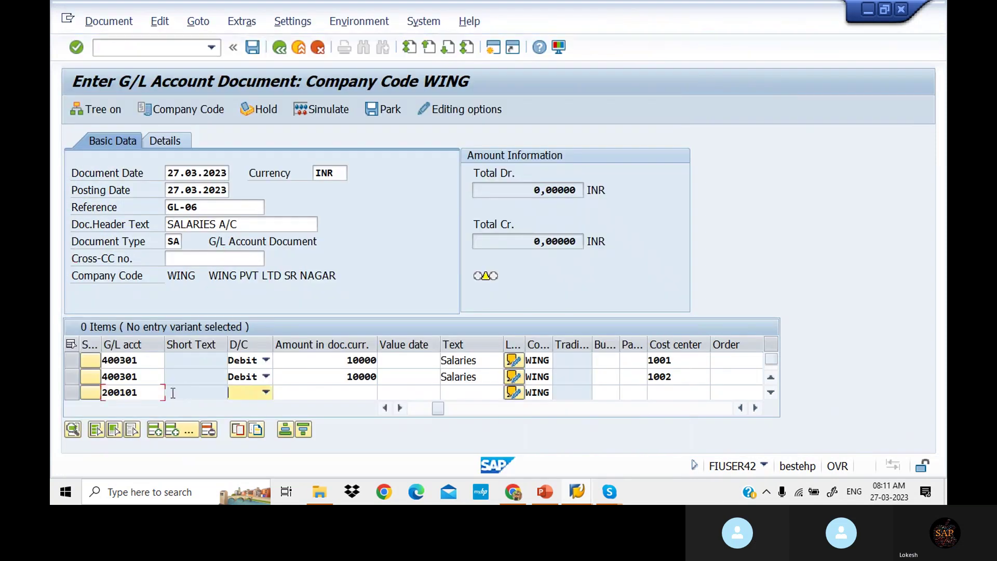
Make the third line item a credit with an amount of 20000.
key(c)
key(Tab)
key(Down)
key(Down)
key(Down)
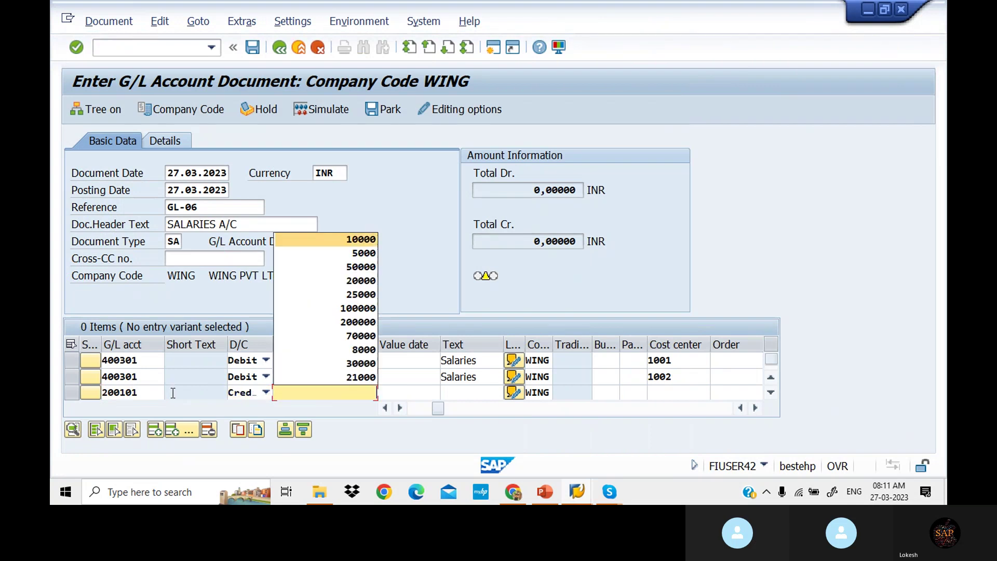
key(Down)
key(Down)
key(Return)
Set the third line item's text to Bank.
key(Tab)
key(Tab)
key(Tab)
key(Tab)
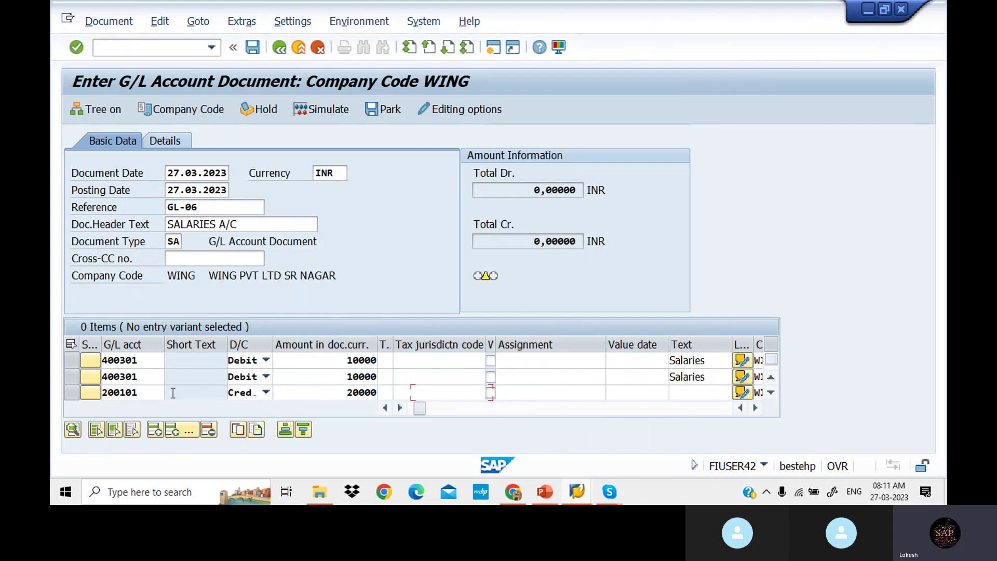
key(Down)
key(Down)
key(Return)
key(Tab)
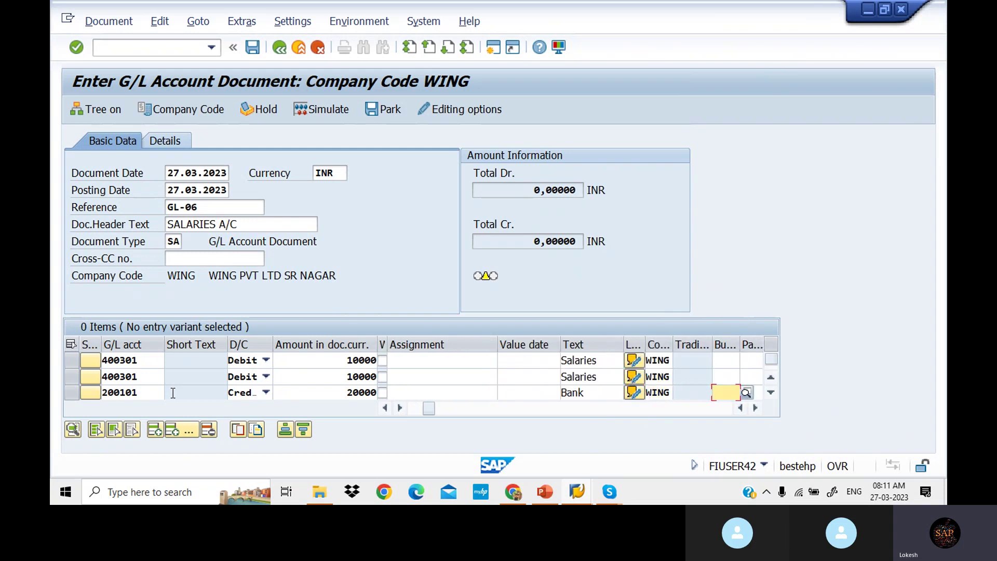
Validate the line items, simulate the salaries document and post it.
key(Return)
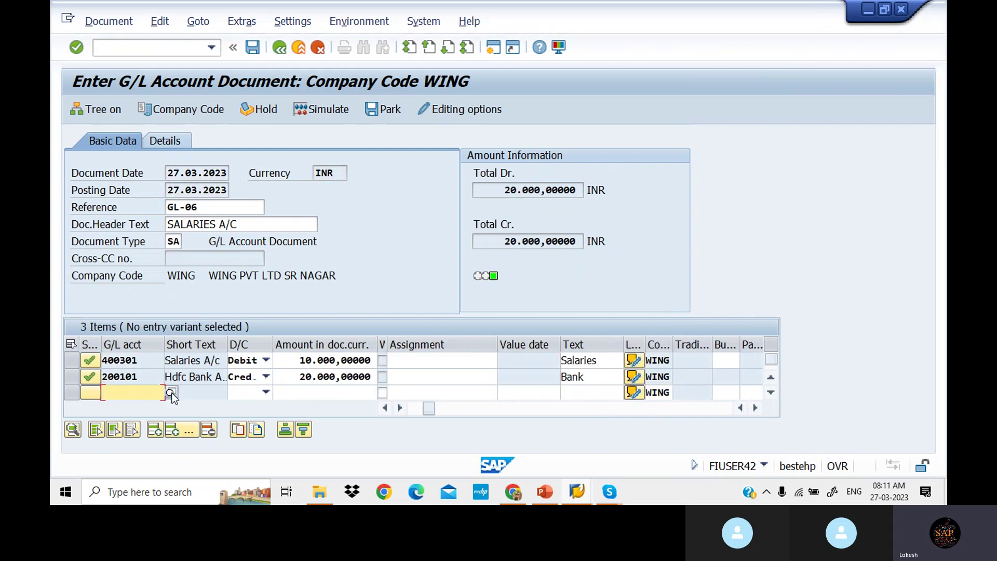
click(342, 107)
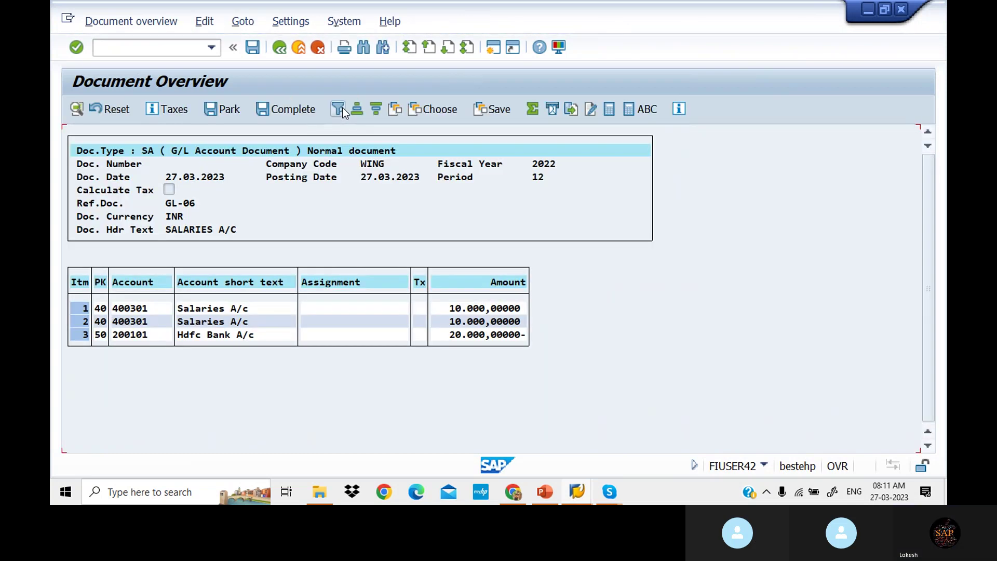
click(252, 48)
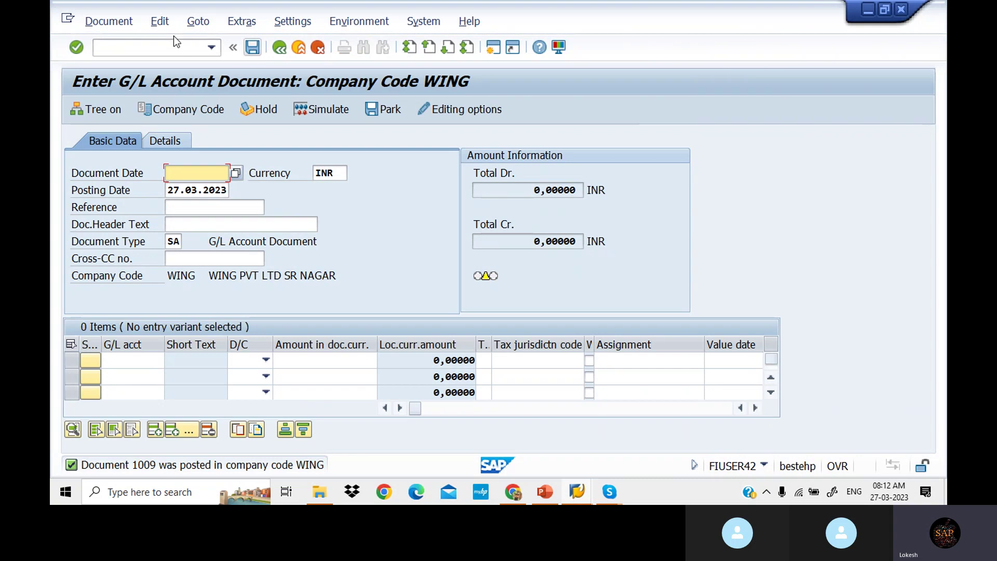
Display the G/L document that was just posted.
click(129, 23)
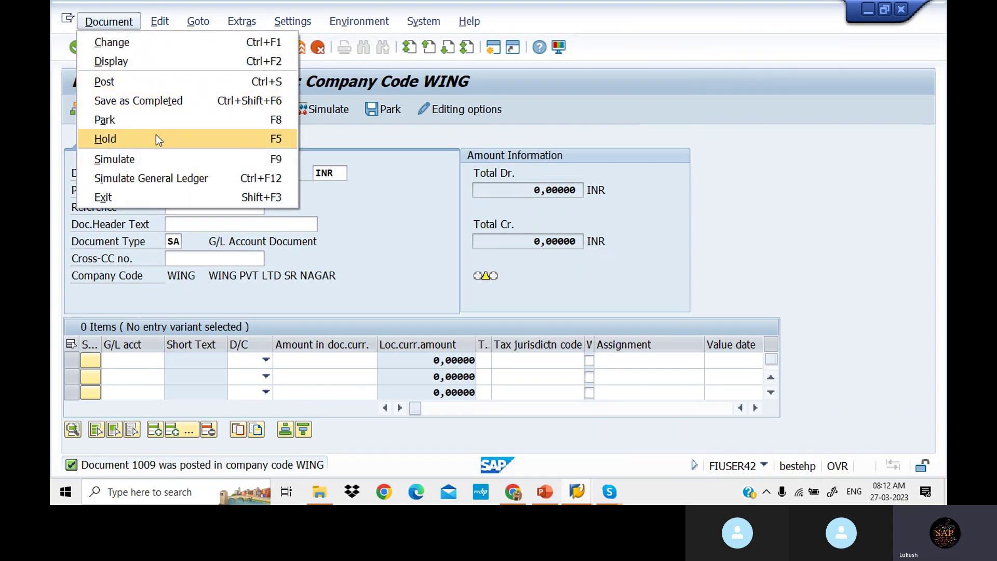
click(139, 63)
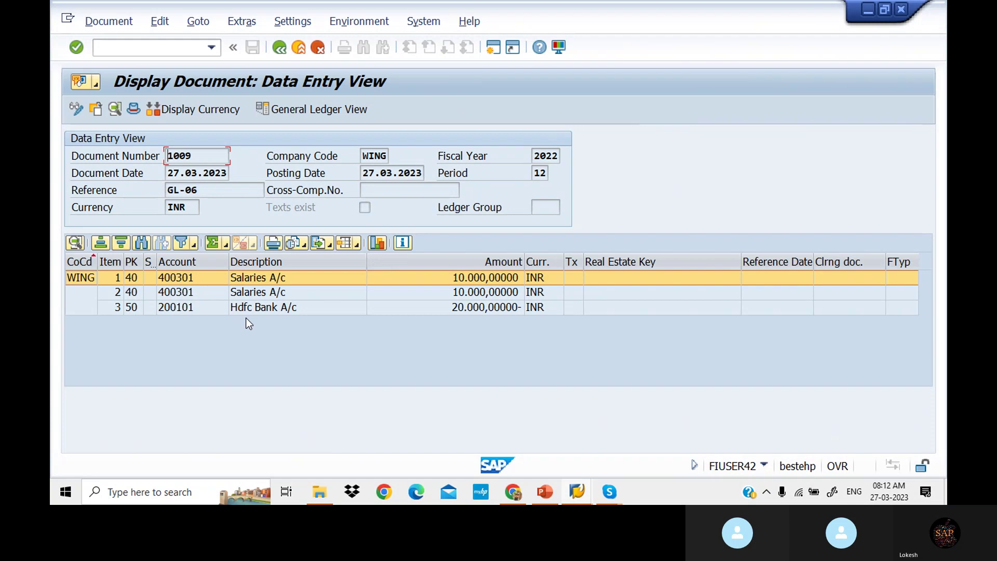
click(358, 244)
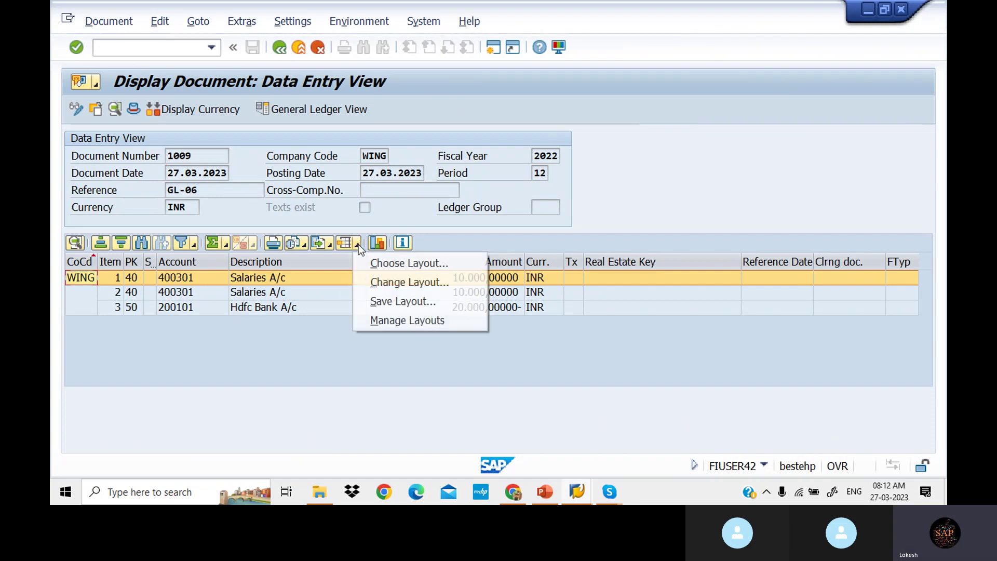
click(397, 281)
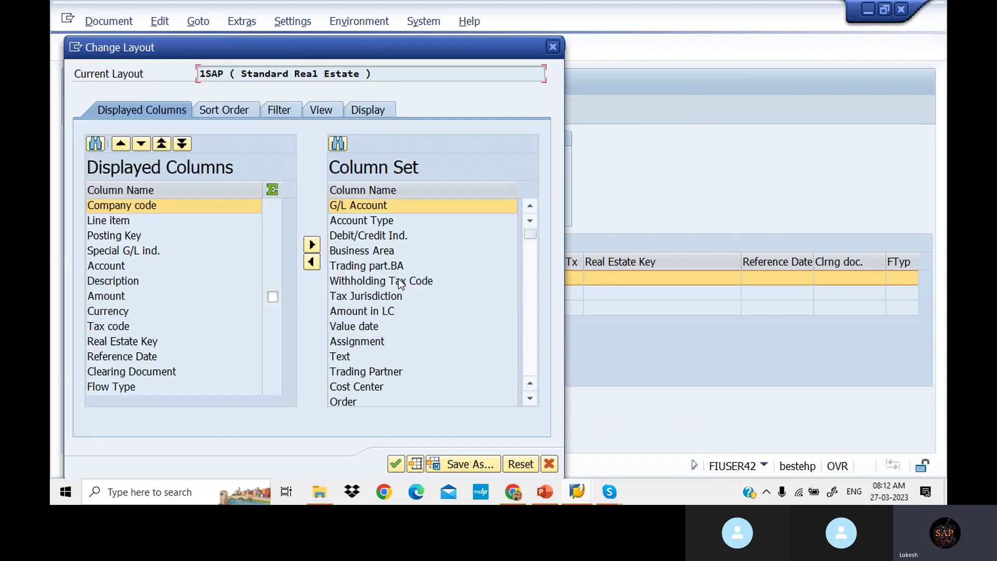
click(553, 47)
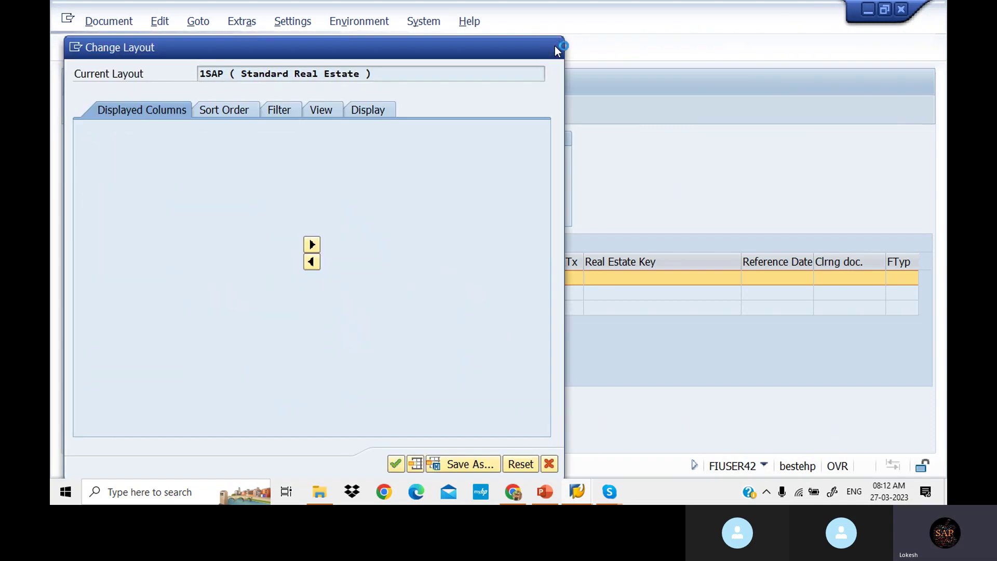
Apply the /AUFLEXGL layout, AU Standard for Flex GL, to the document's line items to show cost centers.
click(356, 245)
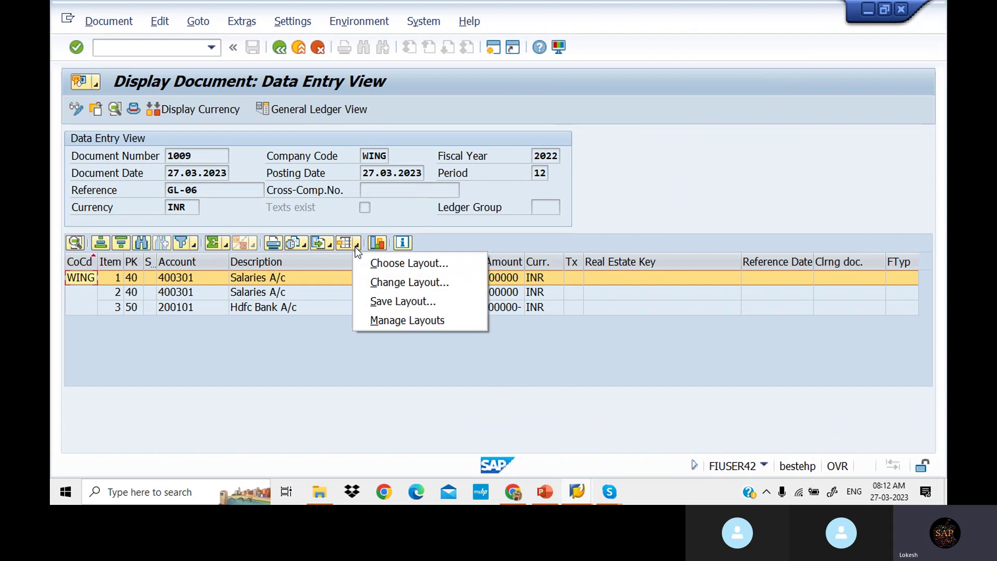
click(385, 265)
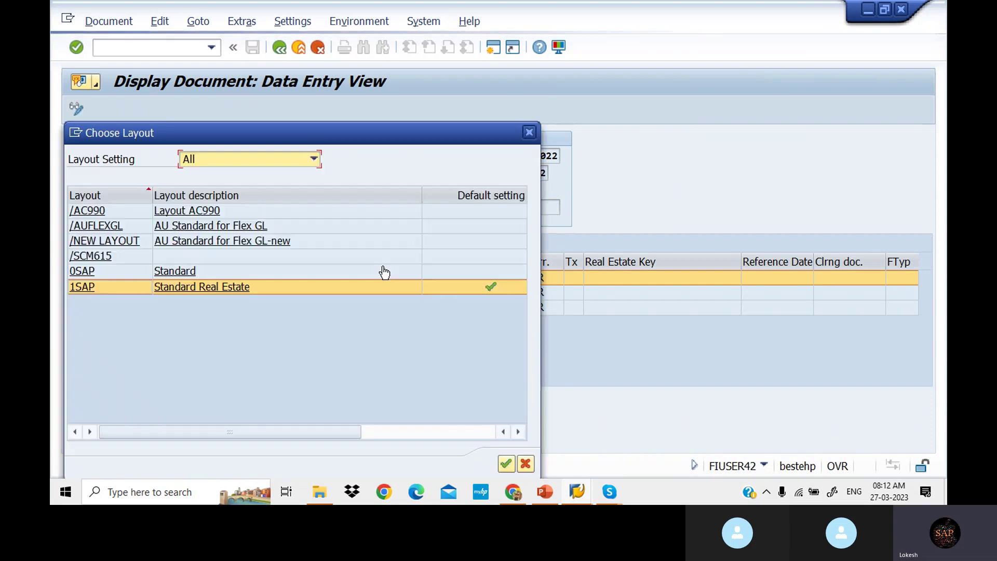
click(237, 229)
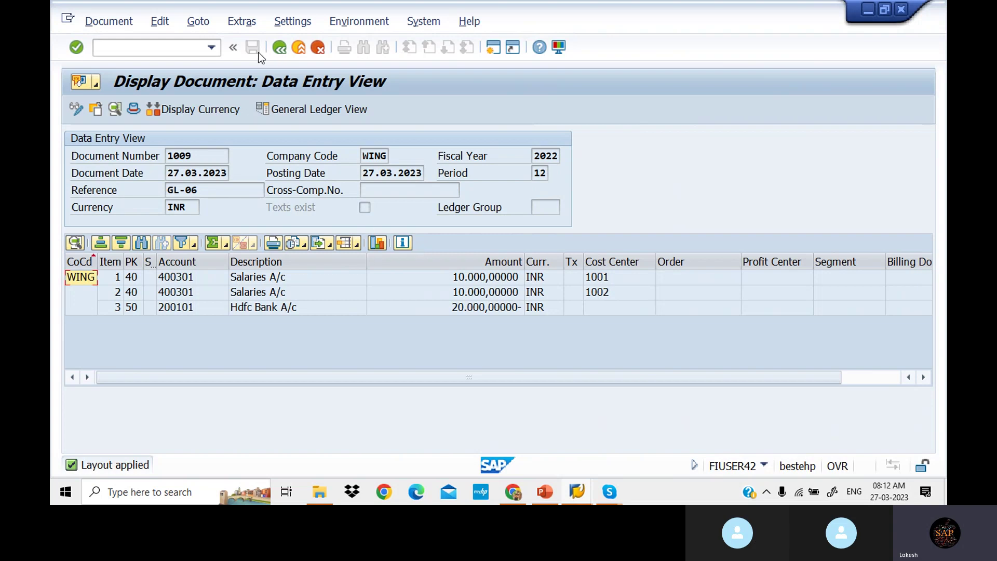
Start transaction FBL3N and display the open line items of G/L account 400301 in company code WING.
click(151, 47)
text(/NFBL3N)
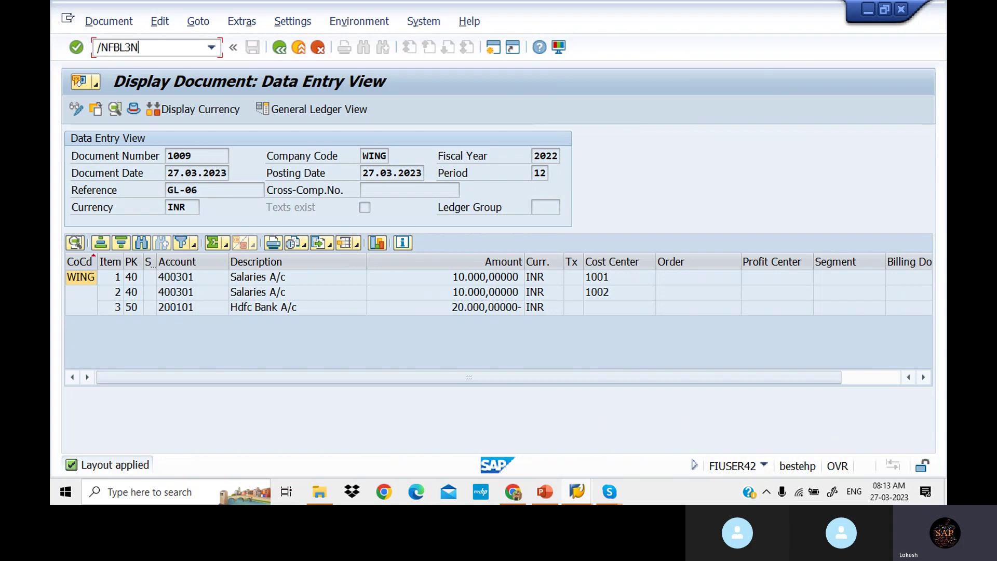
key(Return)
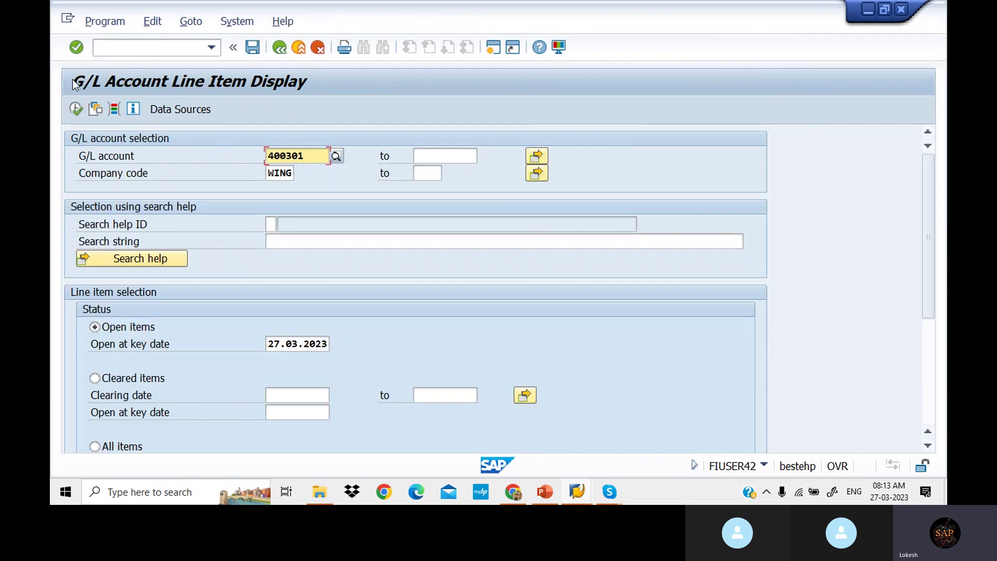
click(75, 109)
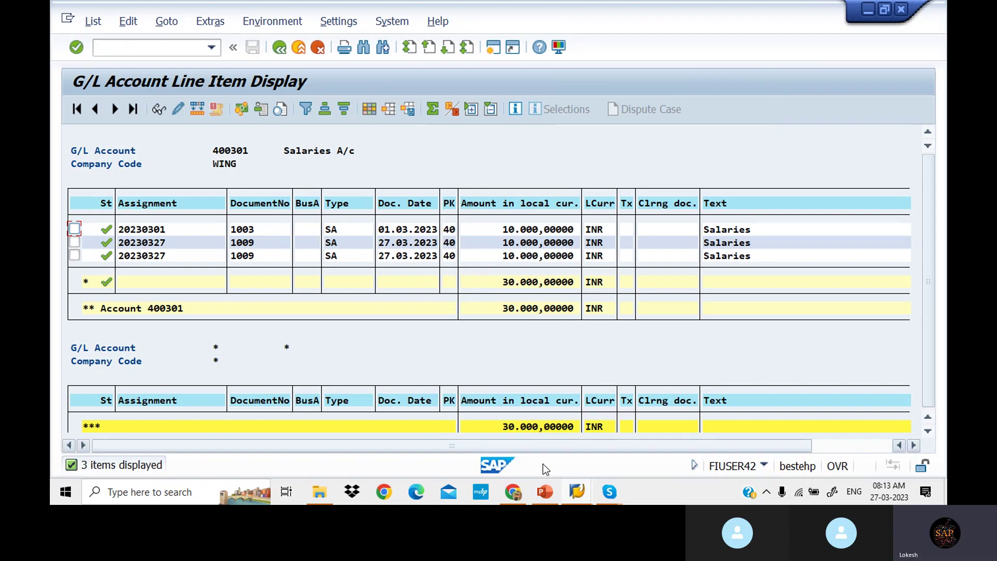
Switch to the COST CENTERS presentation in PowerPoint and copy the Cost Center Reporting transaction code S_ALR_87013611.
click(545, 487)
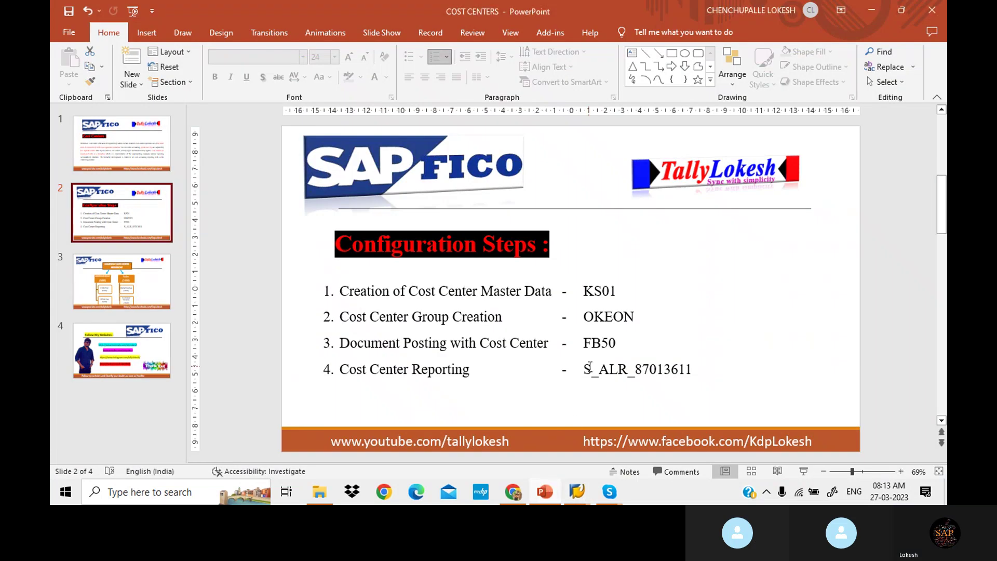
drag(585, 368, 672, 369)
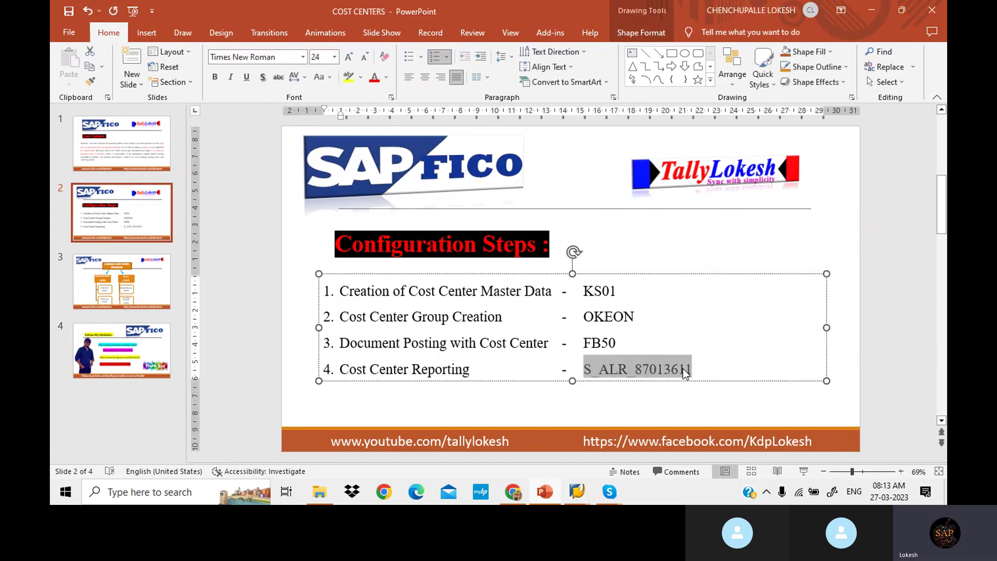
key(ctrl+c)
Return to SAP and run report S_ALR_87013611 in a new session for controlling area WING, fiscal year 2022, periods 1 to 12.
mouse_move(602, 491)
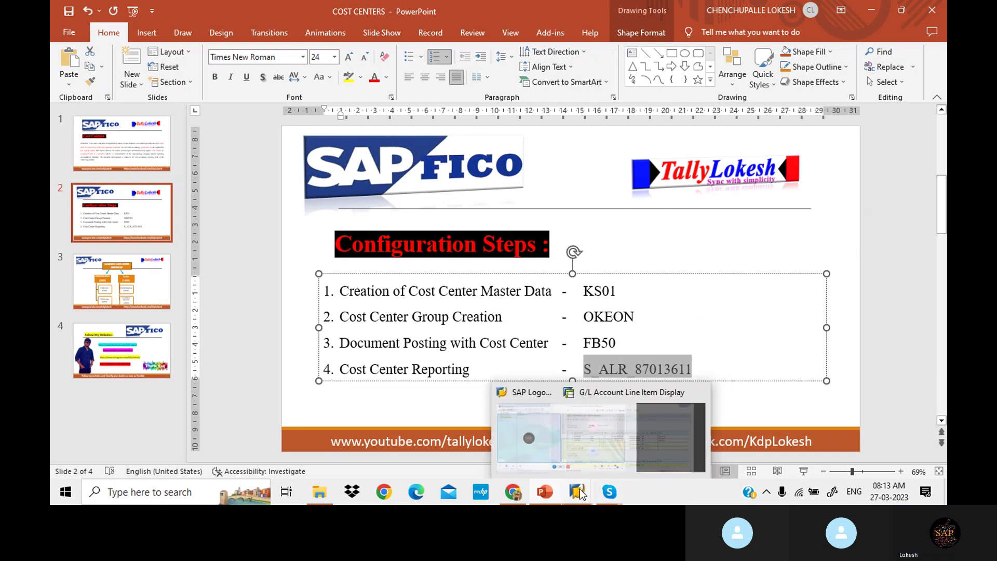
click(612, 425)
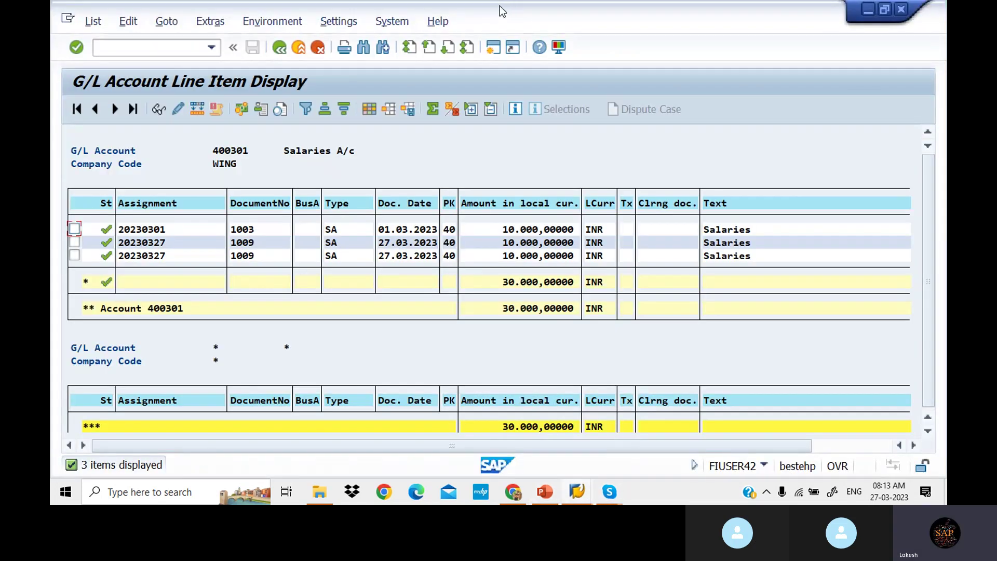
click(493, 47)
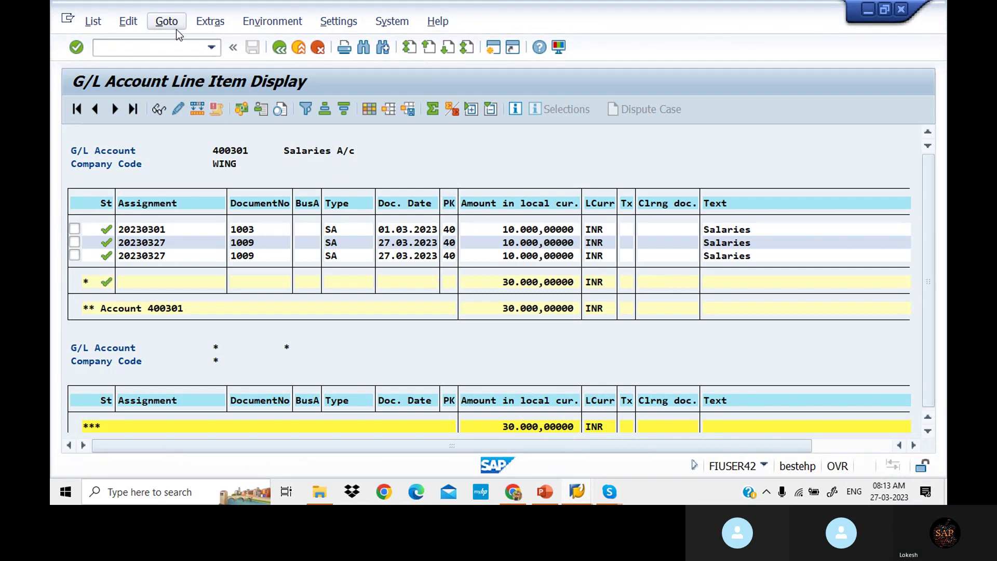
key(ctrl+v)
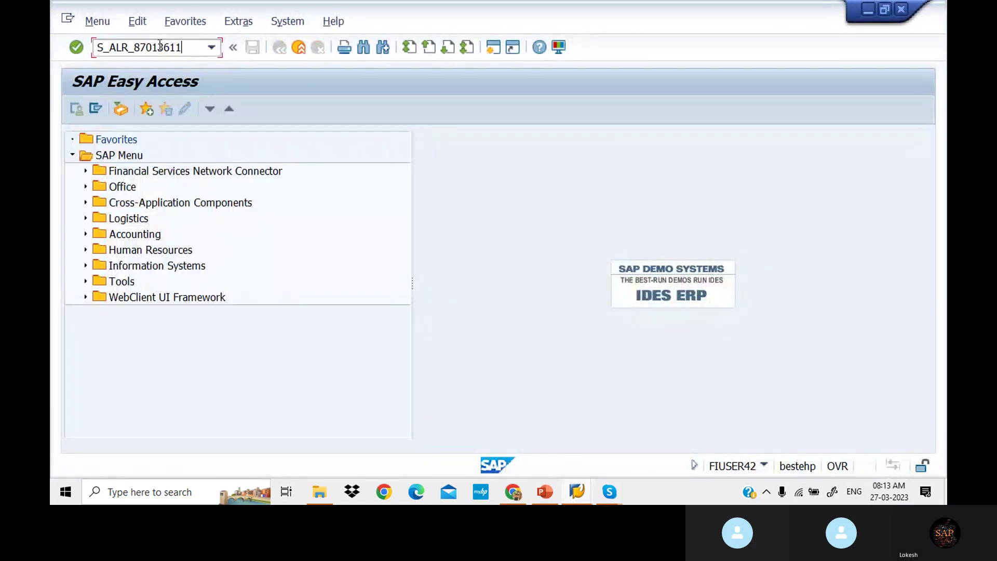
key(Return)
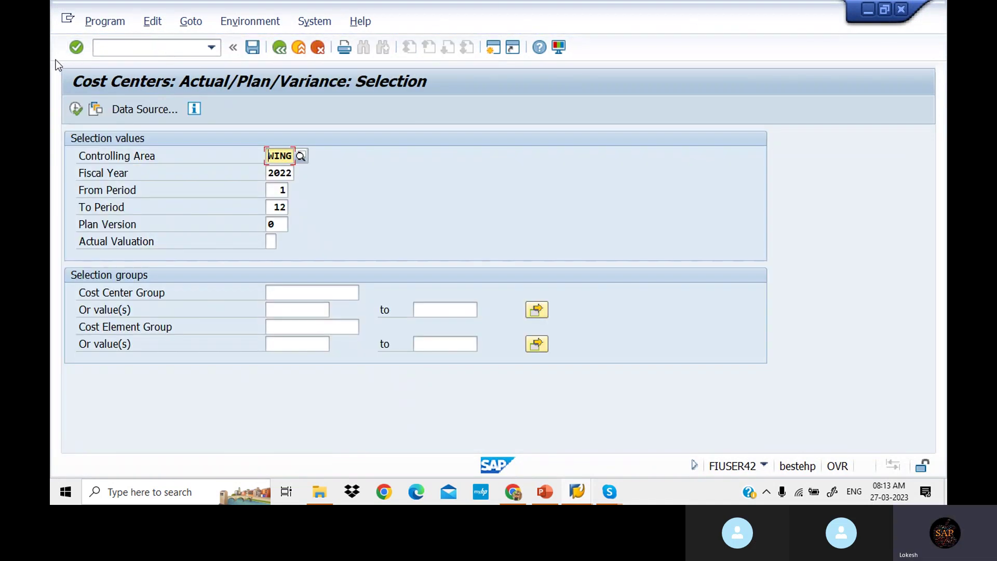
click(76, 113)
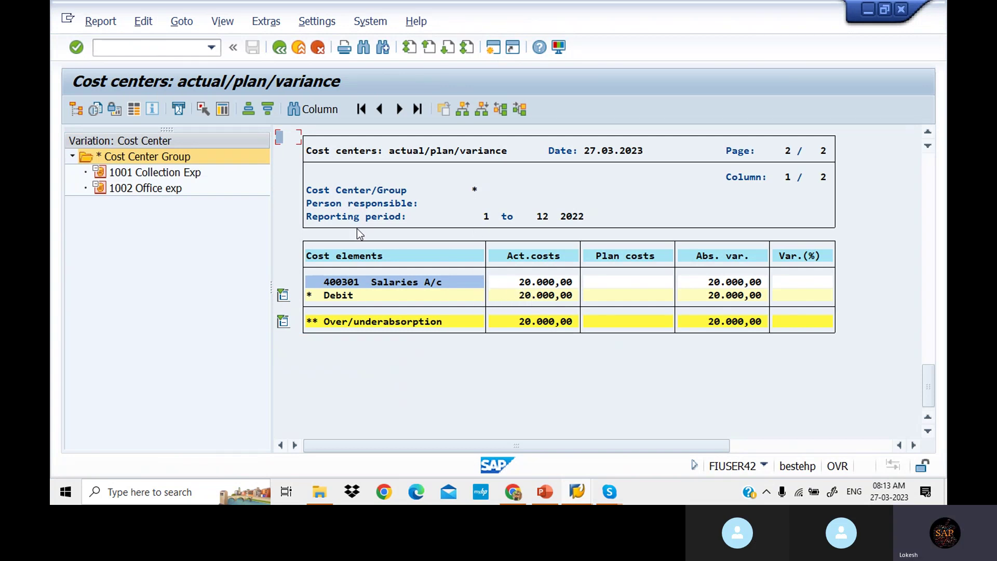
Examine the actual, plan and variance costs of cost centers 1001 Collection Exp and 1002 Office exp in the report.
click(144, 172)
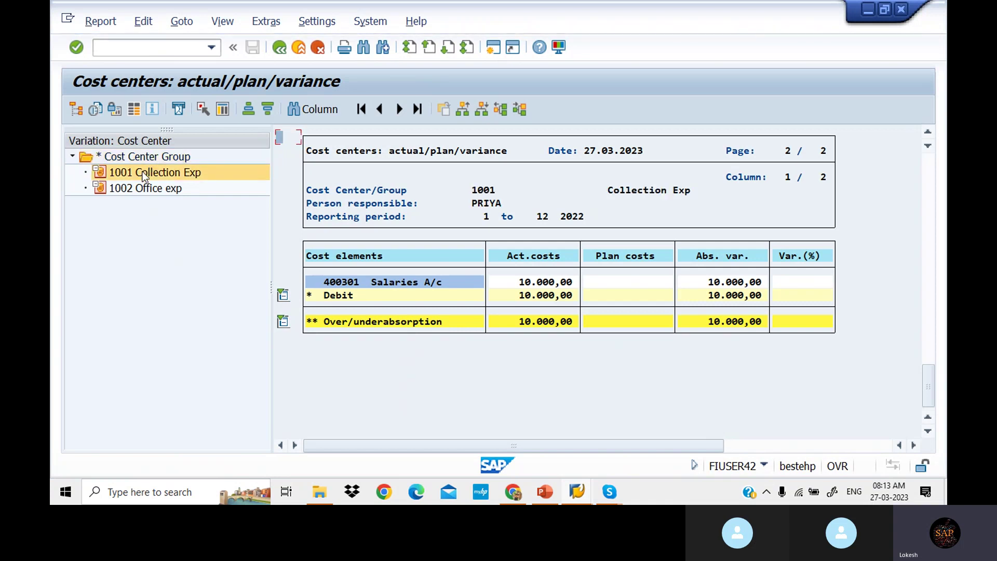
click(145, 189)
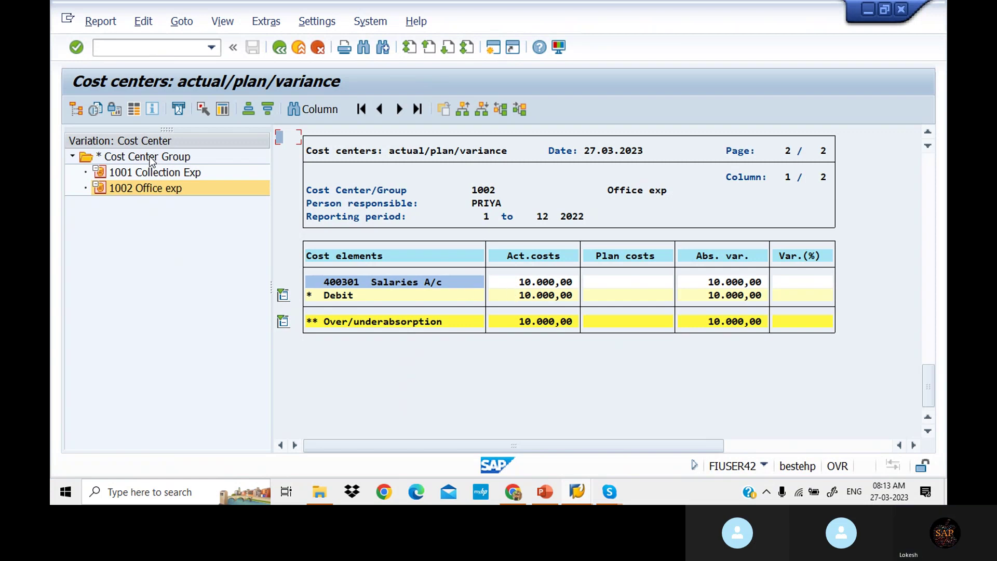
click(151, 173)
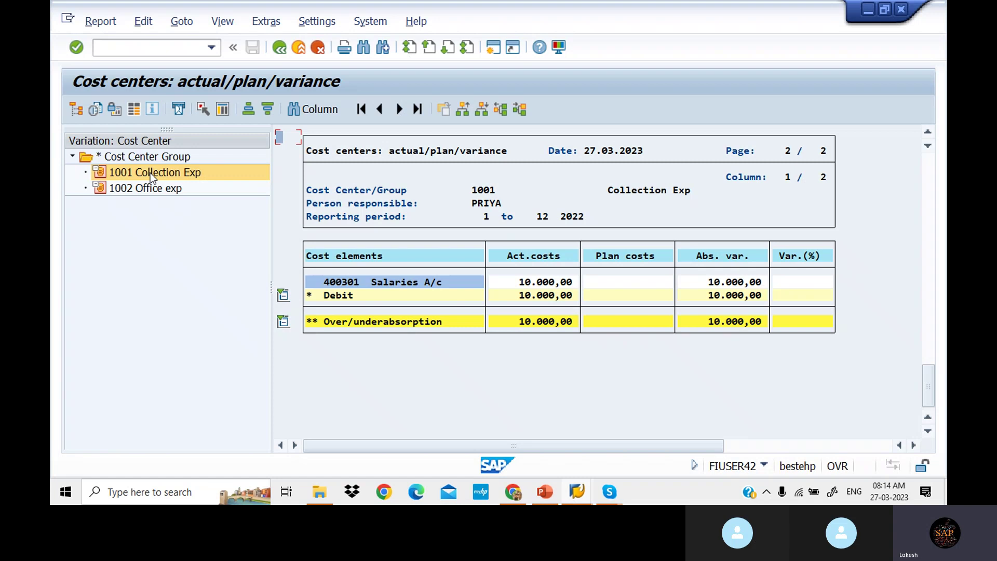
Switch to the COST CENTERS presentation in PowerPoint, deselect the configuration steps text and show the Cost Centers definition slide.
click(545, 493)
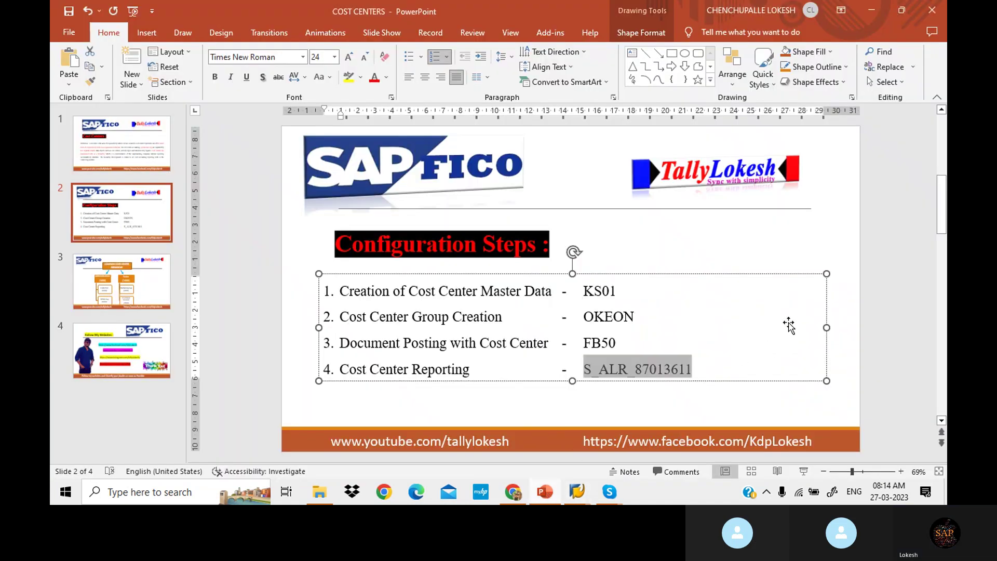
click(854, 246)
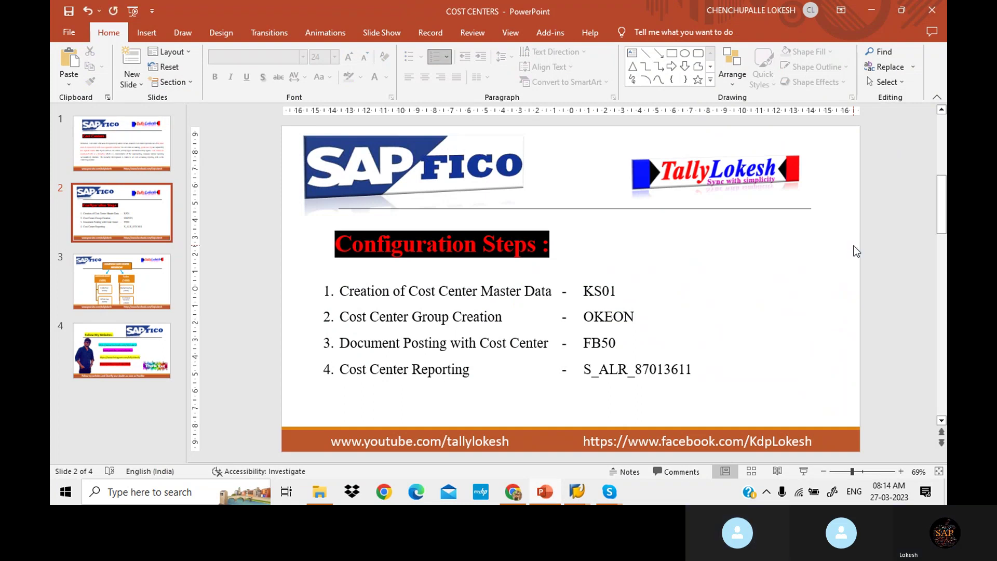
scroll(854, 245, up, 2)
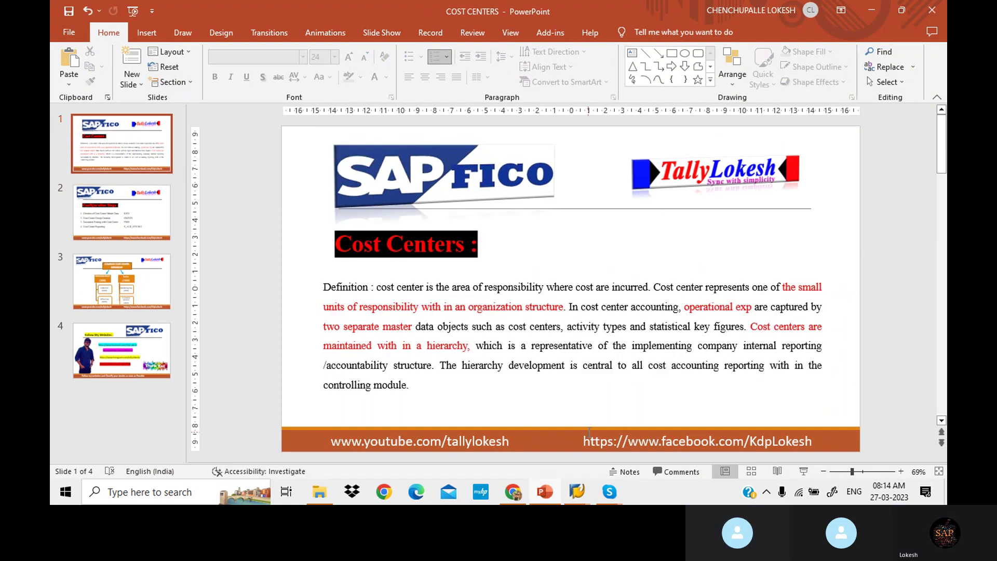